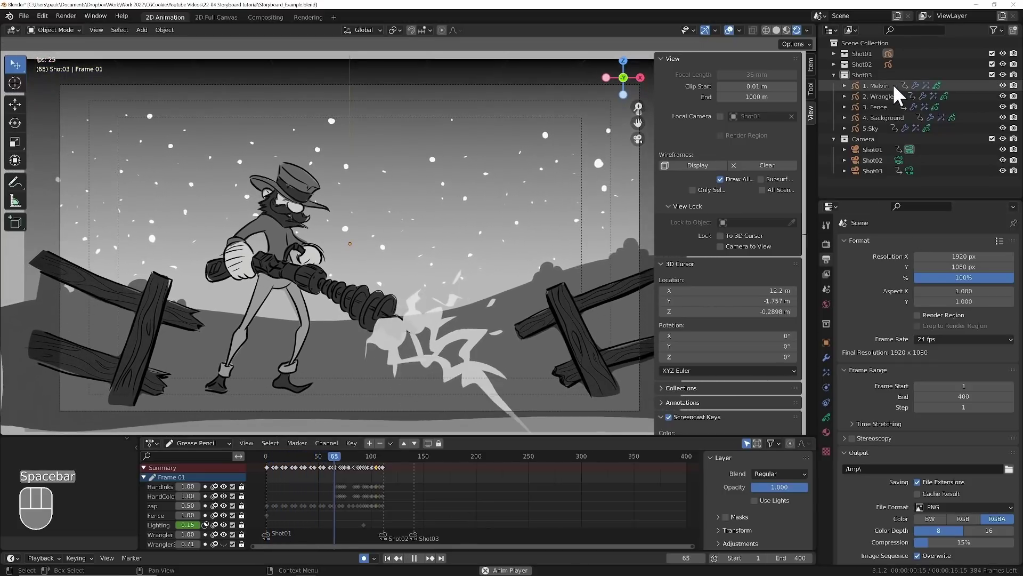
# Select the Shot03 camera and switch the timeline to Dope Sheet to show its keyframes.
pyautogui.click(878, 171)
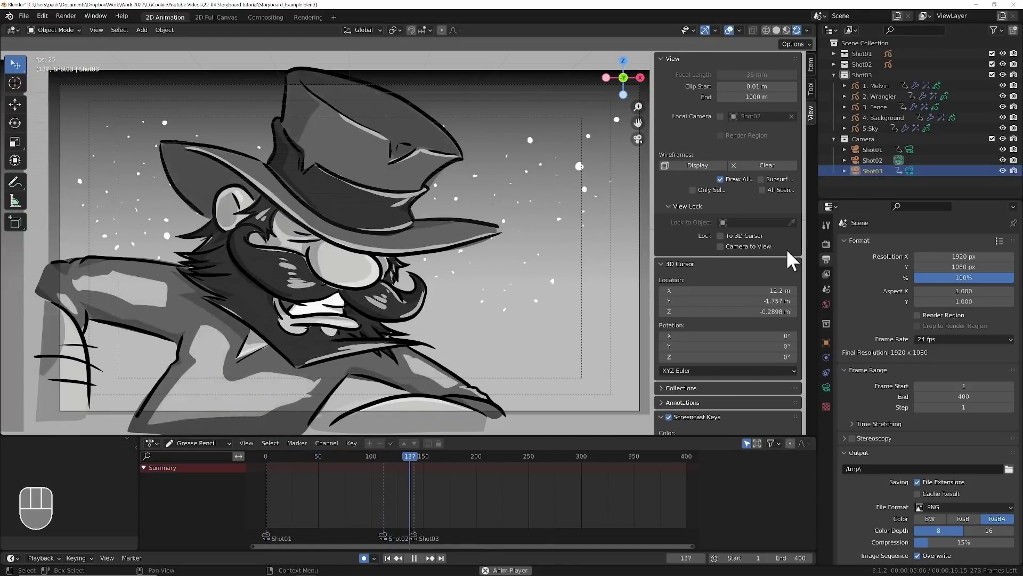
pyautogui.click(166, 442)
pyautogui.click(187, 454)
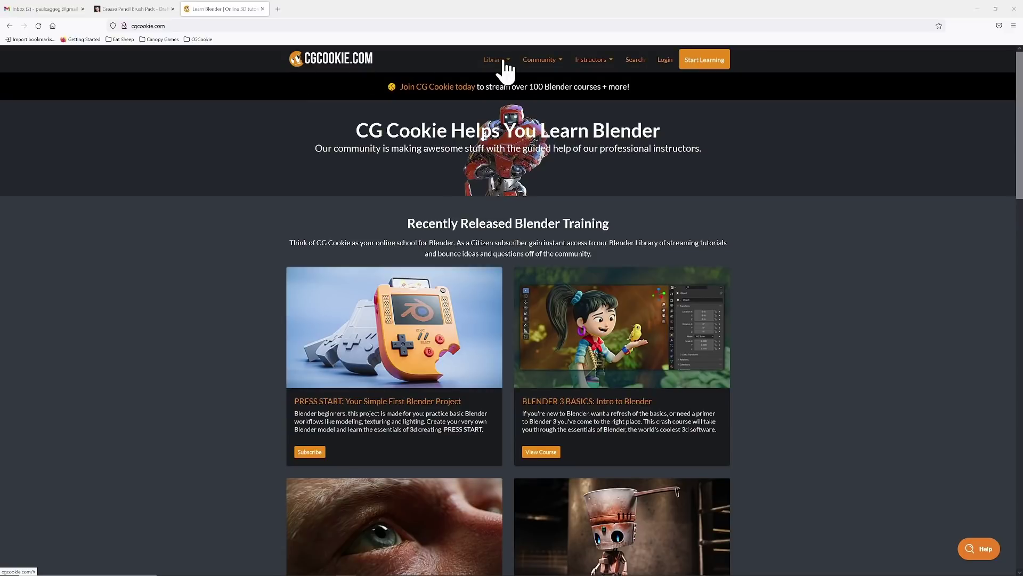
# Go to Library > Blender Courses on cgcookie.com and scroll down to the pagination and footer.
pyautogui.click(505, 60)
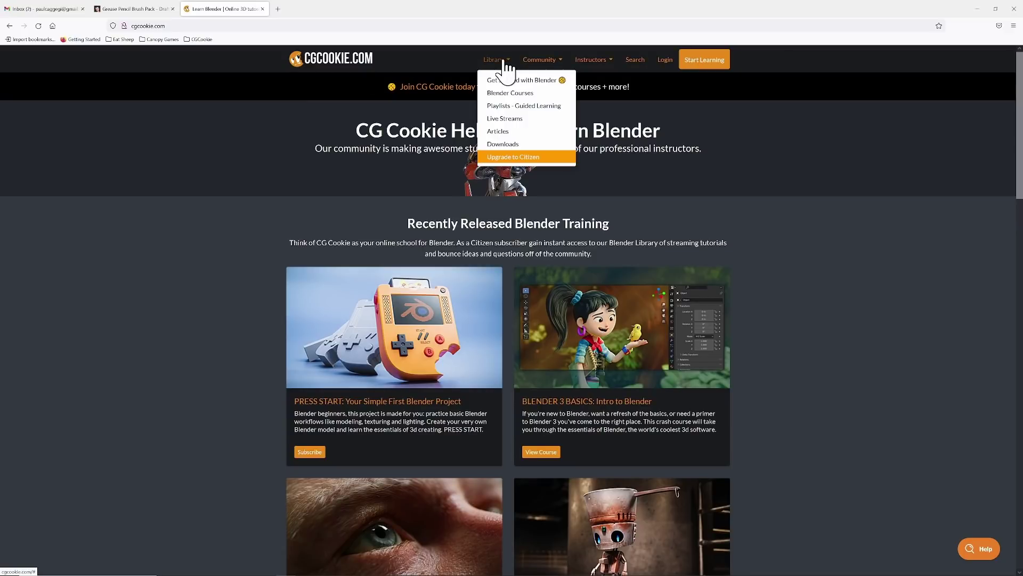
pyautogui.click(543, 95)
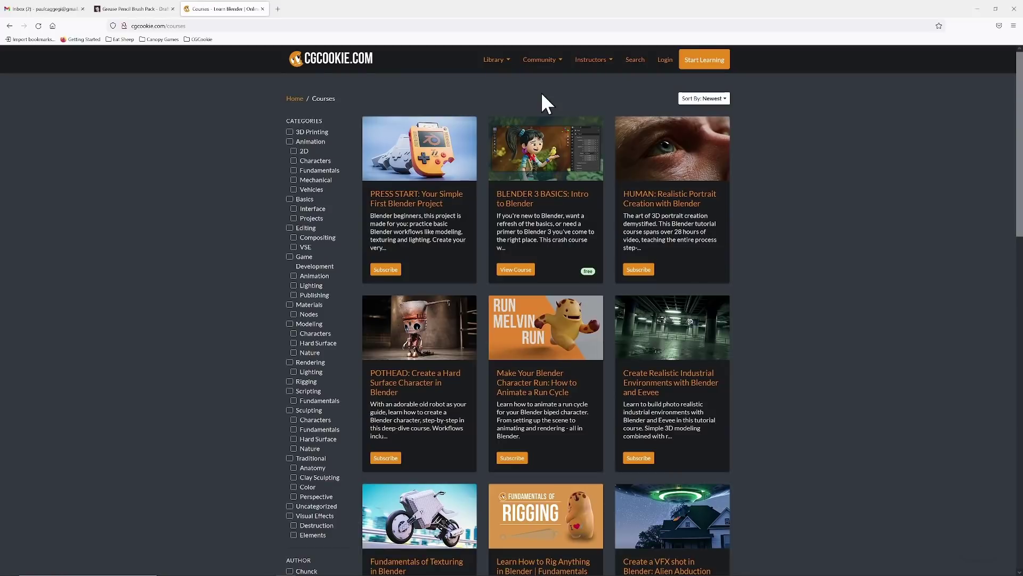
pyautogui.scroll(-2, 207, 277)
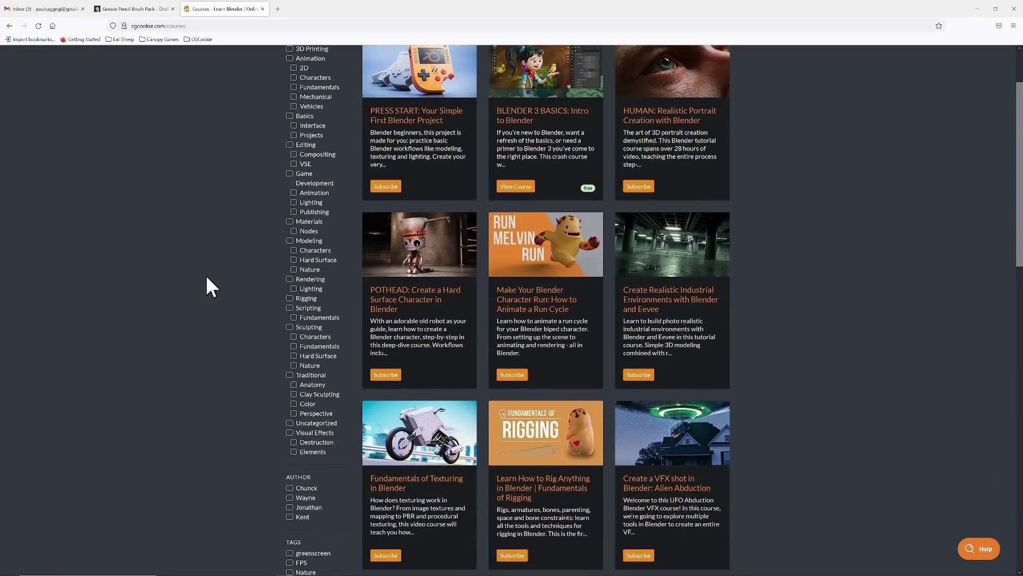
pyautogui.scroll(-5, 205, 274)
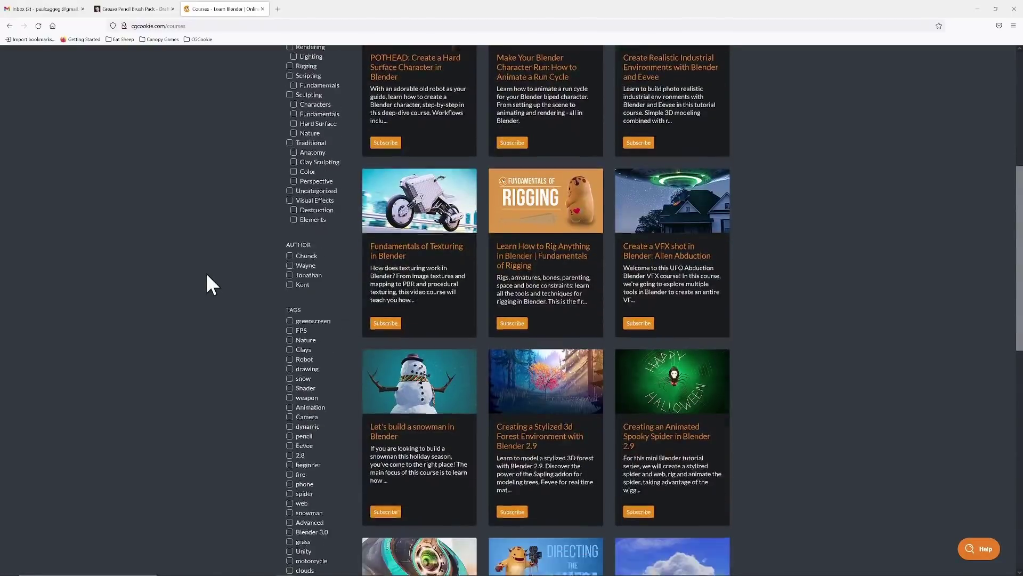
pyautogui.scroll(-4, 207, 276)
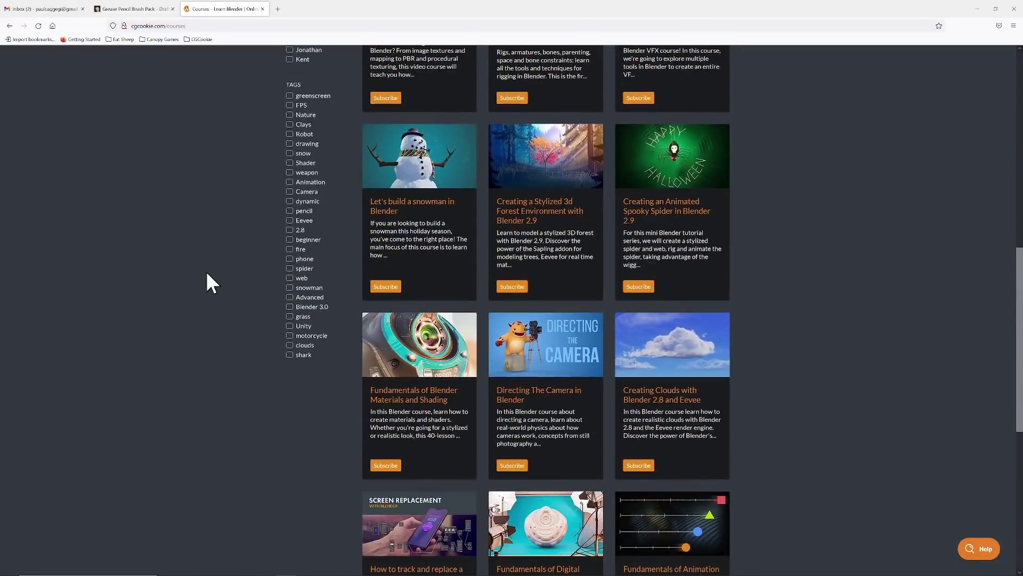
pyautogui.scroll(-7, 207, 277)
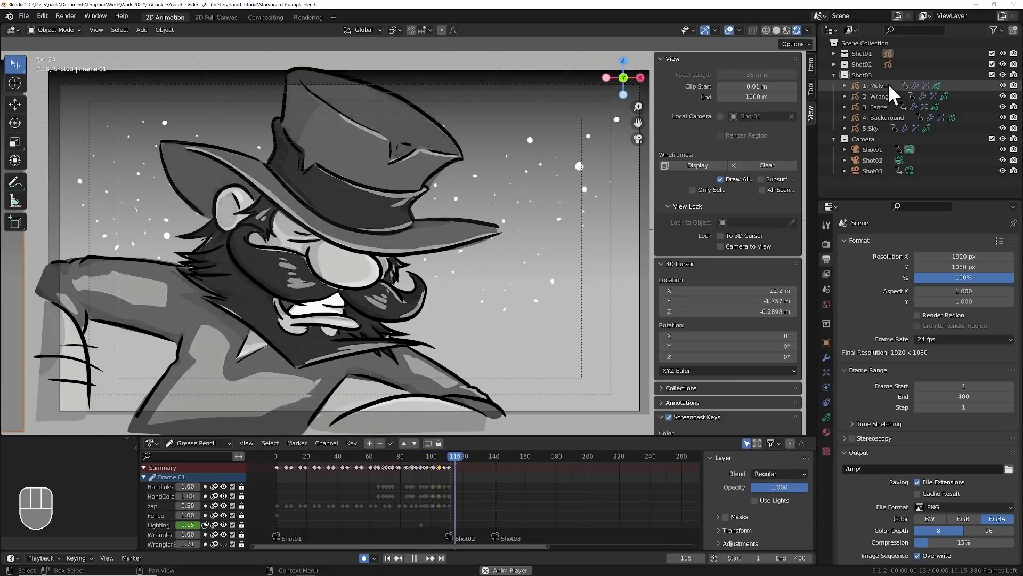
# Select the 1. Melvin drawing and switch the timeline to Dope Sheet to show its channels.
pyautogui.click(888, 85)
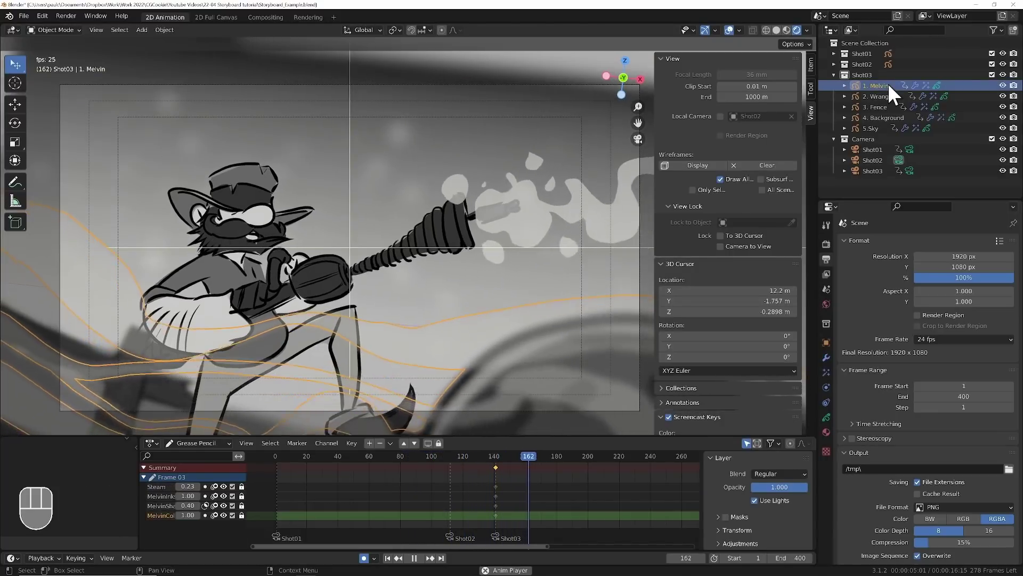
pyautogui.click(219, 441)
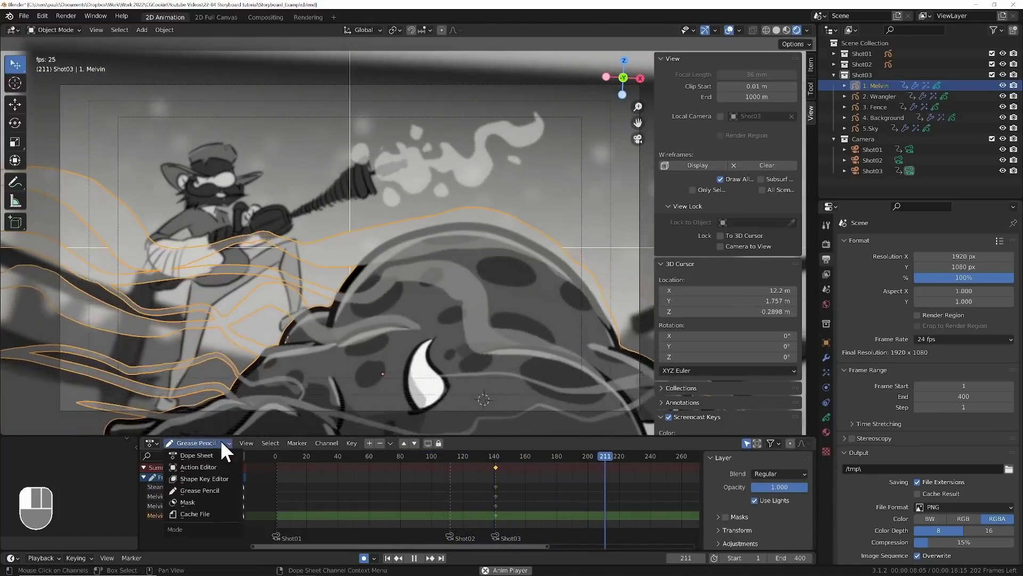
pyautogui.click(218, 455)
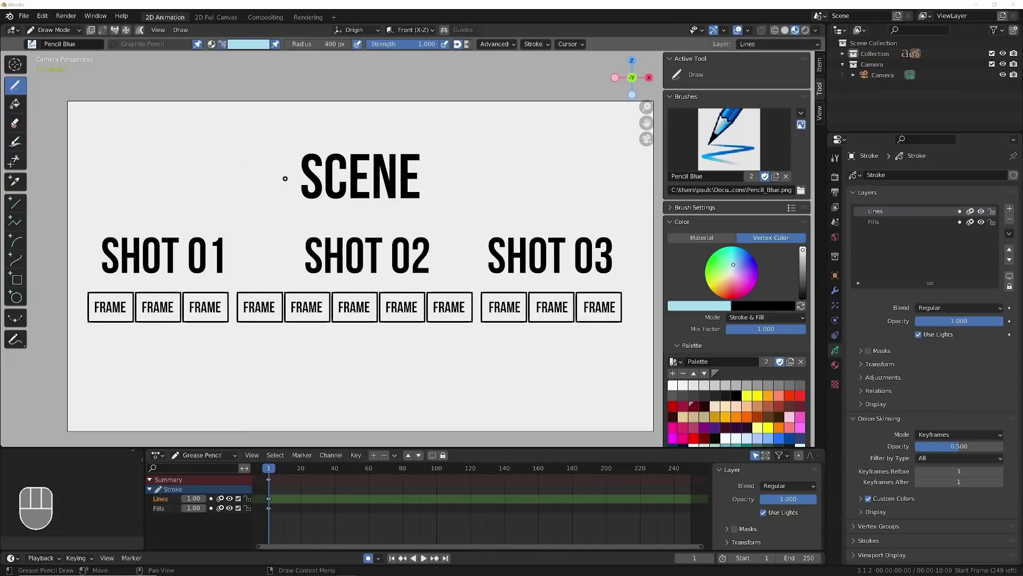
# Draw blue bracket lines from SCENE to SHOT 01–03 and write 'cut' below SHOT 01.
pyautogui.moveTo(289, 174); pyautogui.dragTo(165, 188)
pyautogui.moveTo(95, 246); pyautogui.dragTo(96, 247)
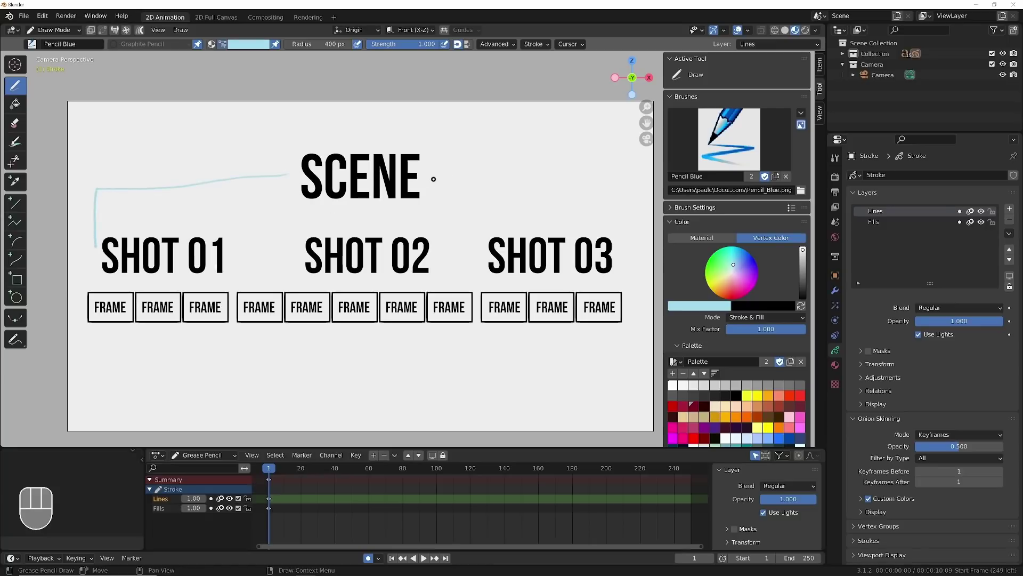
pyautogui.moveTo(434, 179)
pyautogui.mouseDown()
pyautogui.moveTo(627, 178)
pyautogui.moveTo(630, 227)
pyautogui.mouseUp()
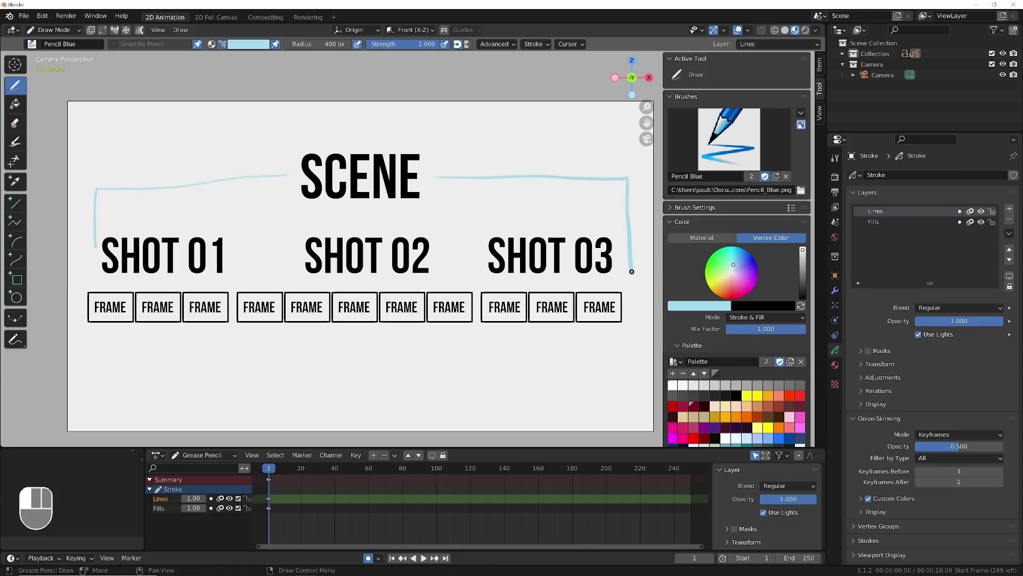
pyautogui.moveTo(92, 259); pyautogui.dragTo(86, 289)
pyautogui.moveTo(225, 255)
pyautogui.mouseDown()
pyautogui.moveTo(236, 255)
pyautogui.moveTo(231, 282)
pyautogui.mouseUp()
pyautogui.moveTo(297, 256)
pyautogui.mouseDown()
pyautogui.moveTo(239, 257)
pyautogui.moveTo(236, 281)
pyautogui.mouseUp()
pyautogui.moveTo(428, 257)
pyautogui.mouseDown()
pyautogui.moveTo(471, 252)
pyautogui.moveTo(476, 283)
pyautogui.mouseUp()
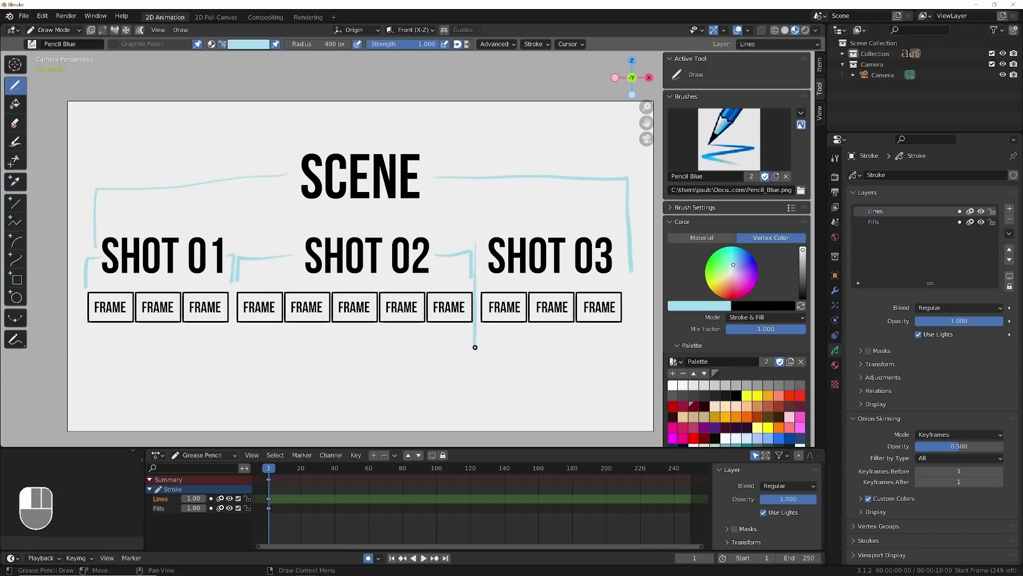
pyautogui.moveTo(476, 349); pyautogui.dragTo(476, 349)
pyautogui.moveTo(234, 257); pyautogui.dragTo(235, 281)
pyautogui.moveTo(234, 338); pyautogui.dragTo(233, 346)
pyautogui.moveTo(224, 355)
pyautogui.mouseDown()
pyautogui.moveTo(216, 365)
pyautogui.moveTo(250, 350)
pyautogui.mouseUp()
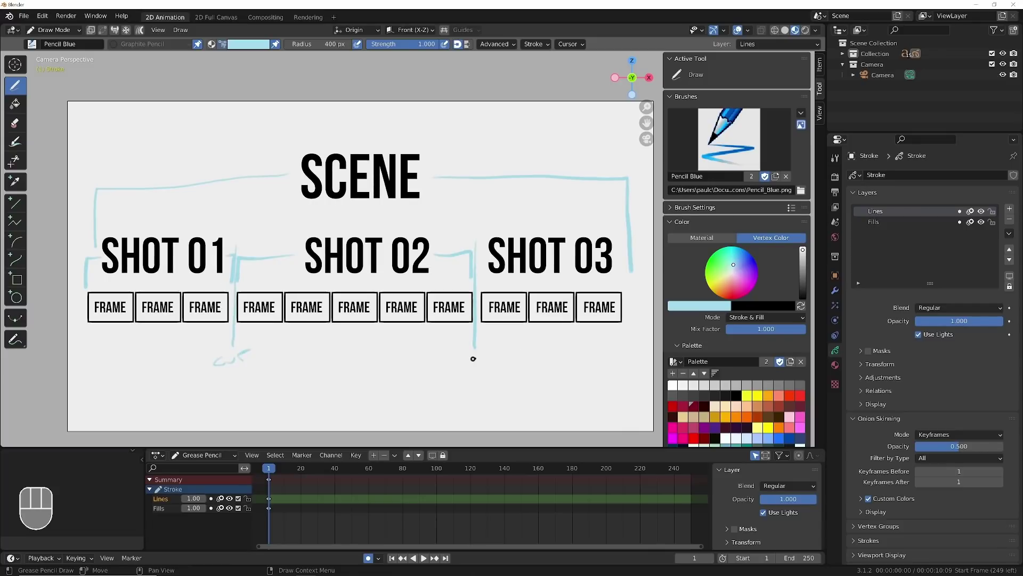
# In the other file, sketch the sleeping creature's rough outline.
pyautogui.moveTo(282, 262); pyautogui.dragTo(467, 272)
pyautogui.moveTo(459, 330); pyautogui.dragTo(495, 387)
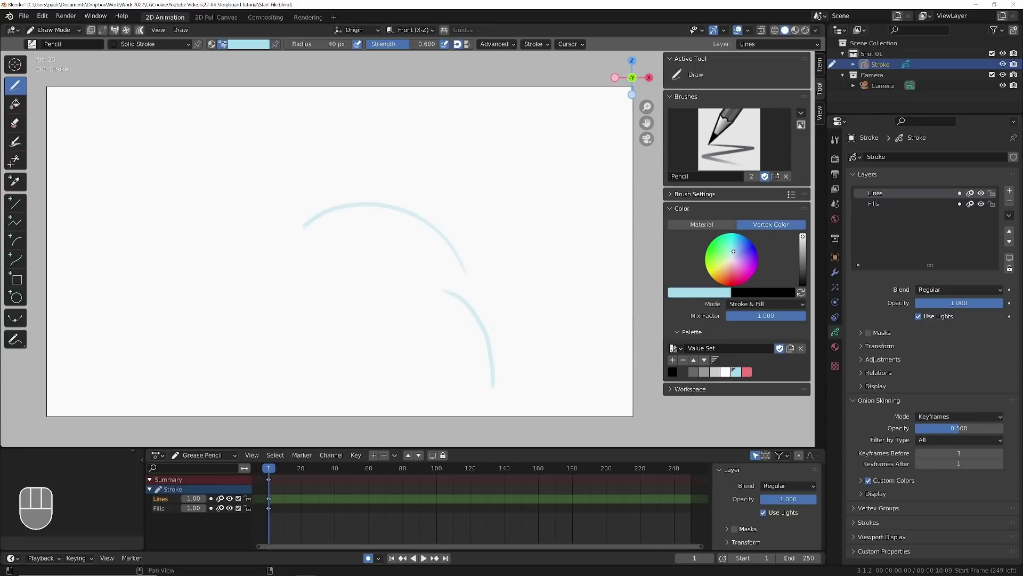
pyautogui.moveTo(283, 264); pyautogui.dragTo(221, 315)
pyautogui.moveTo(210, 341)
pyautogui.mouseDown()
pyautogui.moveTo(320, 395)
pyautogui.moveTo(186, 373)
pyautogui.mouseUp()
pyautogui.moveTo(341, 288); pyautogui.dragTo(355, 320)
pyautogui.moveTo(341, 395); pyautogui.dragTo(496, 392)
# Sketch the creature's back, paws and tail.
pyautogui.moveTo(469, 275); pyautogui.dragTo(570, 337)
pyautogui.moveTo(525, 354); pyautogui.dragTo(562, 394)
pyautogui.moveTo(574, 346); pyautogui.dragTo(633, 383)
pyautogui.moveTo(210, 181); pyautogui.dragTo(216, 187)
pyautogui.moveTo(202, 267); pyautogui.dragTo(180, 333)
pyautogui.moveTo(248, 225); pyautogui.dragTo(261, 269)
pyautogui.moveTo(173, 218); pyautogui.dragTo(232, 257)
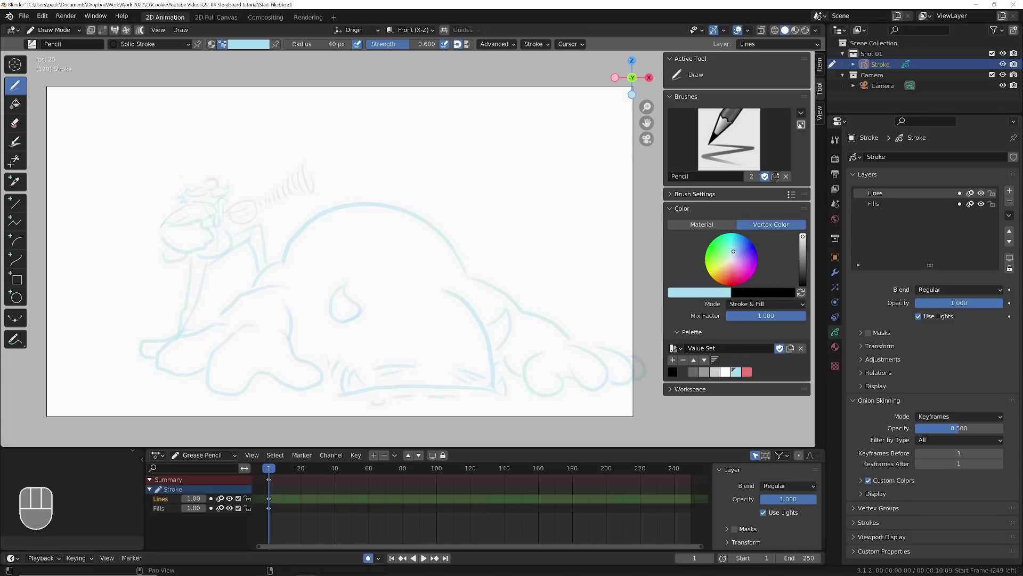
# Add bushes and a fence post to the blue sketch.
pyautogui.moveTo(77, 293); pyautogui.dragTo(139, 290)
pyautogui.moveTo(541, 232); pyautogui.dragTo(579, 304)
pyautogui.moveTo(531, 256); pyautogui.dragTo(559, 325)
pyautogui.moveTo(501, 266); pyautogui.dragTo(613, 240)
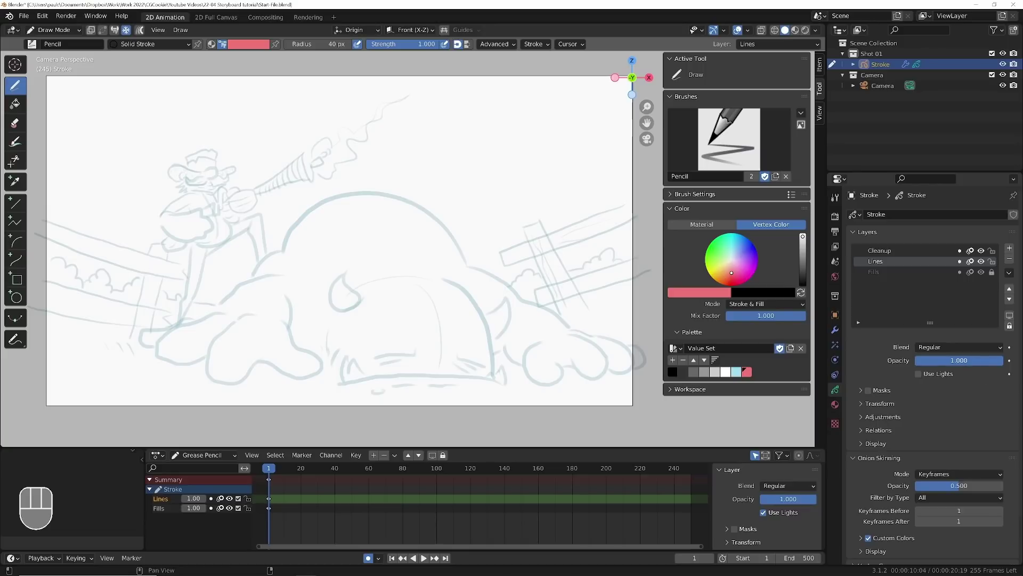
# Fade the Lines layer to 0.69 opacity and, on Cleanup, ink the character's head, body and arm in red.
pyautogui.moveTo(976, 361); pyautogui.dragTo(951, 360)
pyautogui.click(933, 251)
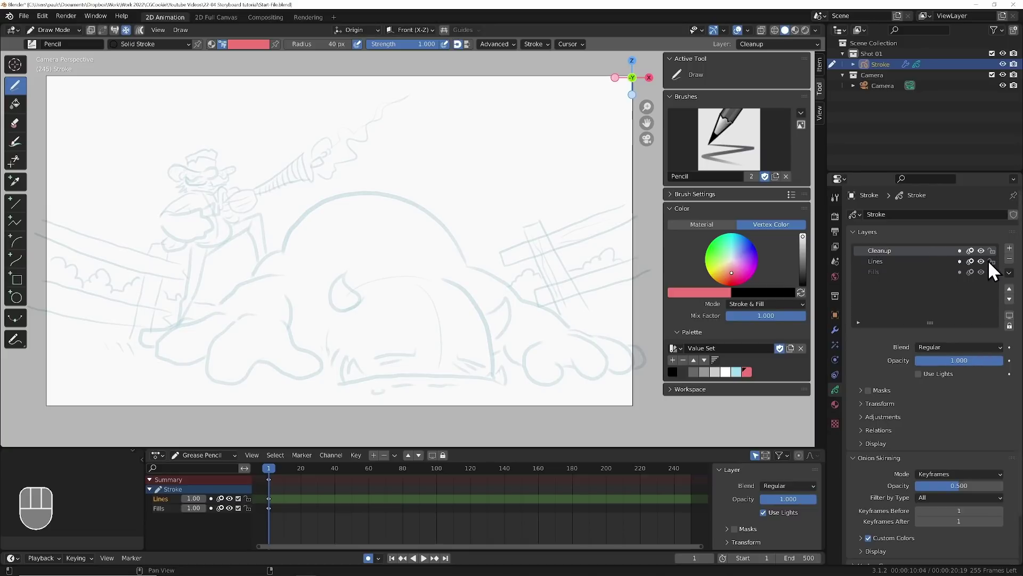
pyautogui.moveTo(168, 176)
pyautogui.mouseDown()
pyautogui.moveTo(226, 160)
pyautogui.moveTo(210, 234)
pyautogui.mouseUp()
pyautogui.moveTo(160, 208); pyautogui.dragTo(197, 239)
pyautogui.moveTo(230, 191)
pyautogui.mouseDown()
pyautogui.moveTo(254, 211)
pyautogui.moveTo(329, 153)
pyautogui.mouseUp()
# Trace the gun barrel, fences, bushes, horn and snout in red.
pyautogui.moveTo(262, 213); pyautogui.dragTo(187, 316)
pyautogui.moveTo(158, 246); pyautogui.dragTo(134, 331)
pyautogui.moveTo(38, 226)
pyautogui.mouseDown()
pyautogui.moveTo(141, 253)
pyautogui.moveTo(99, 259)
pyautogui.mouseUp()
pyautogui.moveTo(155, 341); pyautogui.dragTo(224, 314)
pyautogui.moveTo(344, 272); pyautogui.dragTo(328, 315)
pyautogui.moveTo(362, 376); pyautogui.dragTo(506, 381)
# Trace the creature's body, paws, back spots and the right fence in red.
pyautogui.moveTo(280, 253); pyautogui.dragTo(207, 382)
pyautogui.moveTo(291, 234)
pyautogui.mouseDown()
pyautogui.moveTo(494, 364)
pyautogui.moveTo(634, 363)
pyautogui.mouseUp()
pyautogui.moveTo(314, 214); pyautogui.dragTo(350, 211)
pyautogui.moveTo(391, 251); pyautogui.dragTo(433, 267)
pyautogui.moveTo(235, 311); pyautogui.dragTo(280, 288)
pyautogui.moveTo(525, 222); pyautogui.dragTo(584, 304)
pyautogui.moveTo(570, 246); pyautogui.dragTo(637, 222)
pyautogui.moveTo(581, 294); pyautogui.dragTo(640, 280)
pyautogui.moveTo(501, 263); pyautogui.dragTo(530, 242)
pyautogui.moveTo(546, 232); pyautogui.dragTo(629, 203)
# Outline the bush by the right fence and dot specks across the sky and ground.
pyautogui.moveTo(580, 267); pyautogui.dragTo(616, 248)
pyautogui.moveTo(511, 282); pyautogui.dragTo(540, 272)
pyautogui.click(83, 96)
pyautogui.click(99, 115)
pyautogui.click(456, 116)
pyautogui.click(448, 162)
pyautogui.click(493, 169)
pyautogui.click(557, 152)
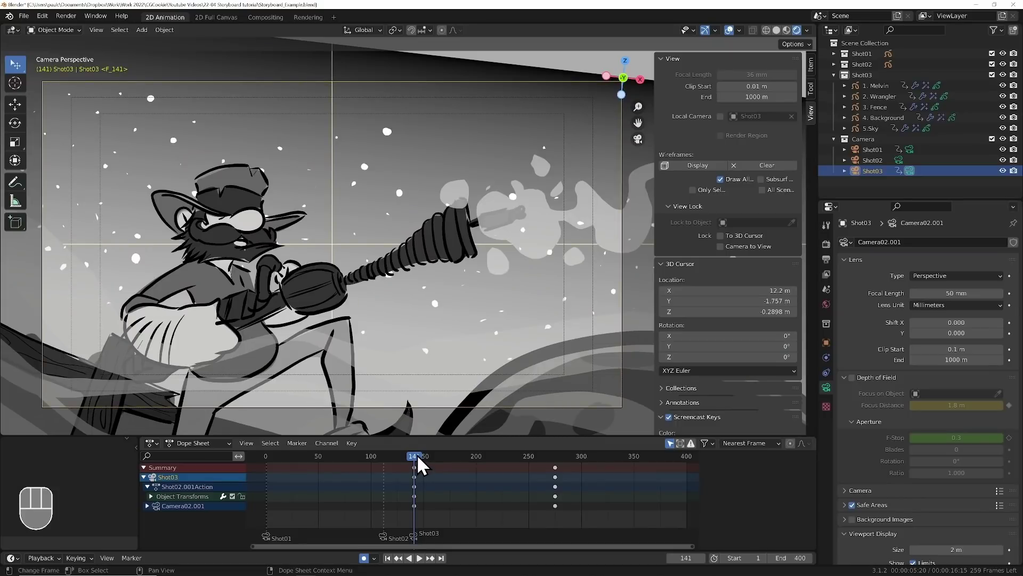
# Play and scrub to frame 275, then enable Depth of Field on the Shot03 camera.
pyautogui.press('space')
pyautogui.moveTo(466, 457); pyautogui.dragTo(555, 458)
pyautogui.press('space')
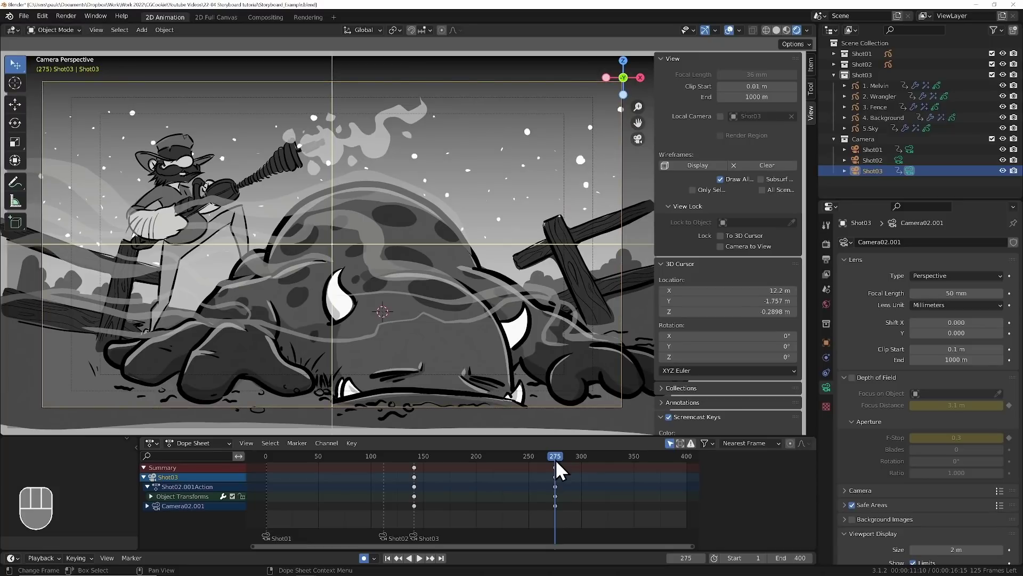
pyautogui.click(852, 378)
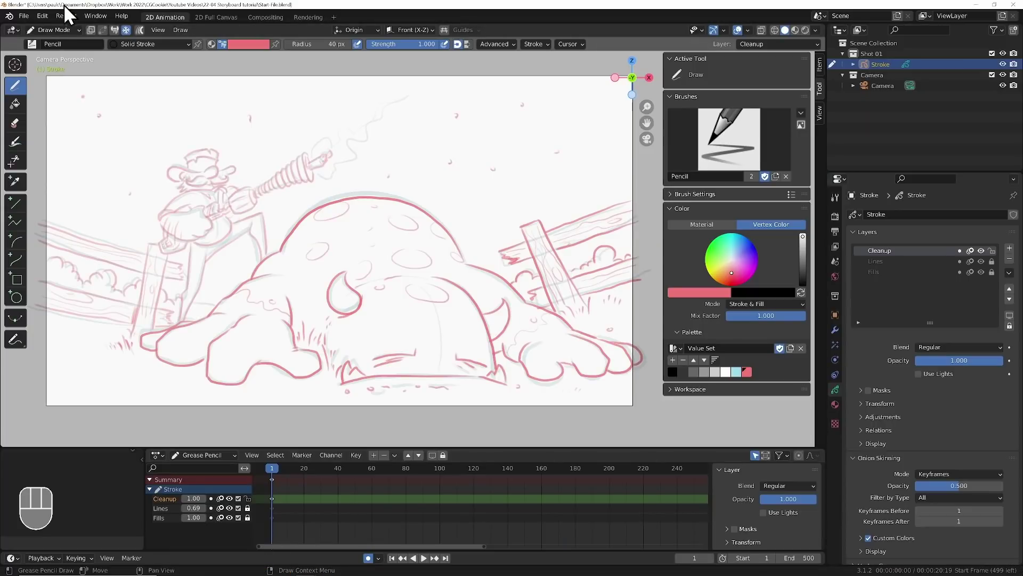
# In Object Mode, duplicate the Stroke drawing, check its materials, and hide the original Stroke.
pyautogui.click(53, 30)
pyautogui.click(58, 44)
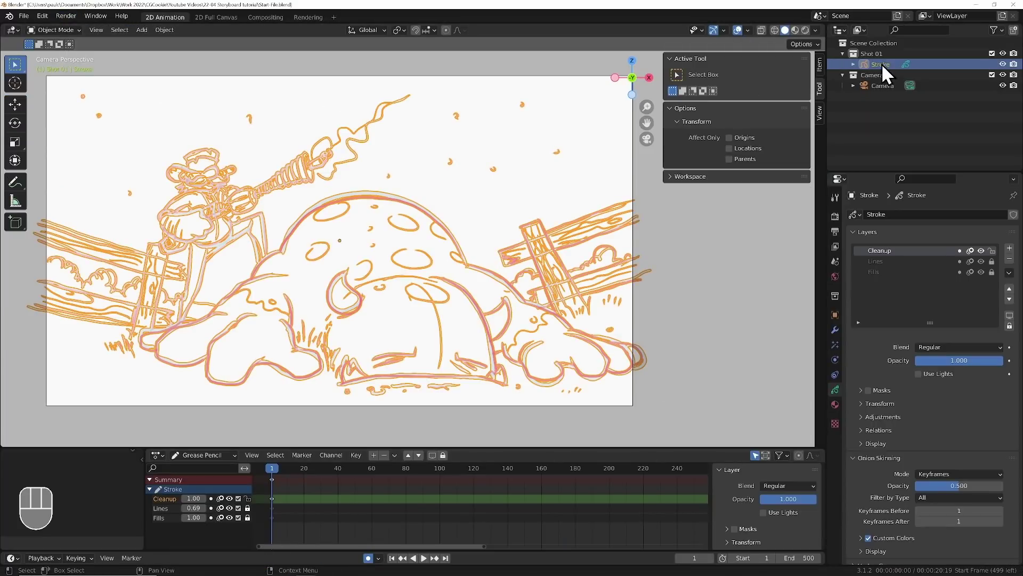
pyautogui.hotkey('ctrl', 'd')
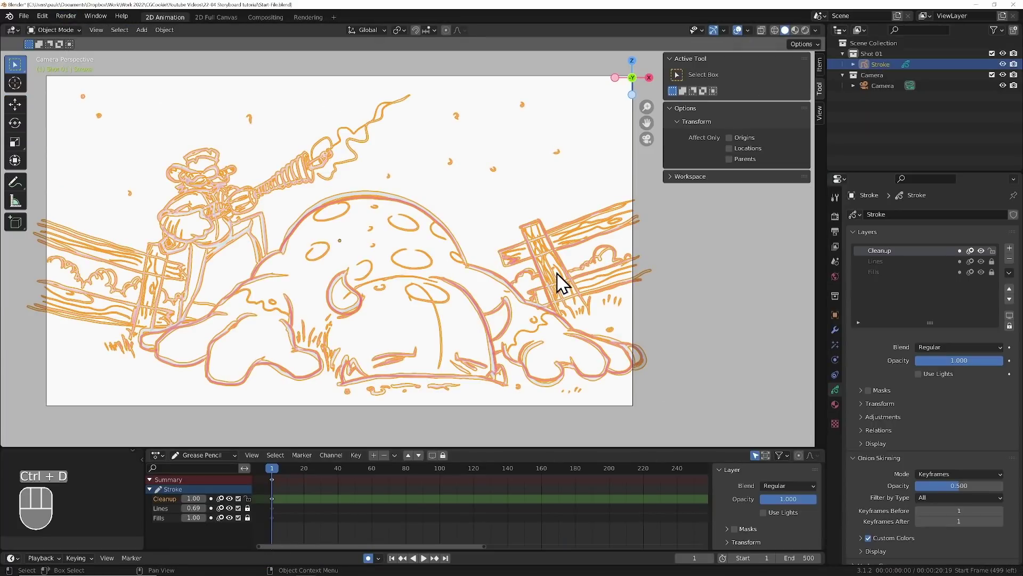
pyautogui.hotkey('shift', 'd')
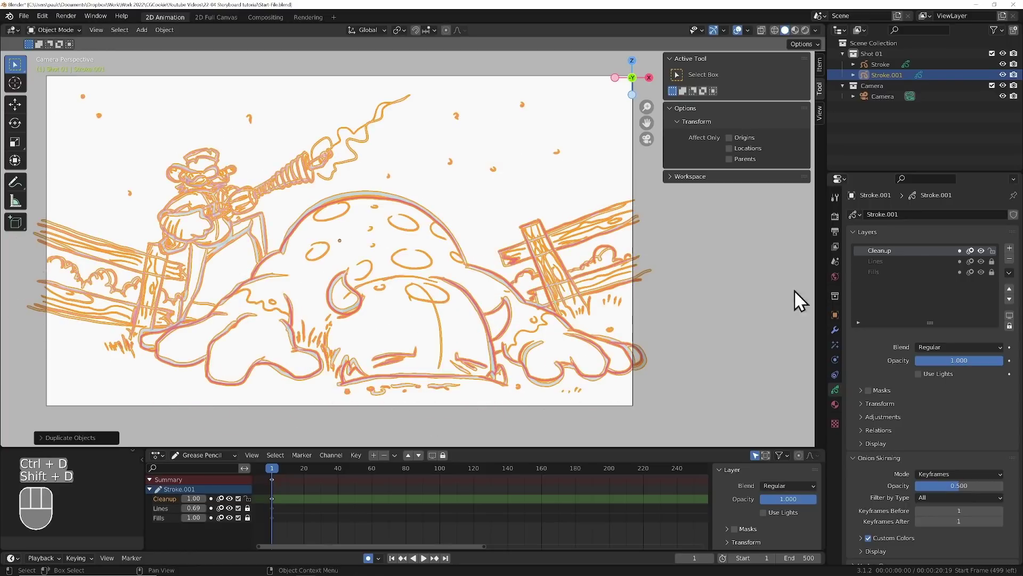
pyautogui.click(836, 403)
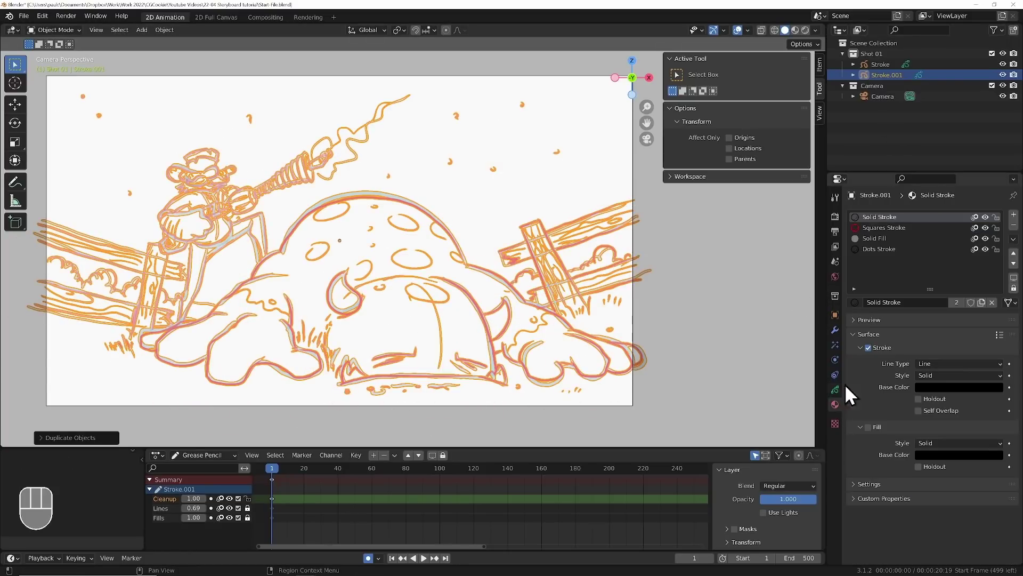
pyautogui.click(835, 389)
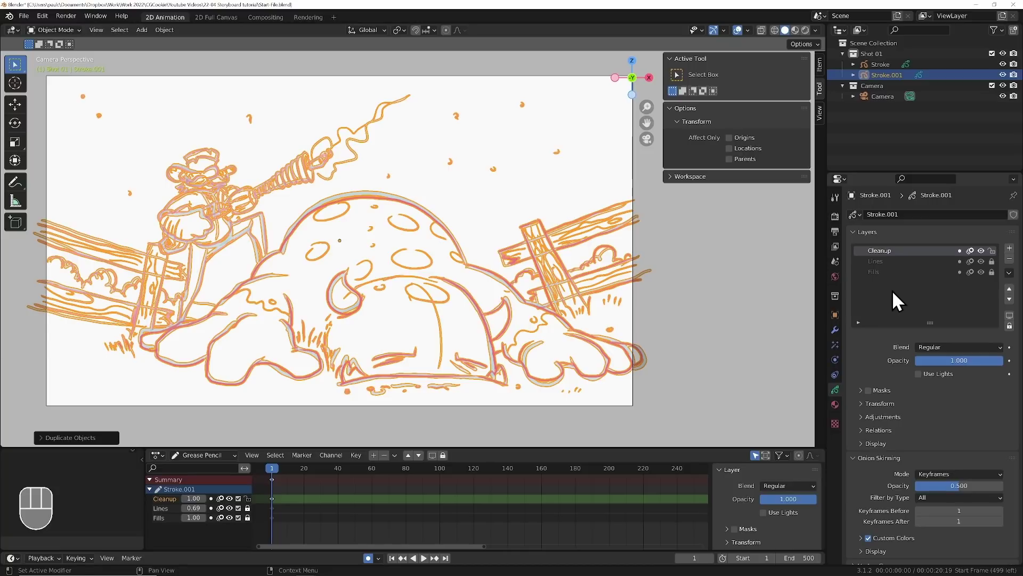
pyautogui.hotkey('shift', 'h')
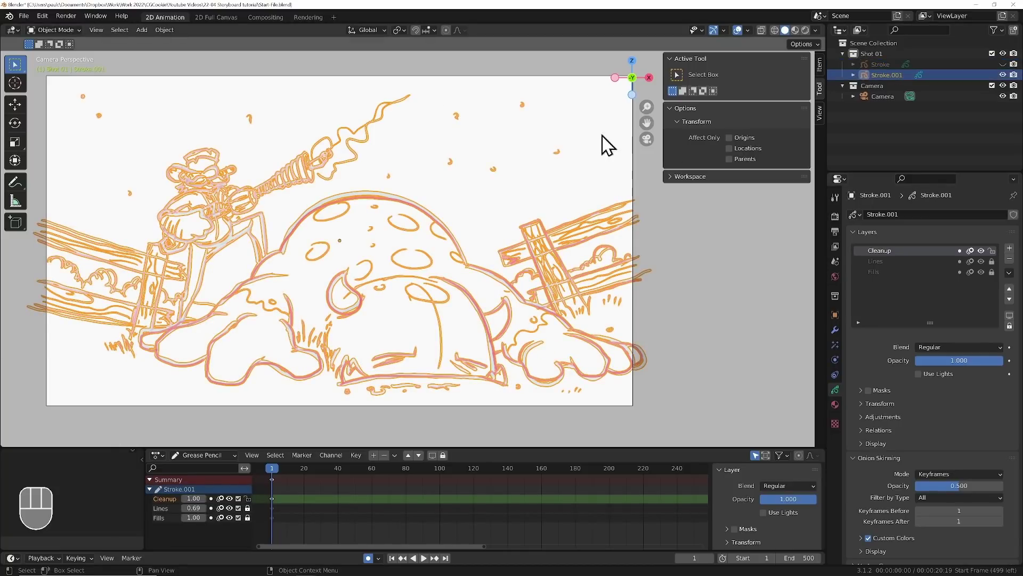
# In Edit Mode delete all strokes of the copy, return to Object Mode, and activate the Lines layer.
pyautogui.click(56, 30)
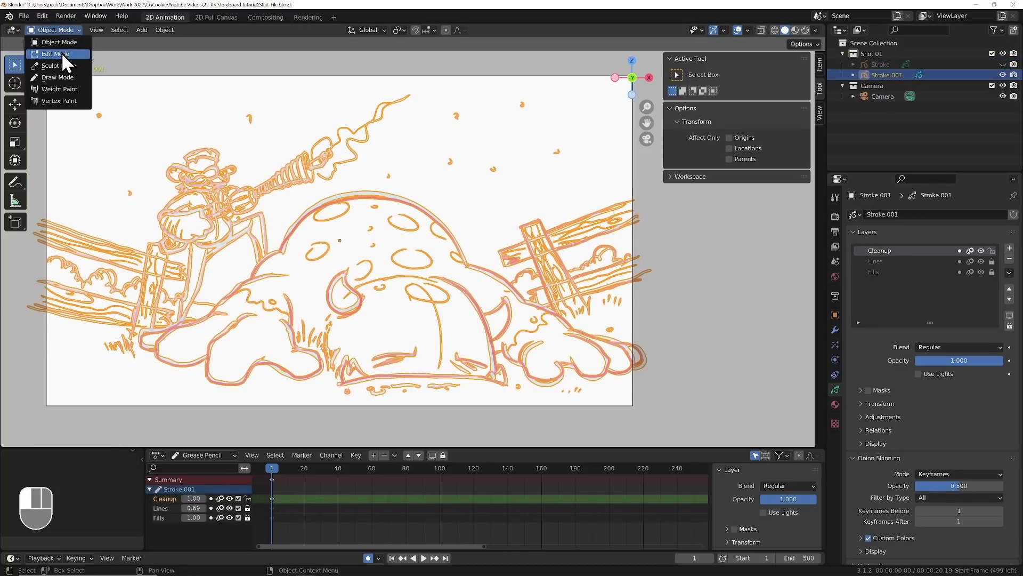
pyautogui.click(62, 52)
pyautogui.press('a')
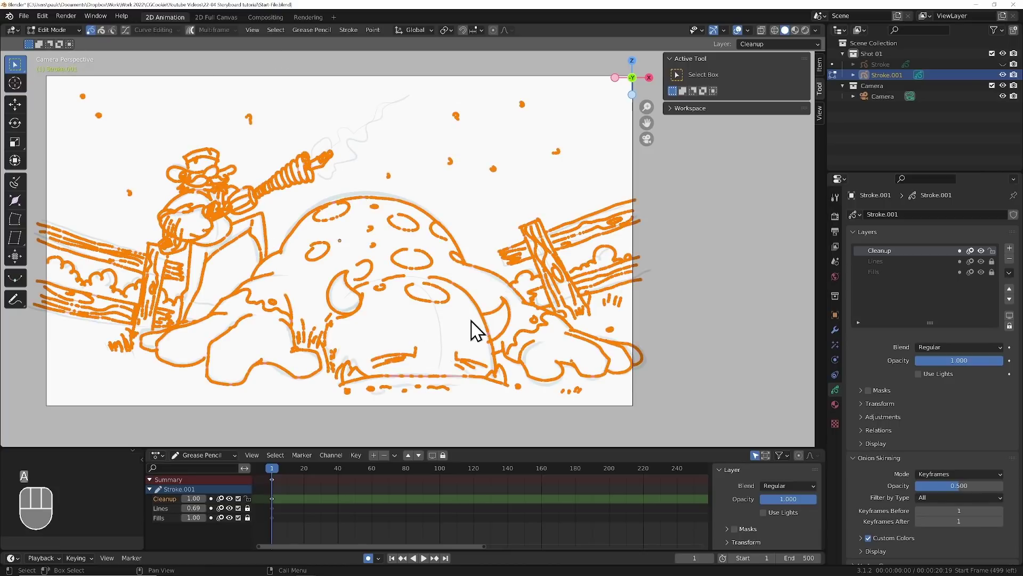
pyautogui.press('x')
pyautogui.press('Tab')
pyautogui.click(900, 260)
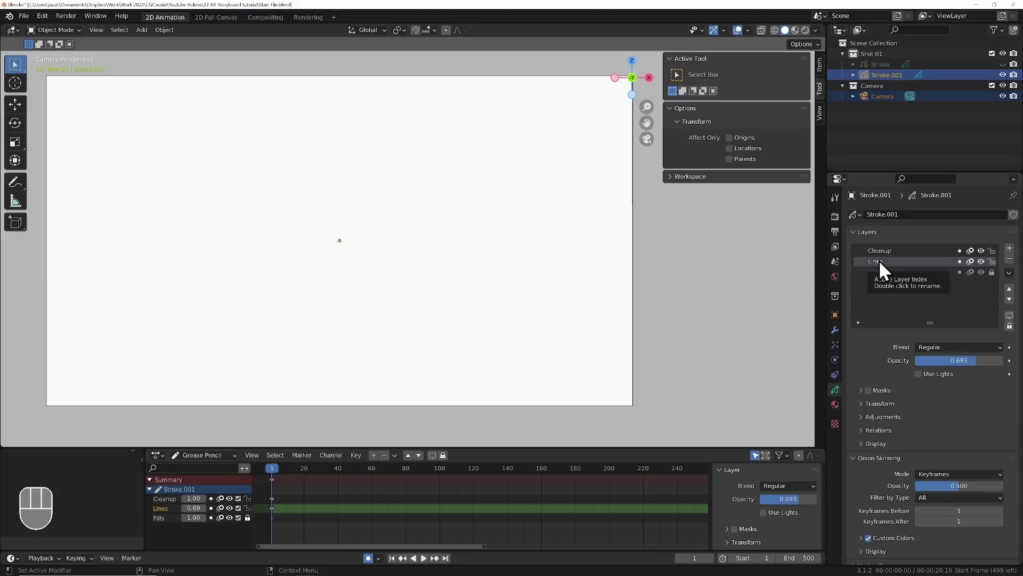
# Rename the Cleanup layer to 'Inks' and remove the Lines layer.
pyautogui.click(881, 249)
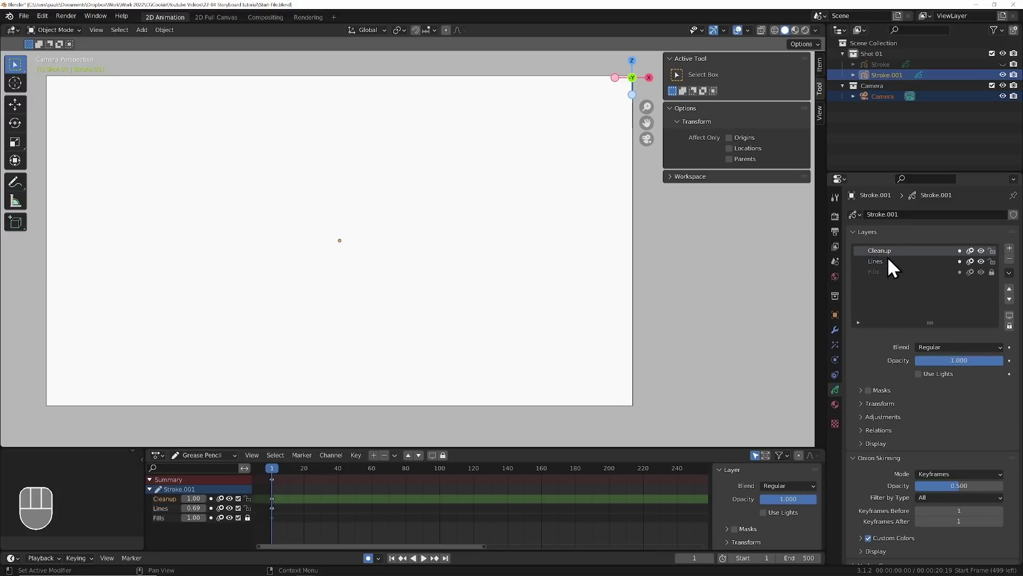
pyautogui.doubleClick(878, 248)
pyautogui.write('Inks')
pyautogui.click(933, 261)
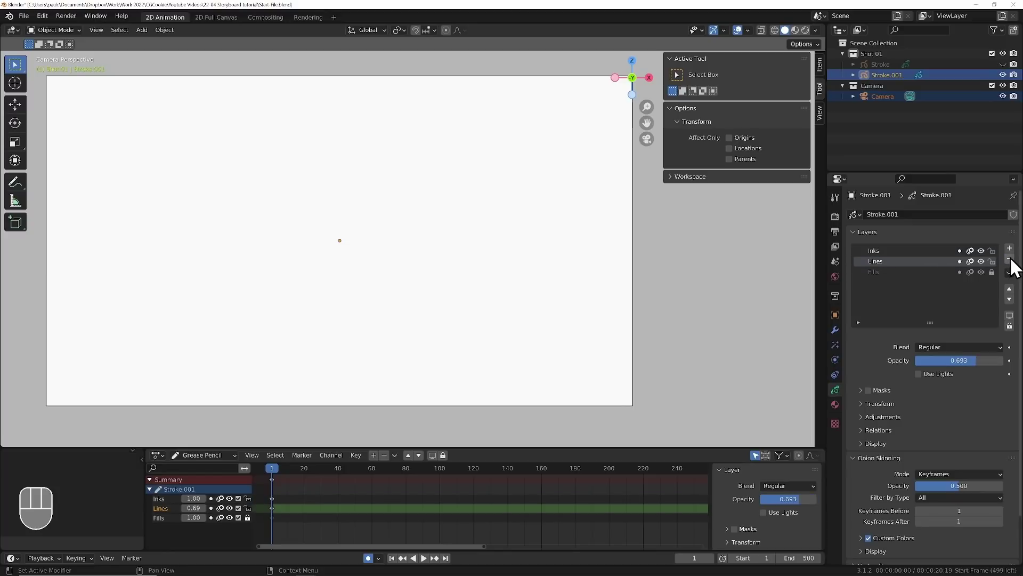
pyautogui.click(1010, 260)
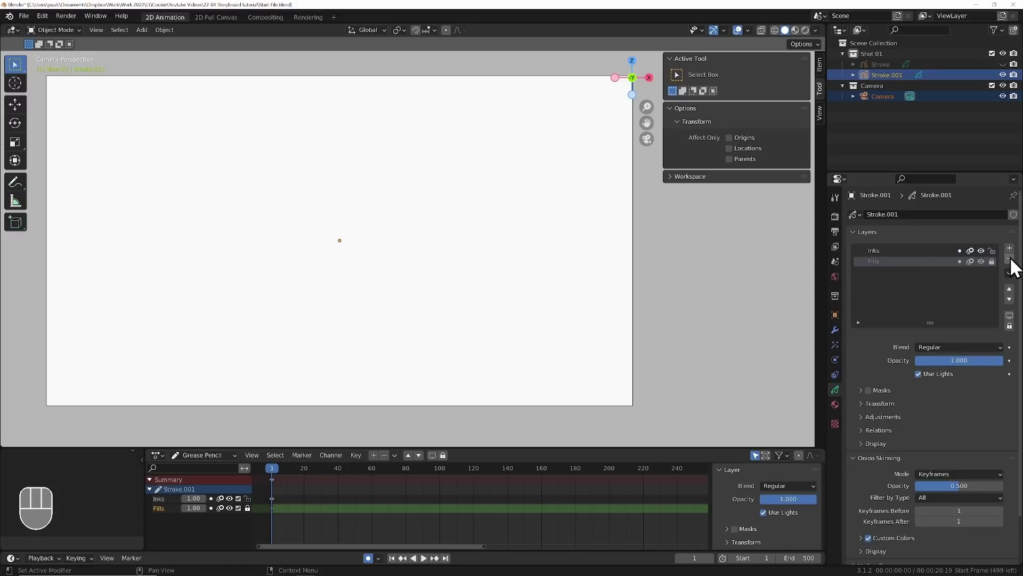
# Duplicate Stroke.001 in place several times to make the extra drawing objects.
pyautogui.click(887, 76)
pyautogui.hotkey('shift', 'd')
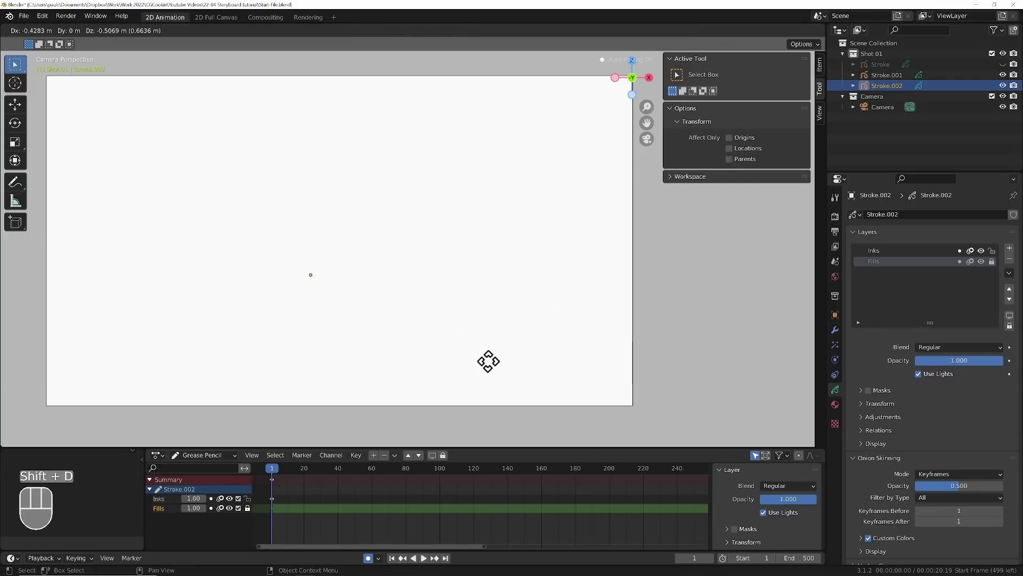
pyautogui.rightClick(489, 350)
pyautogui.hotkey('shift', 'd')
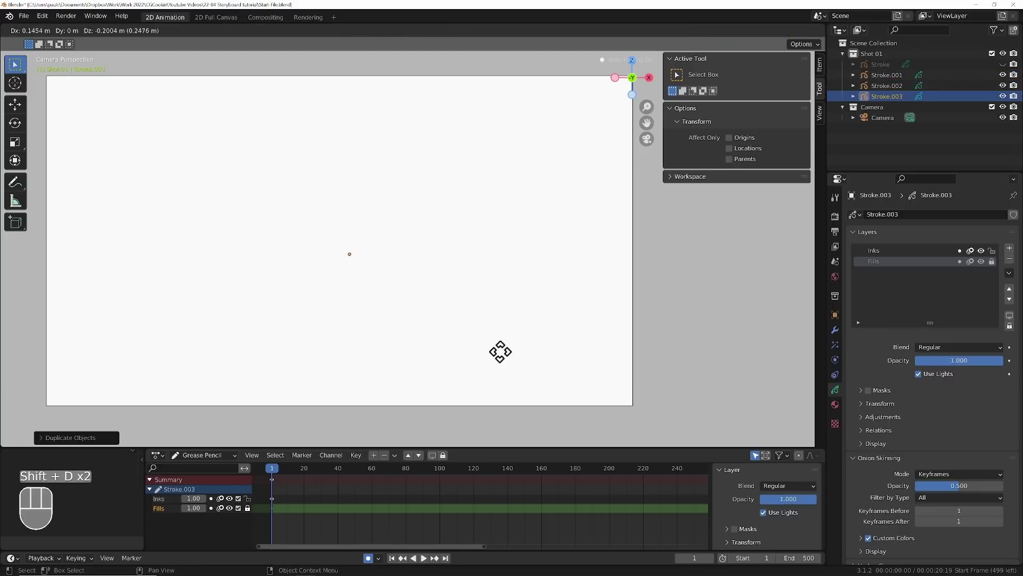
pyautogui.rightClick(501, 354)
pyautogui.hotkey('shift', 'd')
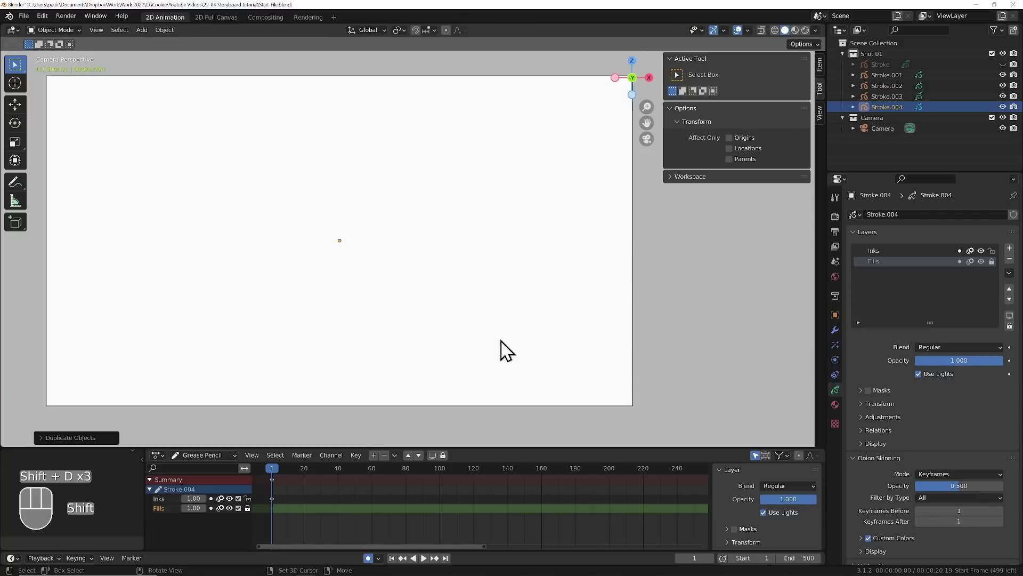
pyautogui.hotkey('shift', 'd')
pyautogui.rightClick(525, 346)
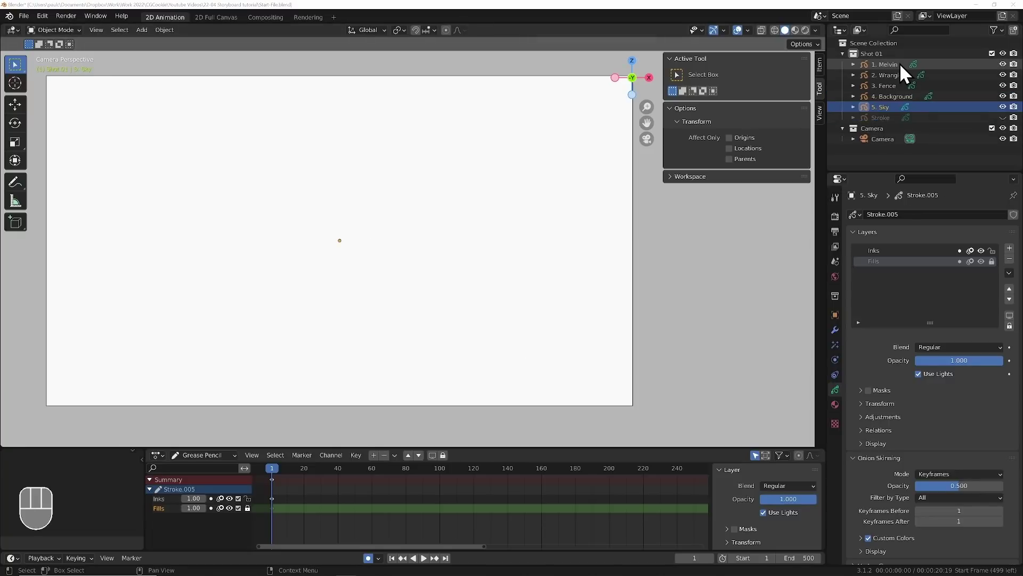
# Go through 1. Melvin to 5. Sky, draw a pink test stroke on Sky, then hide Sky.
pyautogui.click(897, 64)
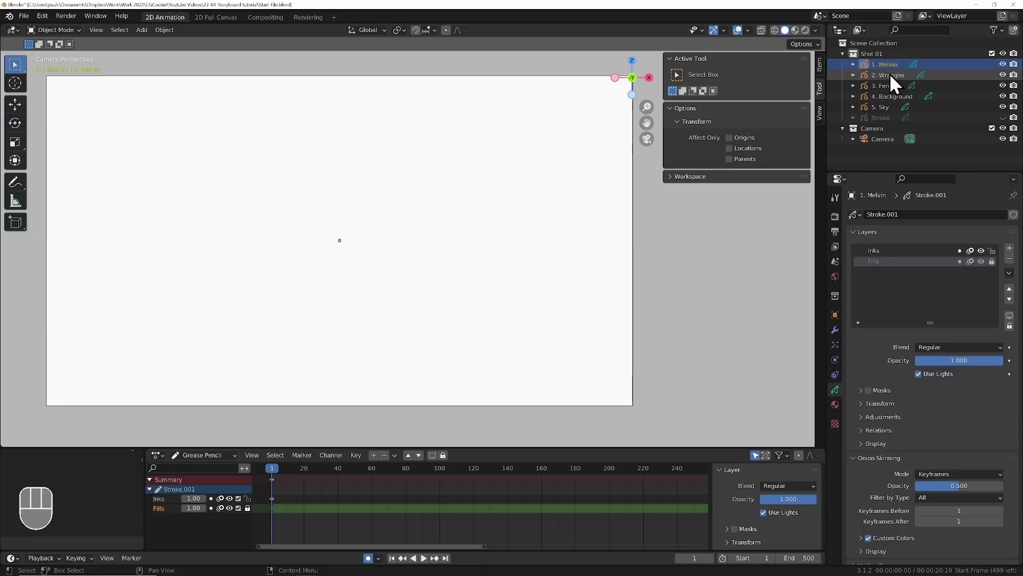
pyautogui.click(890, 74)
pyautogui.click(884, 85)
pyautogui.click(887, 97)
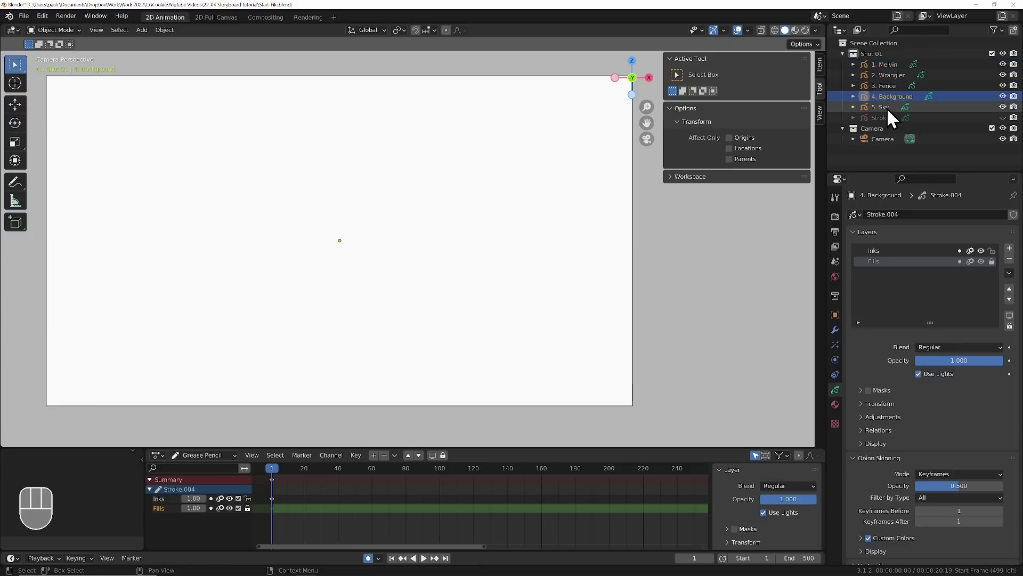
pyautogui.click(886, 107)
pyautogui.hotkey('ctrl', 'Tab')
pyautogui.moveTo(219, 190)
pyautogui.mouseDown()
pyautogui.moveTo(256, 237)
pyautogui.moveTo(303, 217)
pyautogui.moveTo(424, 221)
pyautogui.mouseUp()
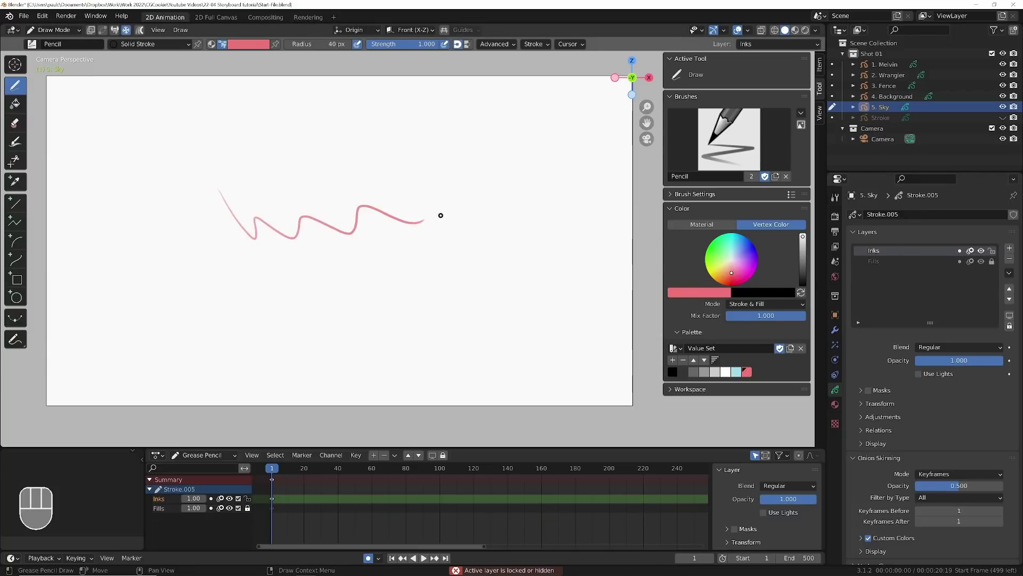
pyautogui.click(1002, 106)
# Unhide Sky, orbit to a side view, and move the selected object back.
pyautogui.click(1003, 105)
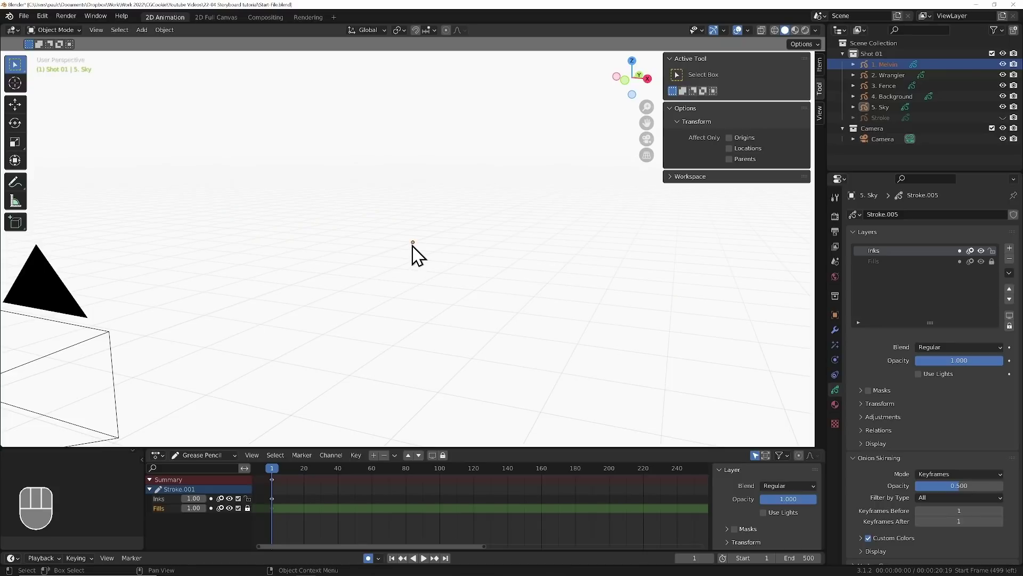
pyautogui.moveTo(405, 250)
pyautogui.mouseDown(button='middle')
pyautogui.moveTo(397, 267)
pyautogui.moveTo(459, 251)
pyautogui.moveTo(447, 265)
pyautogui.moveTo(496, 233)
pyautogui.mouseUp(button='middle')
pyautogui.press('g')
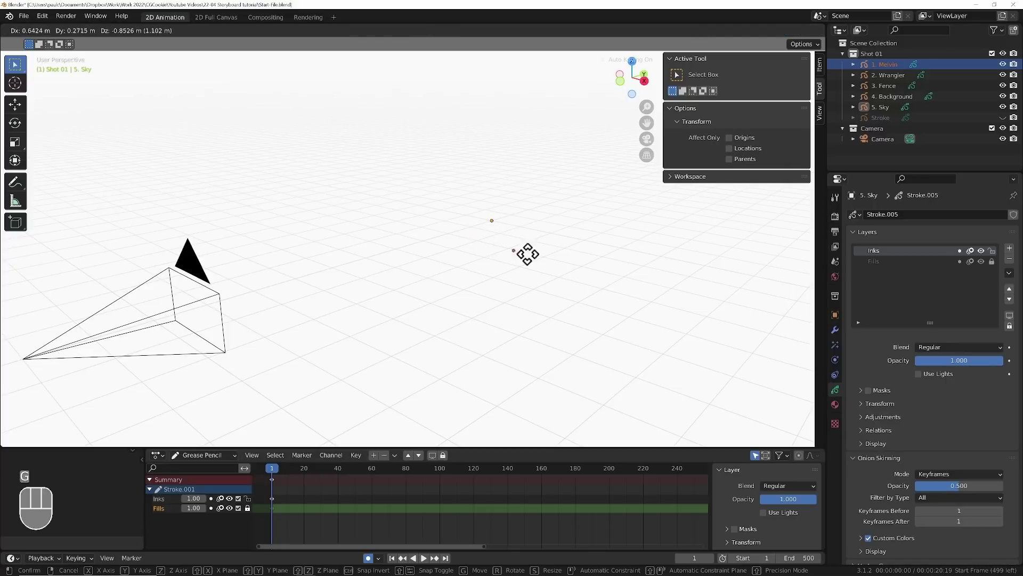
pyautogui.click(500, 228)
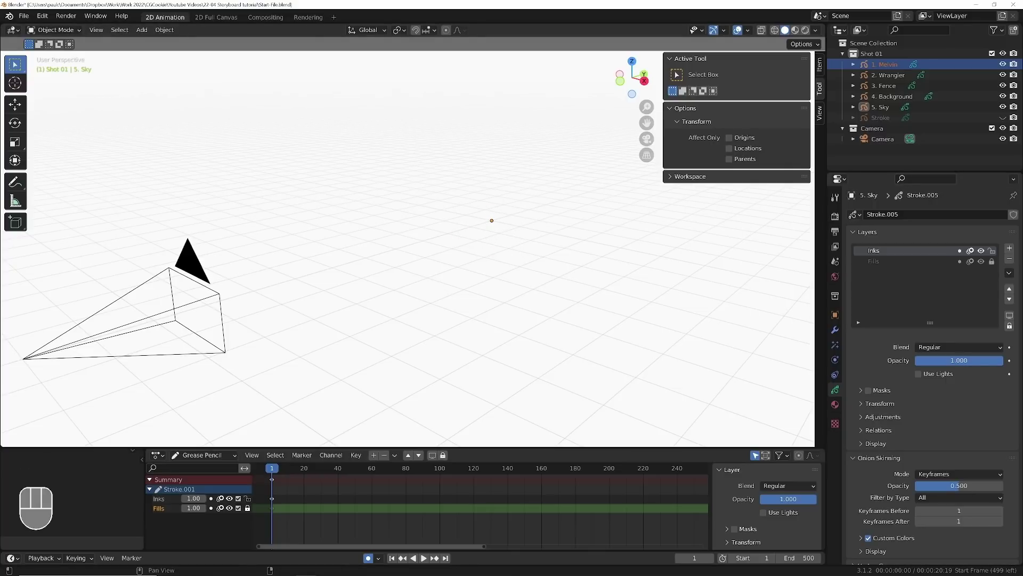
# Move 1. Melvin along Y, then 3. Fence 2 m back along Y.
pyautogui.click(886, 65)
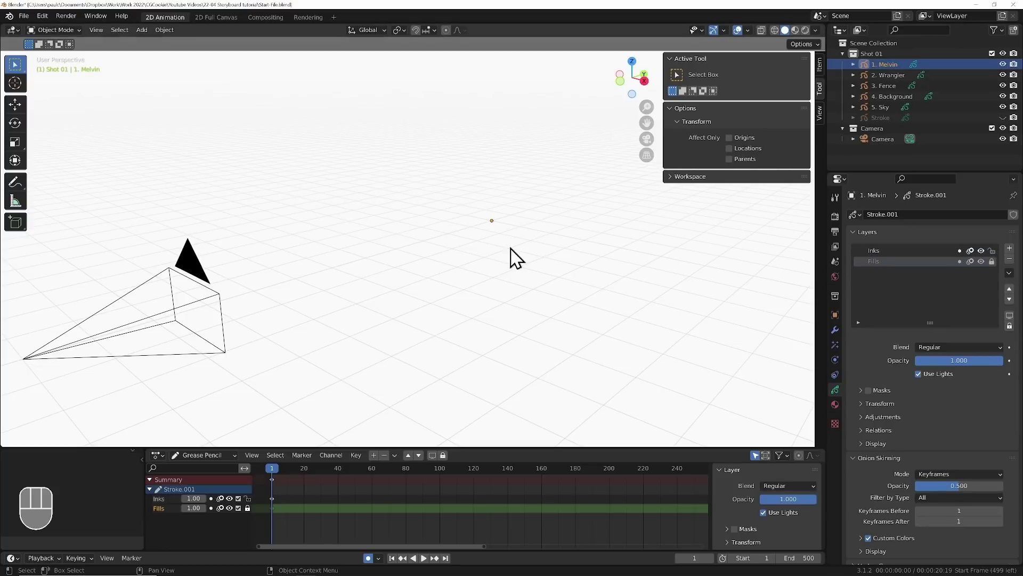
pyautogui.press('g')
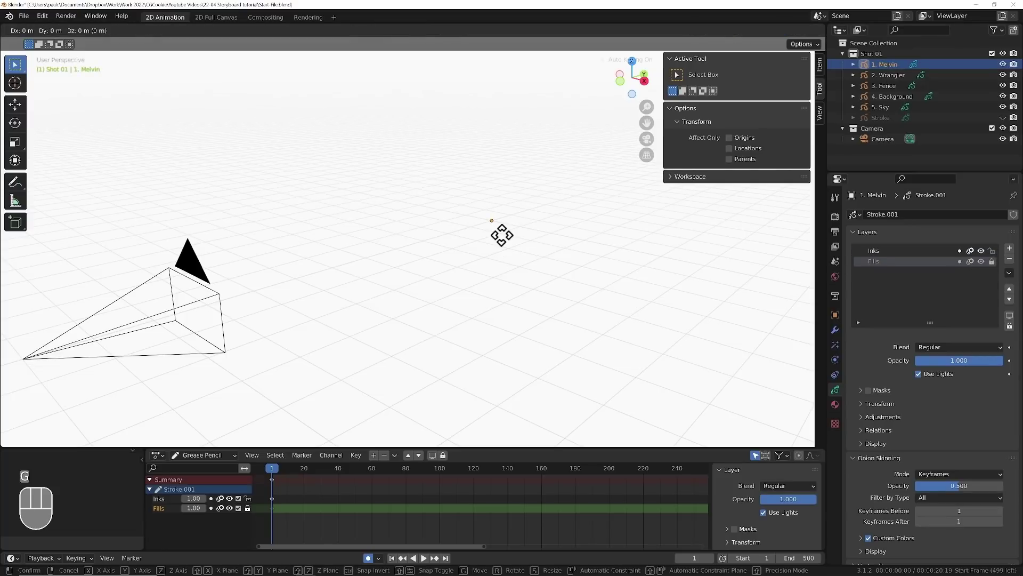
pyautogui.press('y')
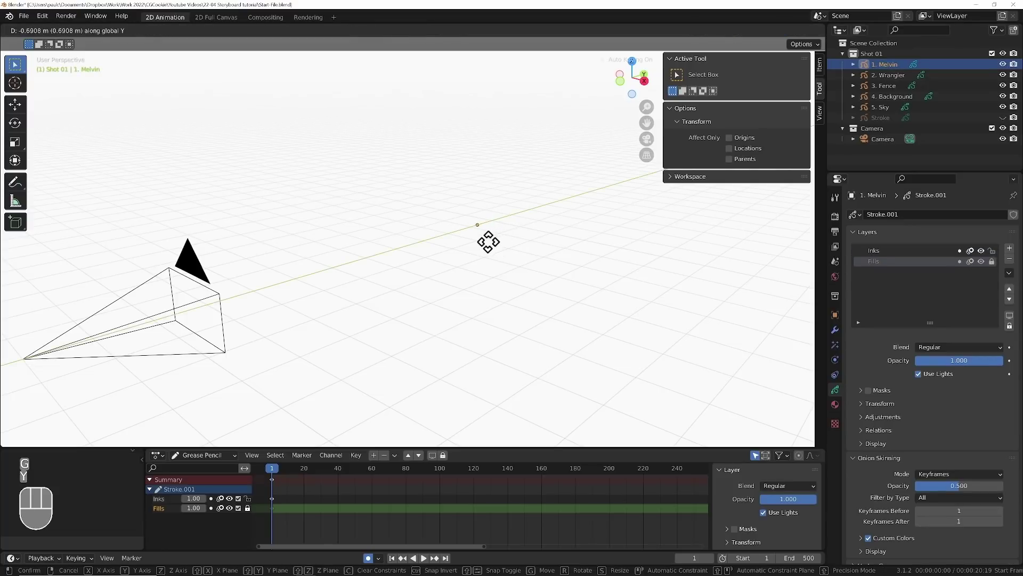
pyautogui.keyDown('ctrl'); pyautogui.click(429, 263); pyautogui.keyUp('ctrl')
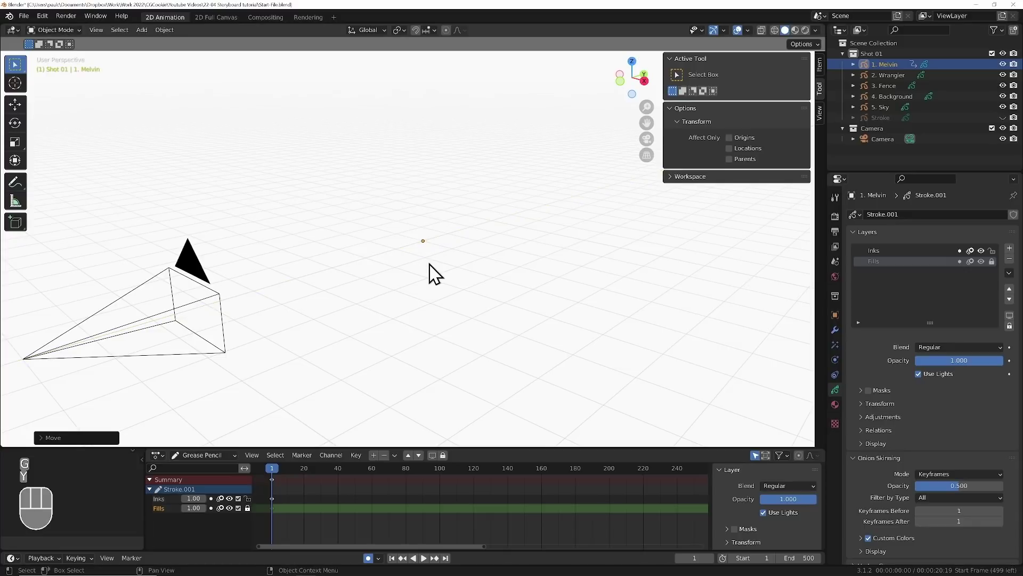
pyautogui.click(883, 88)
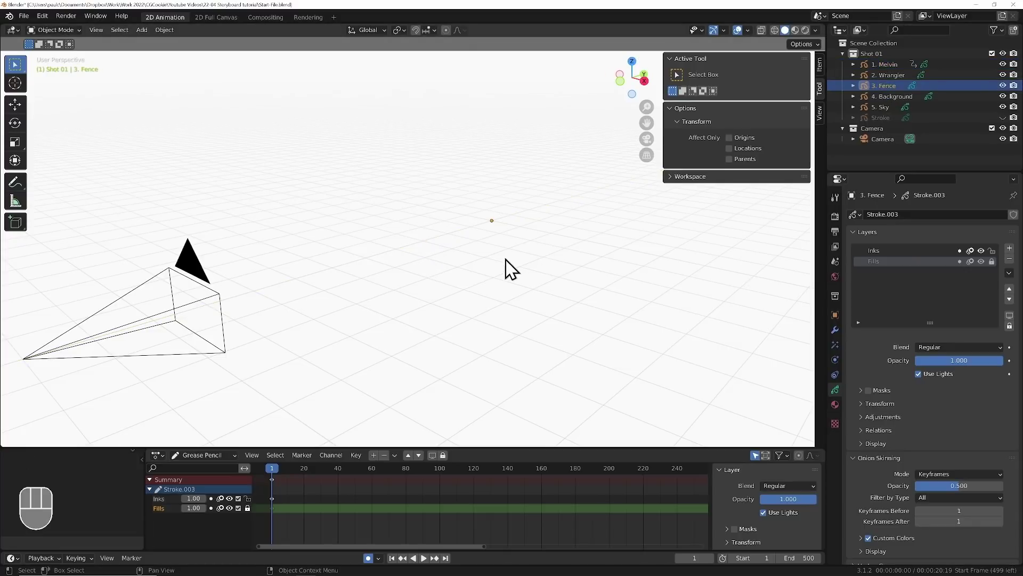
pyautogui.press('g')
pyautogui.press('y')
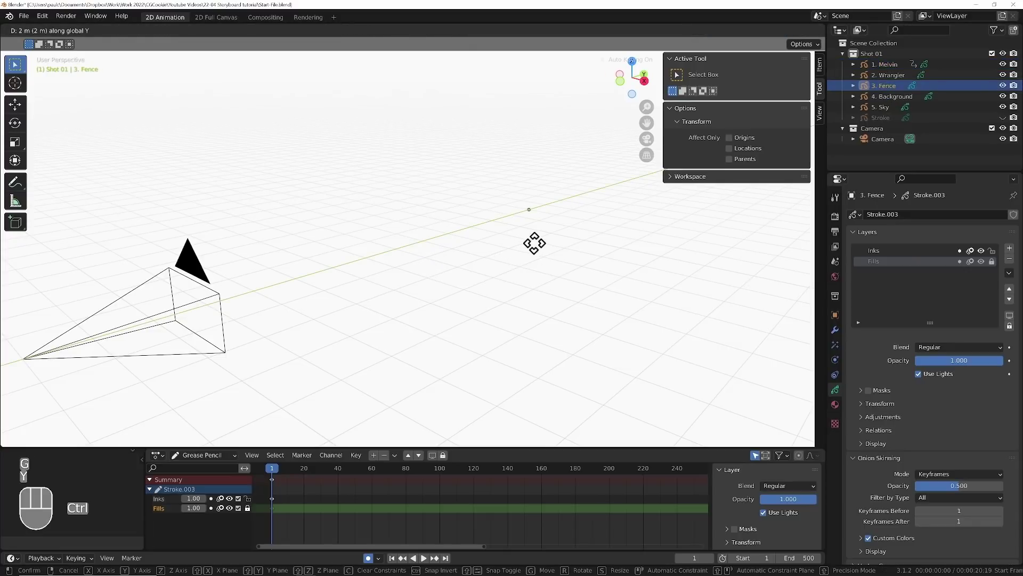
pyautogui.click(541, 240)
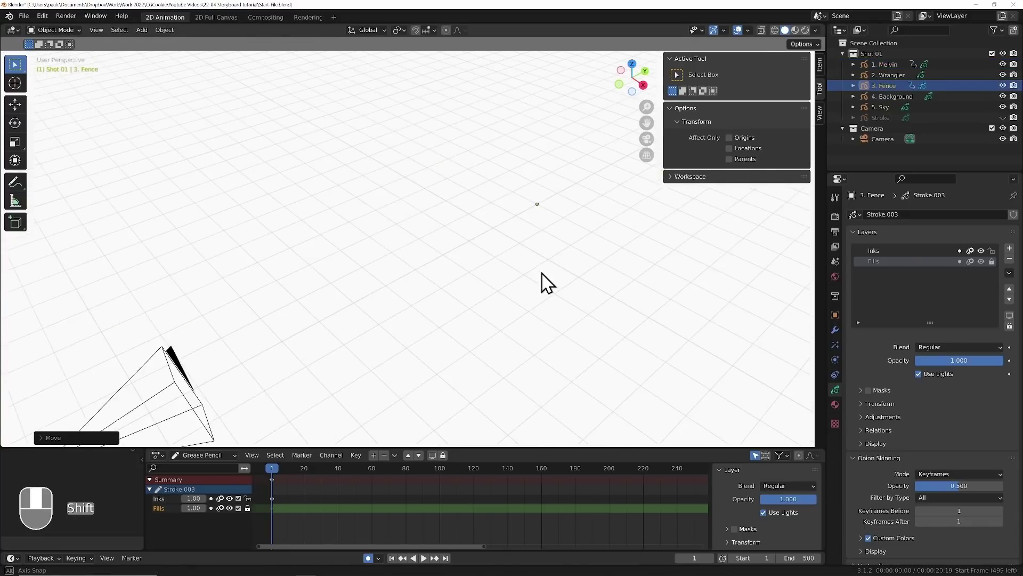
# Push 4. Background farther back along Y, then box-select all and reselect 1. Melvin.
pyautogui.click(885, 96)
pyautogui.press('g')
pyautogui.press('y')
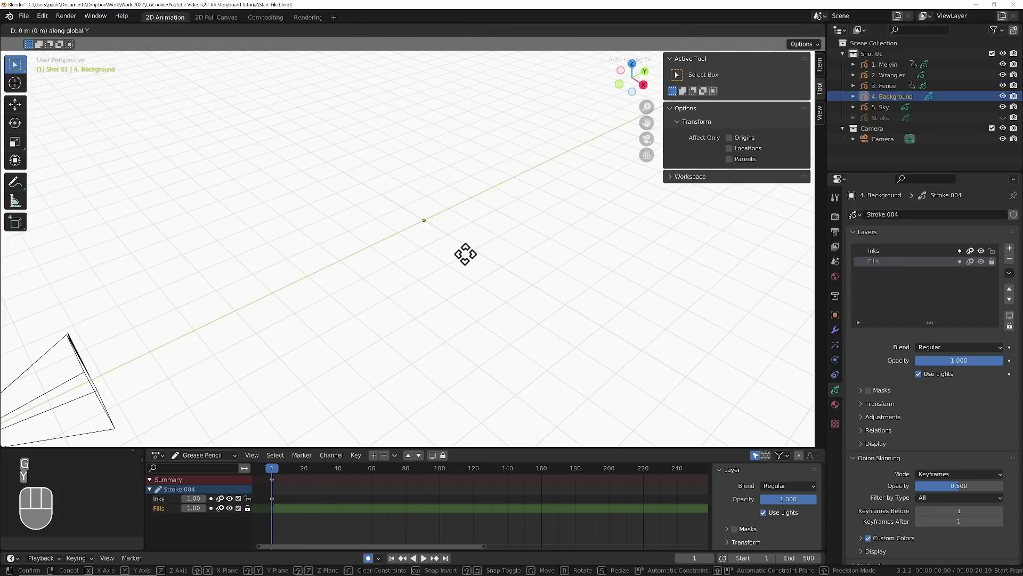
pyautogui.keyDown('ctrl'); pyautogui.click(651, 191); pyautogui.keyUp('ctrl')
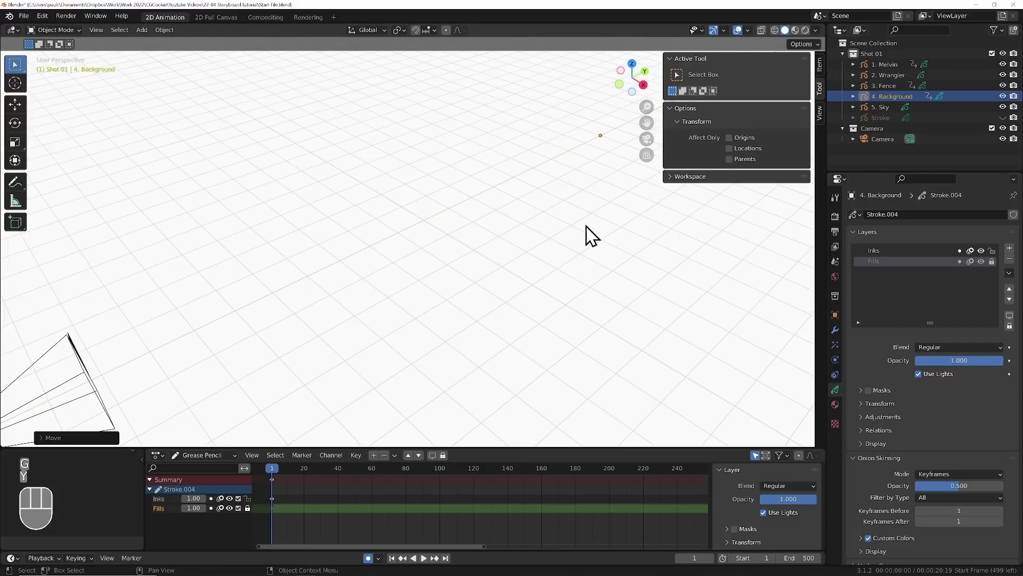
pyautogui.scroll(-7, 584, 235)
pyautogui.moveTo(605, 170); pyautogui.dragTo(227, 301)
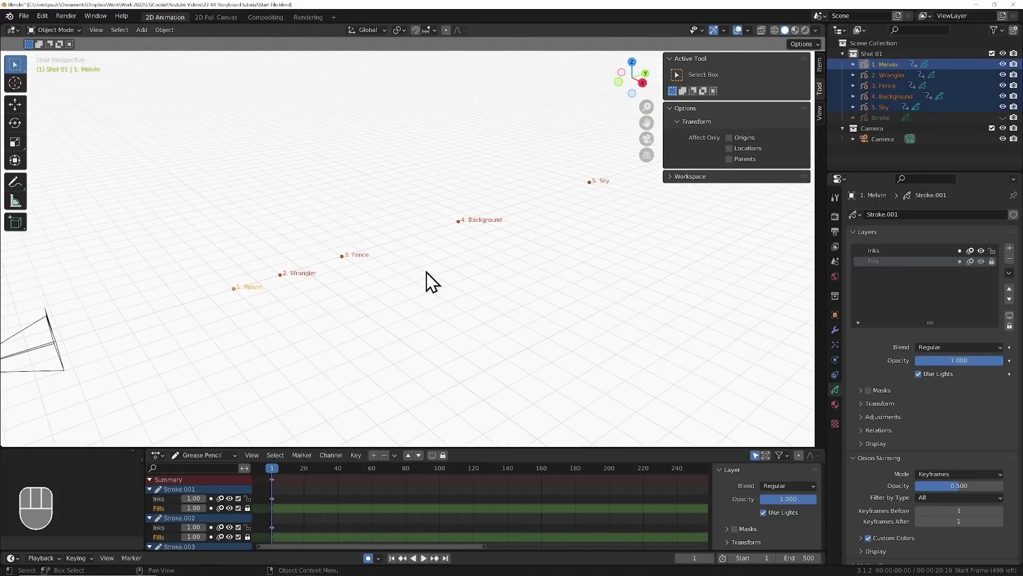
pyautogui.click(881, 64)
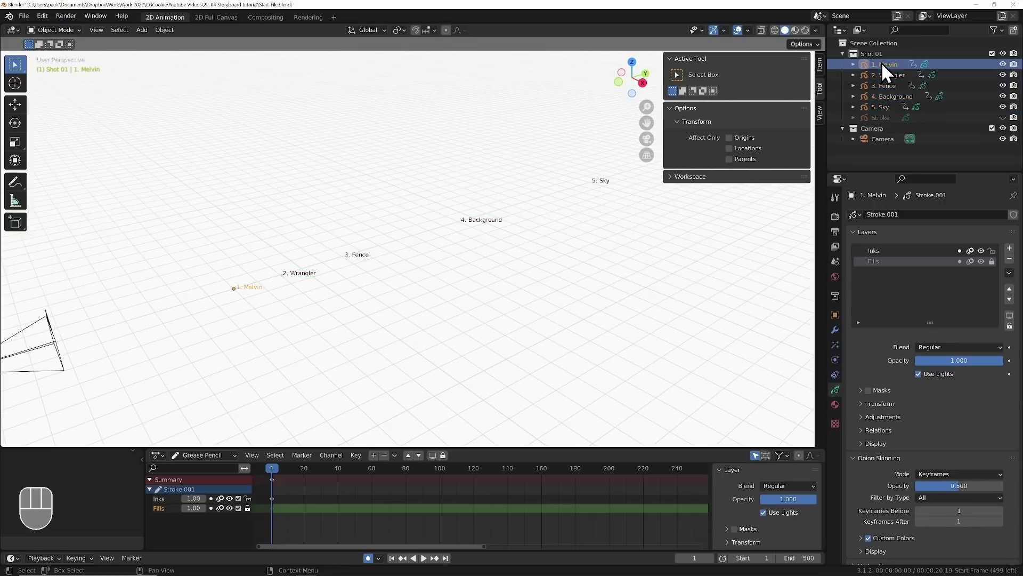
# Through the camera view, put Melvin in Draw Mode with origin stroke placement and the red sketch visible.
pyautogui.press('KP_0')
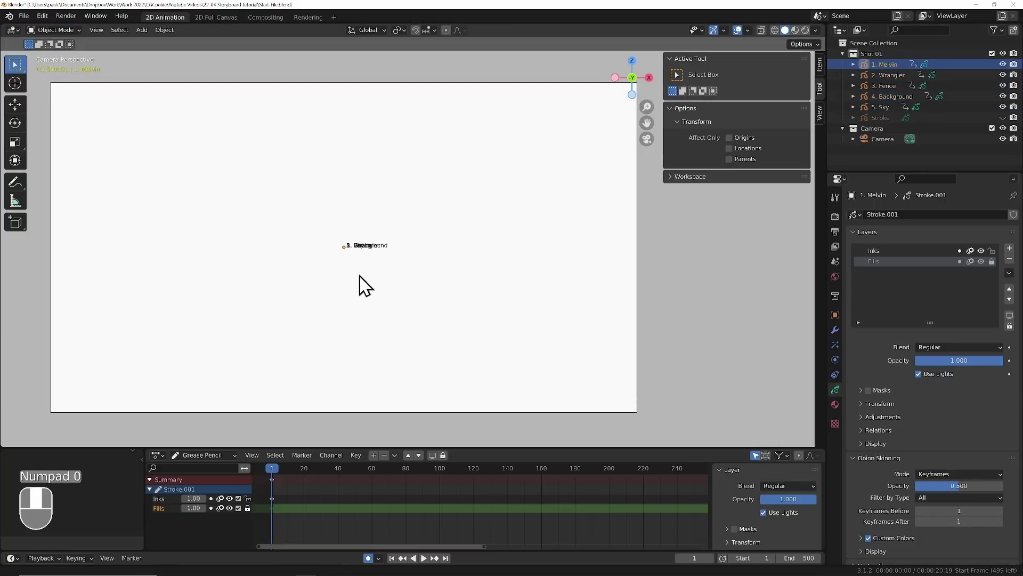
pyautogui.click(72, 30)
pyautogui.click(69, 73)
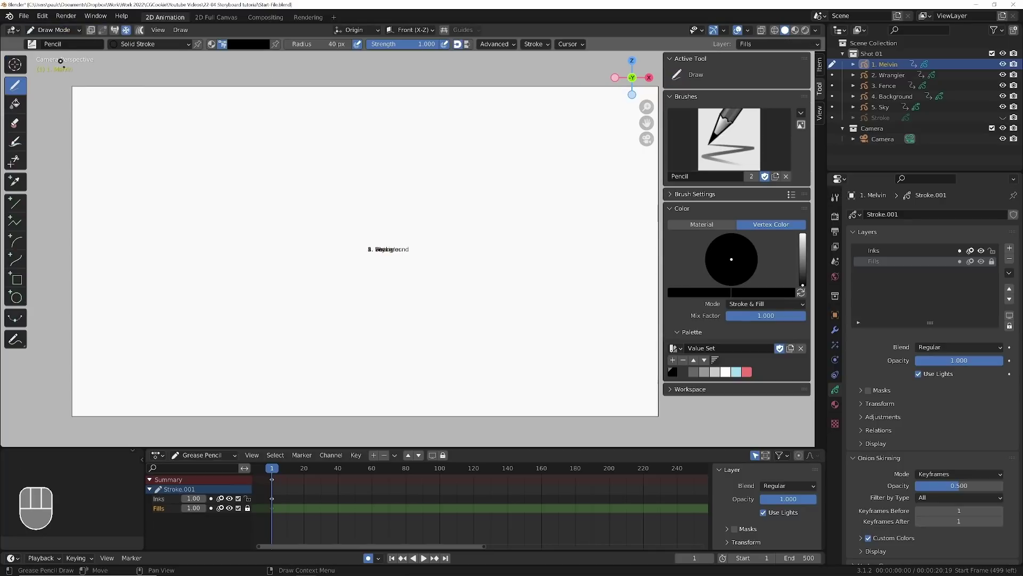
pyautogui.click(376, 31)
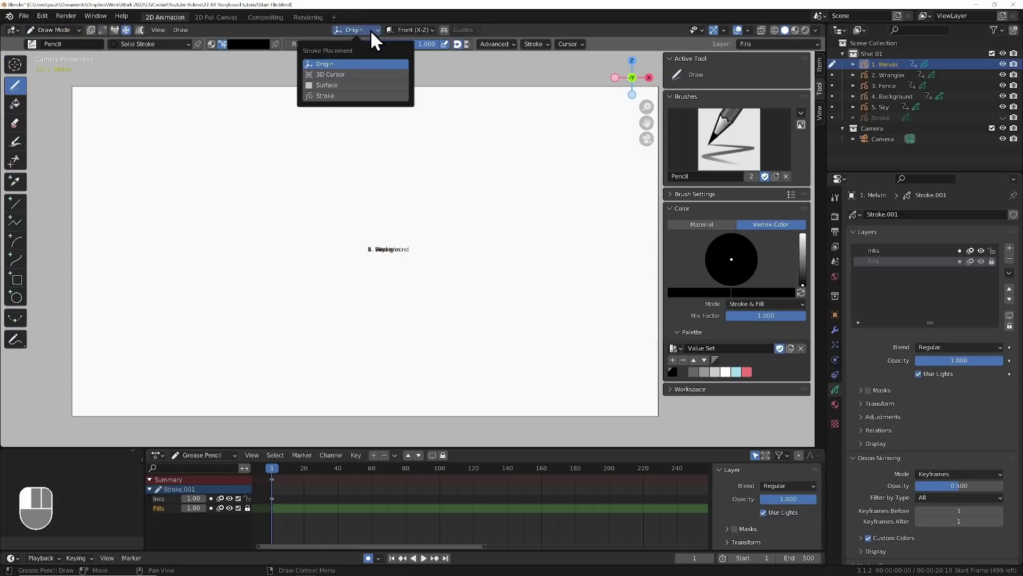
pyautogui.click(391, 63)
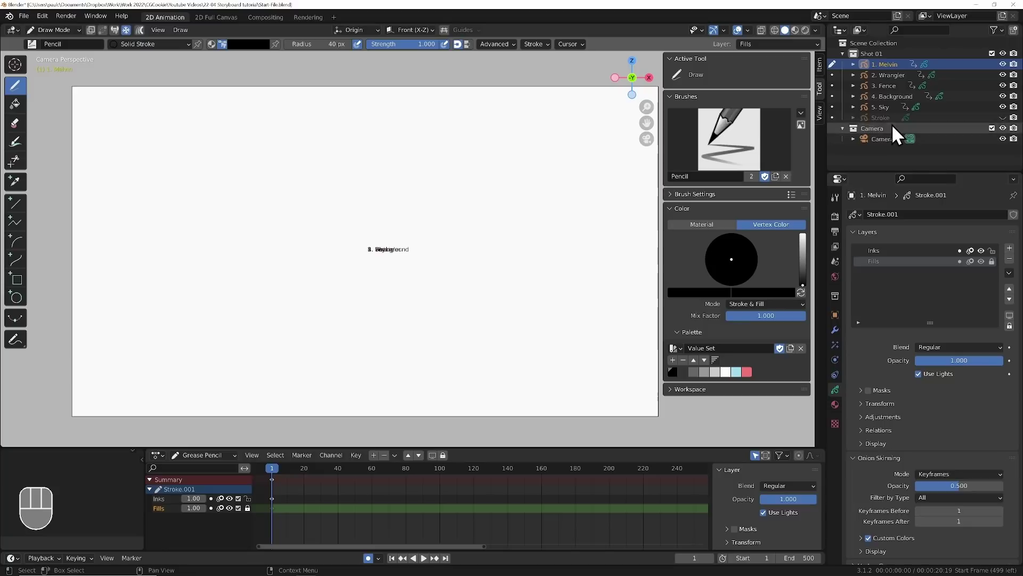
pyautogui.click(1003, 117)
# Ink the bull's head outline, horn and eyebrows in black, then orbit to view the layers in 3D.
pyautogui.moveTo(341, 226)
pyautogui.mouseDown()
pyautogui.moveTo(403, 281)
pyautogui.moveTo(431, 352)
pyautogui.moveTo(224, 362)
pyautogui.moveTo(265, 347)
pyautogui.mouseUp()
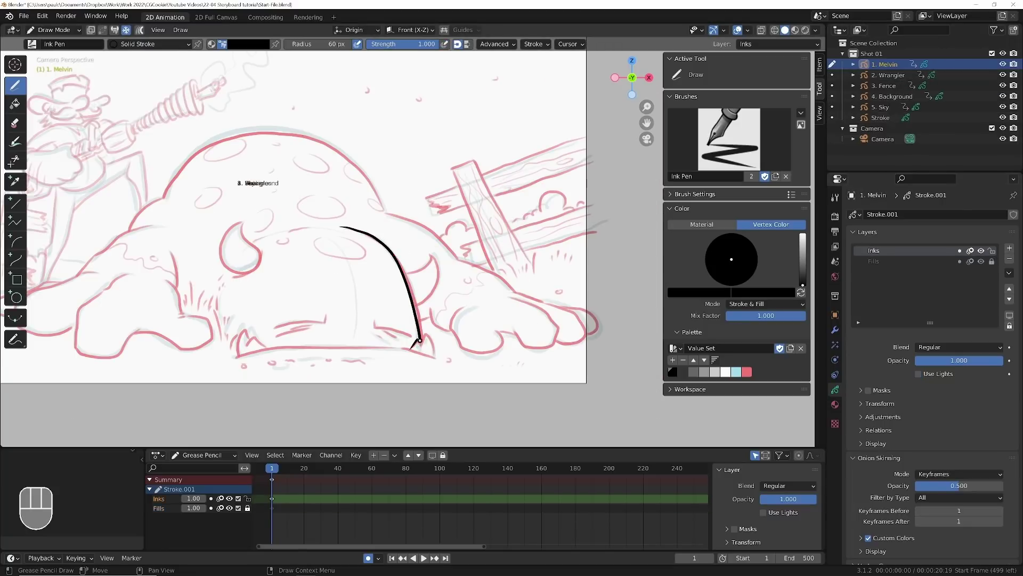
pyautogui.moveTo(272, 327)
pyautogui.mouseDown()
pyautogui.moveTo(326, 316)
pyautogui.moveTo(318, 331)
pyautogui.mouseUp()
pyautogui.moveTo(371, 324); pyautogui.dragTo(411, 335)
pyautogui.scroll(-3, 395, 335)
pyautogui.moveTo(395, 335)
pyautogui.mouseDown(button='middle')
pyautogui.moveTo(305, 337)
pyautogui.moveTo(195, 318)
pyautogui.moveTo(243, 319)
pyautogui.mouseUp(button='middle')
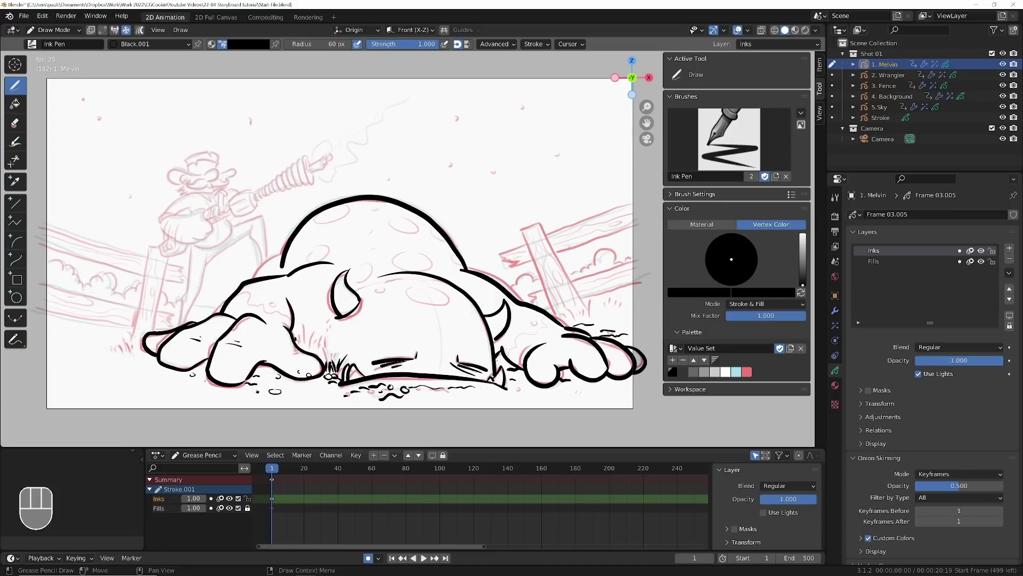
# Preview the Wrangler's and the fence's ink stroke animations.
pyautogui.press('Escape')
pyautogui.click(892, 75)
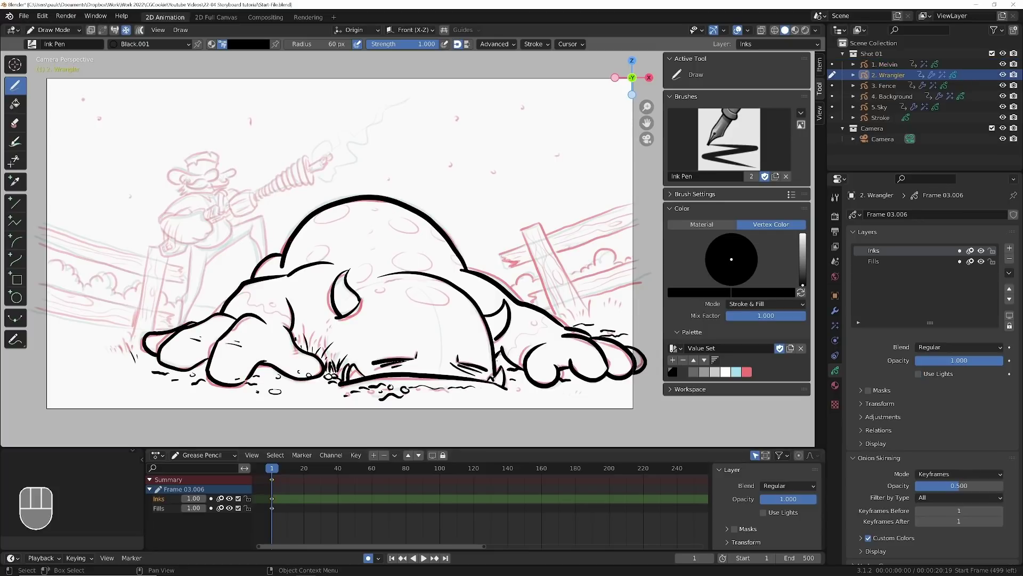
pyautogui.press('space')
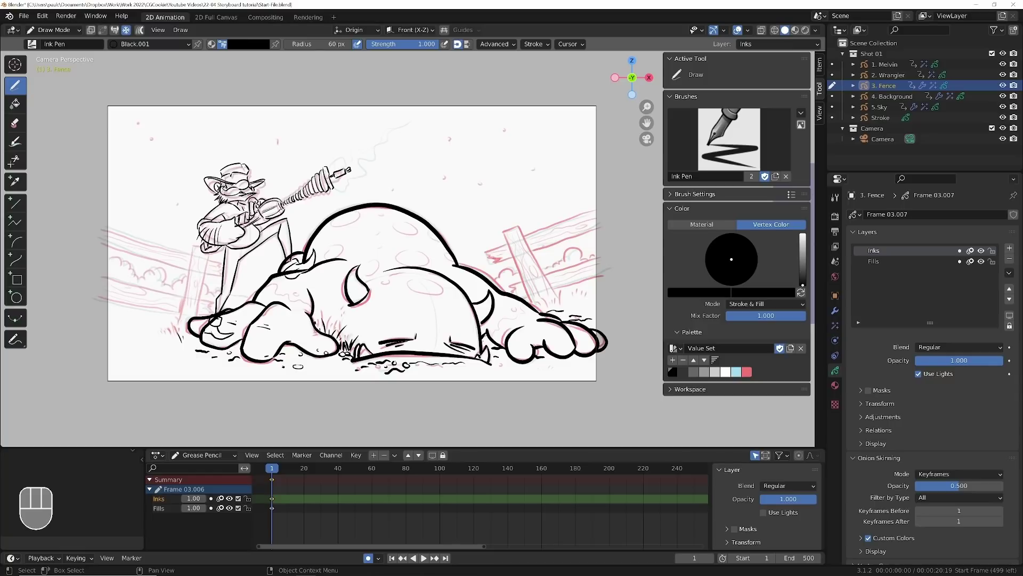
pyautogui.press('space')
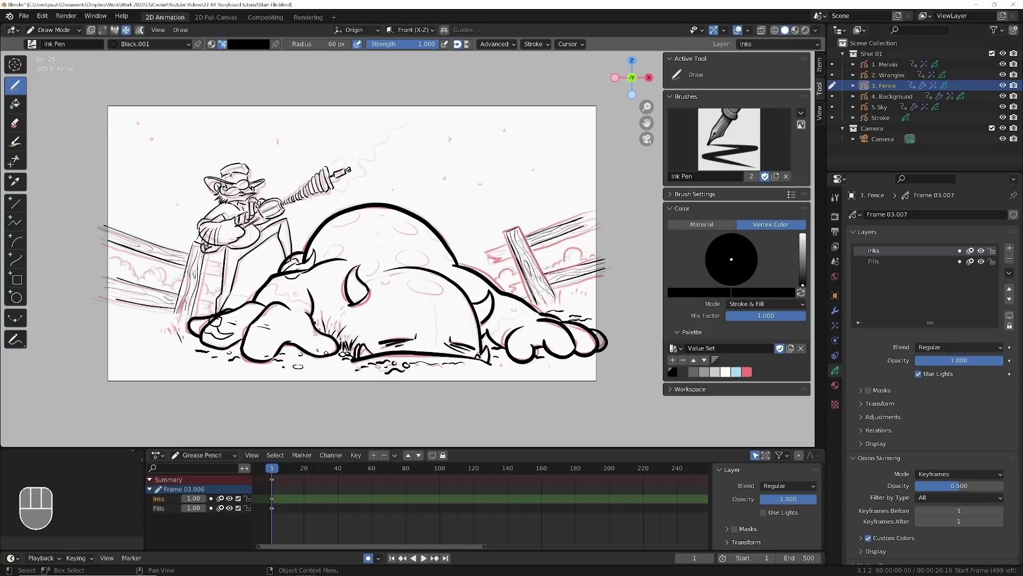
# Paint a grey ground fill across the lower canvas of the Background using the Fill material.
pyautogui.click(883, 99)
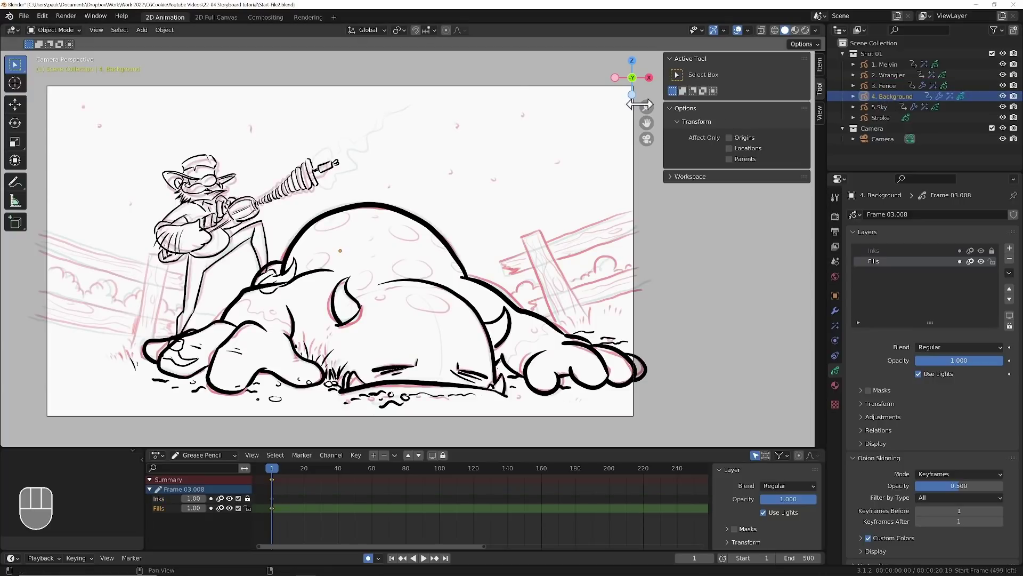
pyautogui.click(56, 29)
pyautogui.click(58, 77)
pyautogui.click(116, 43)
pyautogui.click(105, 109)
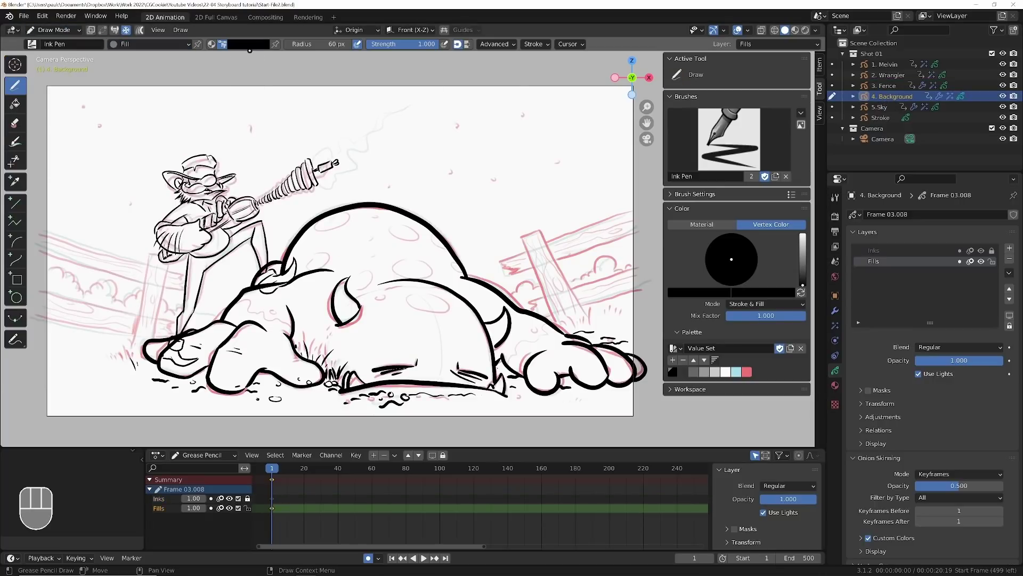
pyautogui.click(245, 44)
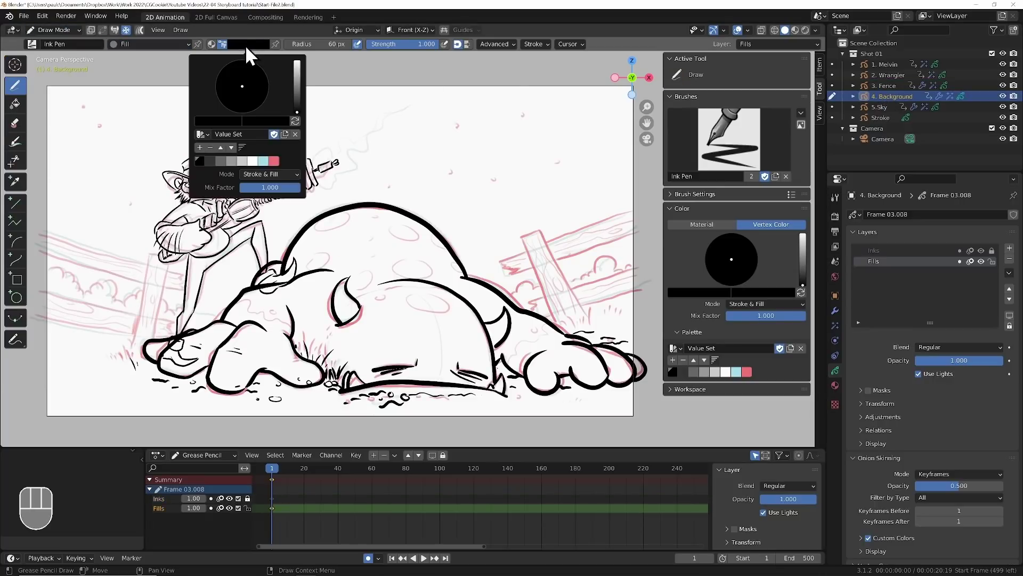
pyautogui.click(233, 161)
pyautogui.moveTo(44, 271)
pyautogui.mouseDown()
pyautogui.moveTo(130, 305)
pyautogui.moveTo(283, 324)
pyautogui.moveTo(552, 288)
pyautogui.moveTo(630, 257)
pyautogui.moveTo(36, 423)
pyautogui.mouseUp()
# Add a new material slot to the Sky holding an independent copy of the Fill material.
pyautogui.click(53, 29)
pyautogui.click(42, 39)
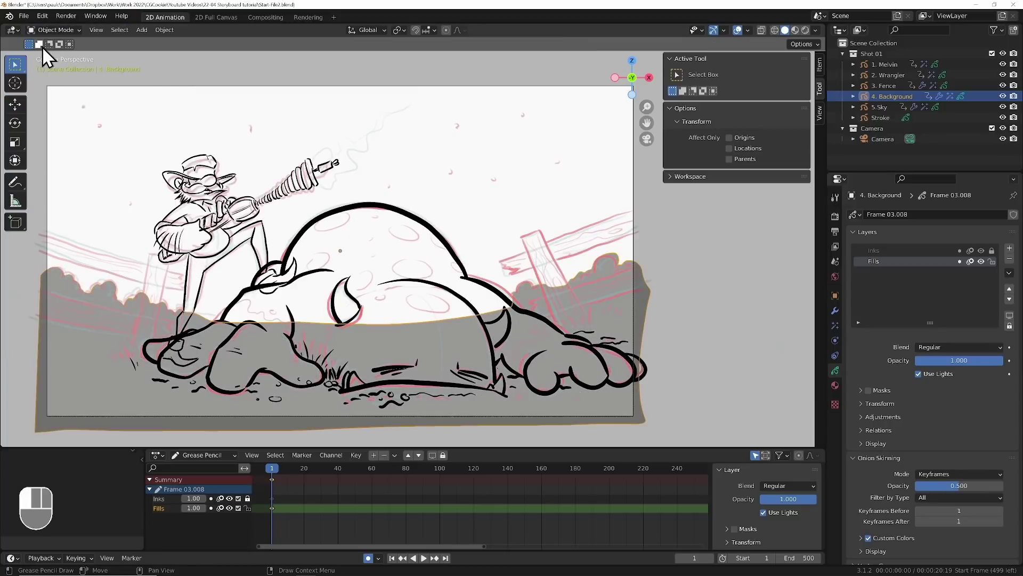
pyautogui.click(880, 107)
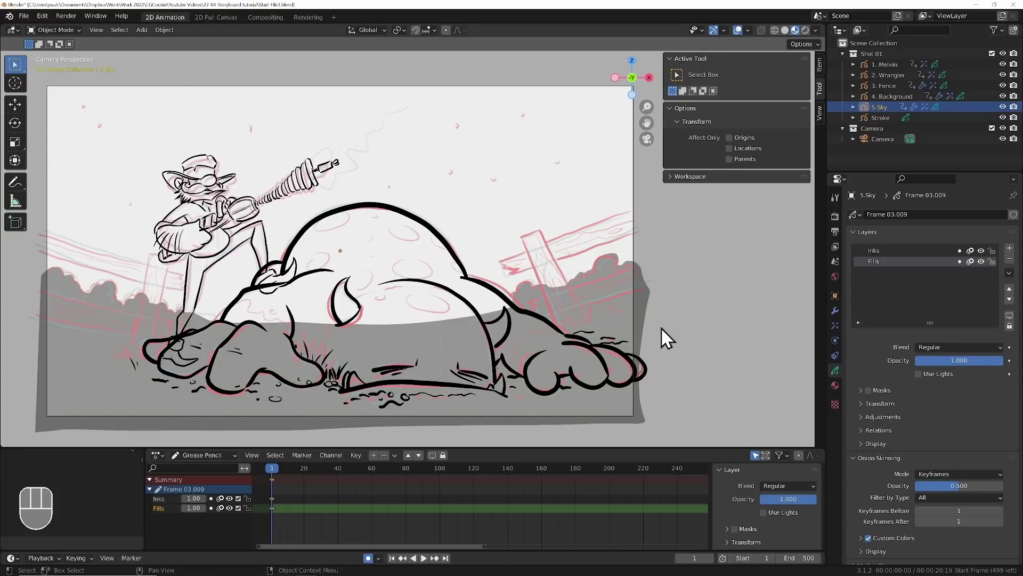
pyautogui.click(836, 385)
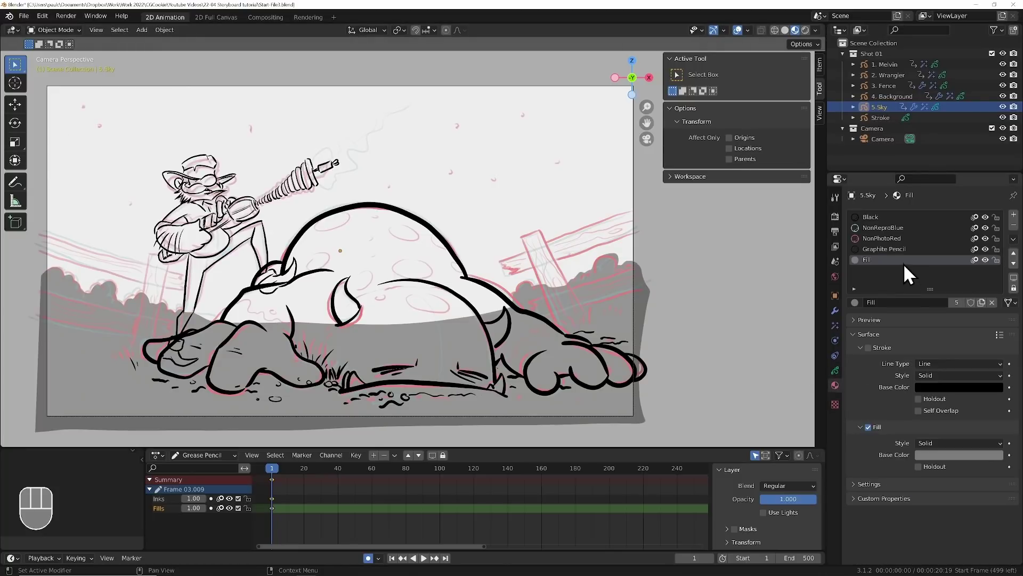
pyautogui.click(1014, 214)
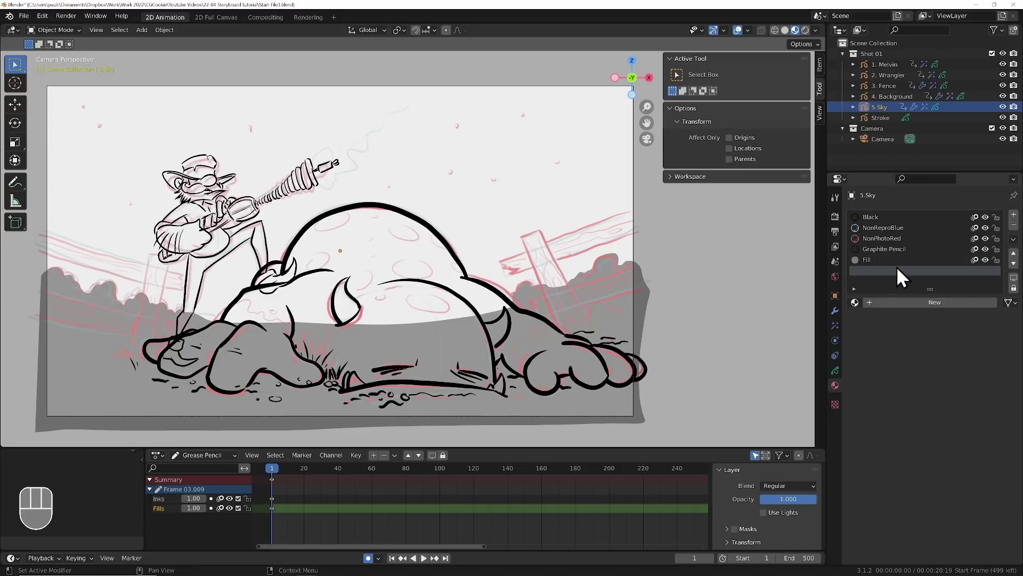
pyautogui.click(855, 301)
pyautogui.click(863, 335)
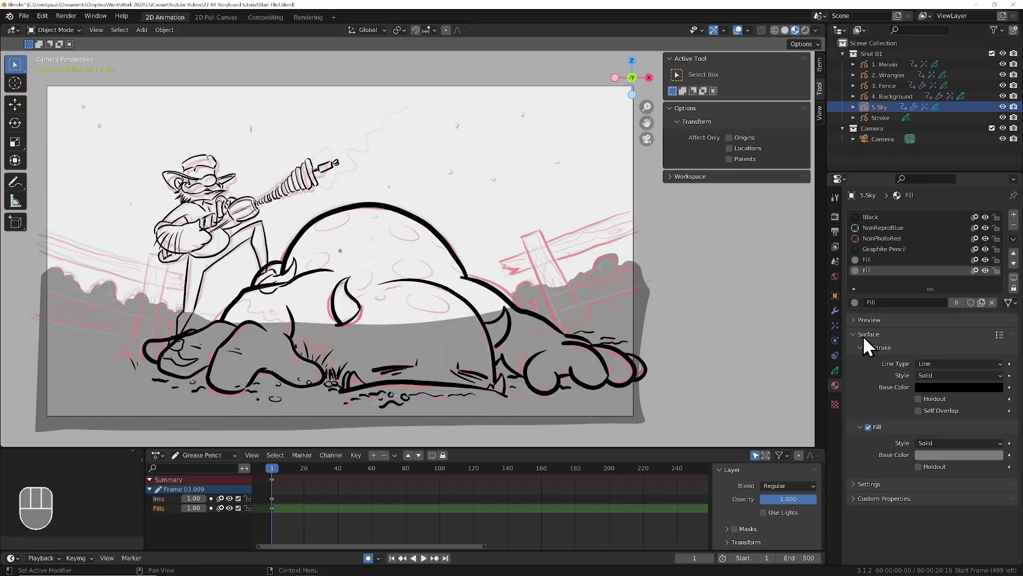
pyautogui.click(959, 302)
# Rename the copied material 'Gradient' and set its fill style to Gradient.
pyautogui.doubleClick(919, 302)
pyautogui.write('Gradient')
pyautogui.press('Return')
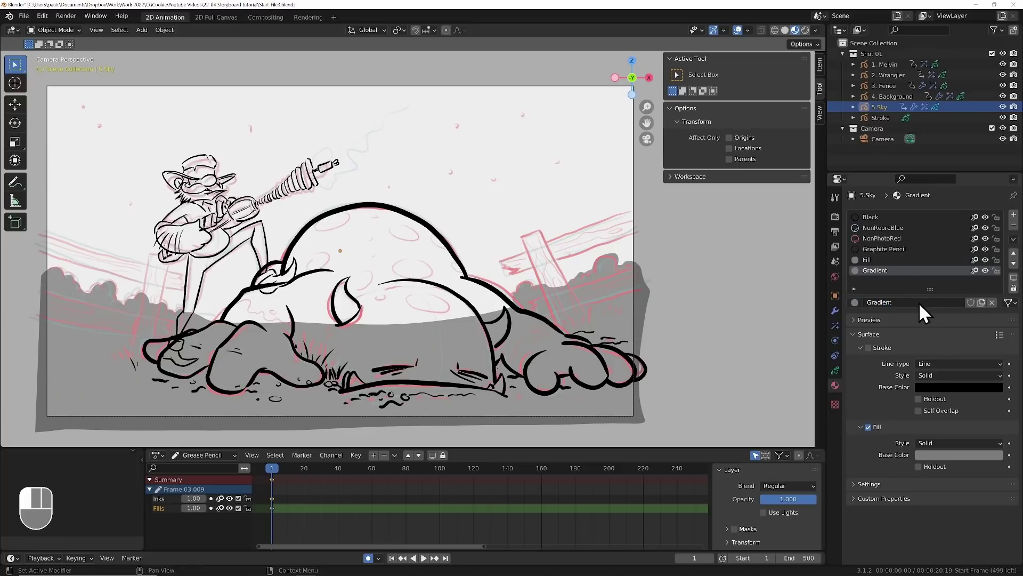
pyautogui.click(942, 443)
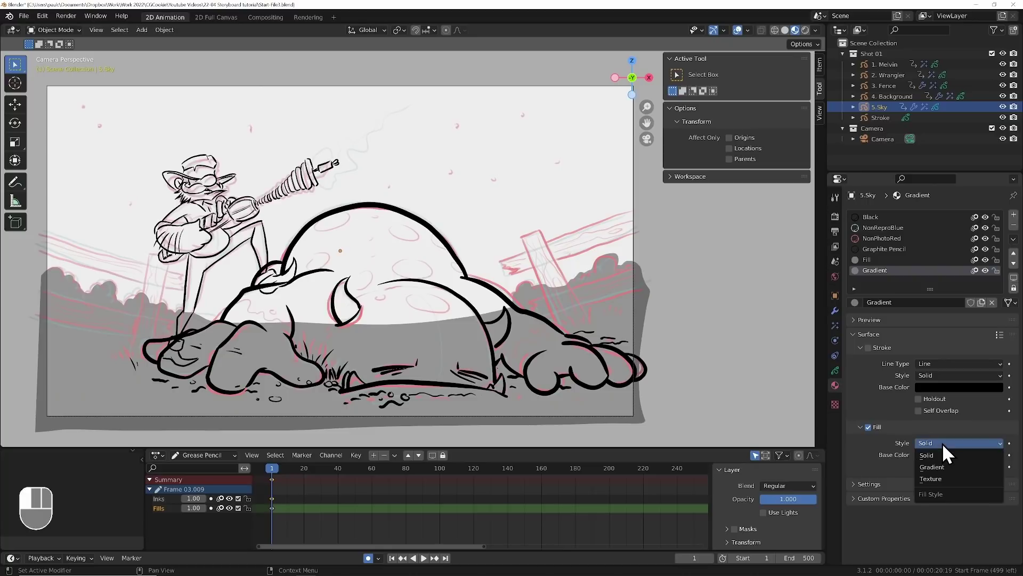
pyautogui.click(945, 465)
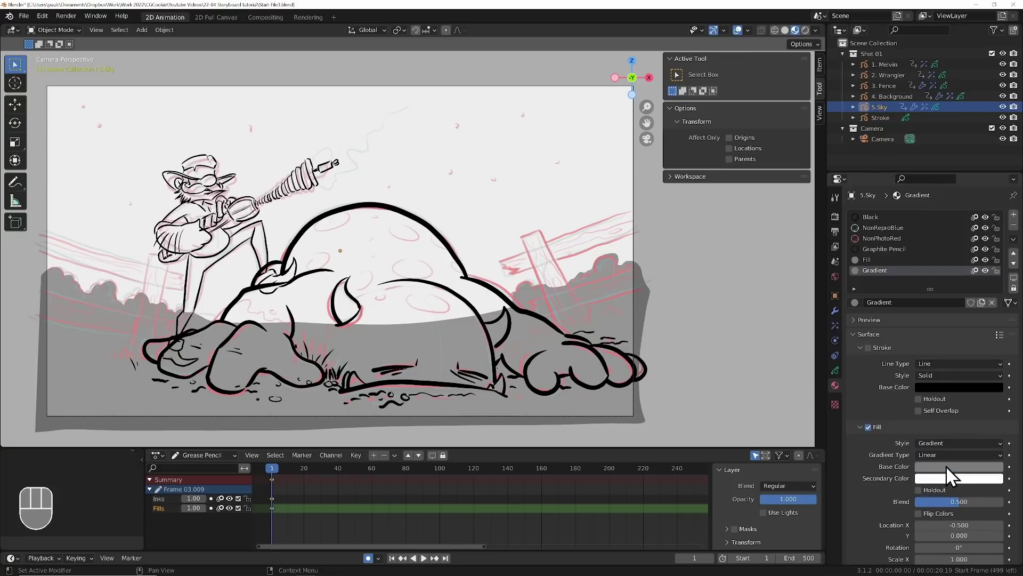
pyautogui.hotkey('ctrl', 'Tab')
# Draw a gradient box covering the whole Sky canvas with the Box tool.
pyautogui.click(17, 279)
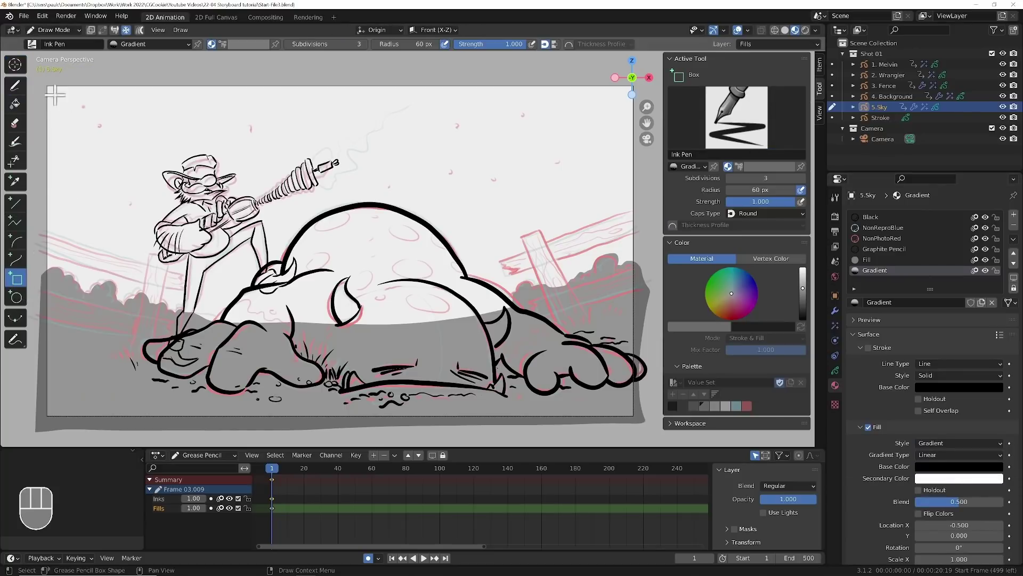
pyautogui.moveTo(37, 79)
pyautogui.mouseDown()
pyautogui.moveTo(59, 211)
pyautogui.moveTo(240, 391)
pyautogui.moveTo(636, 425)
pyautogui.mouseUp()
pyautogui.hotkey('ctrl', 'Tab')
# Set the gradient's fill rotation to 90° and shift its Location X, then check through the camera.
pyautogui.scroll(-2, 866, 498)
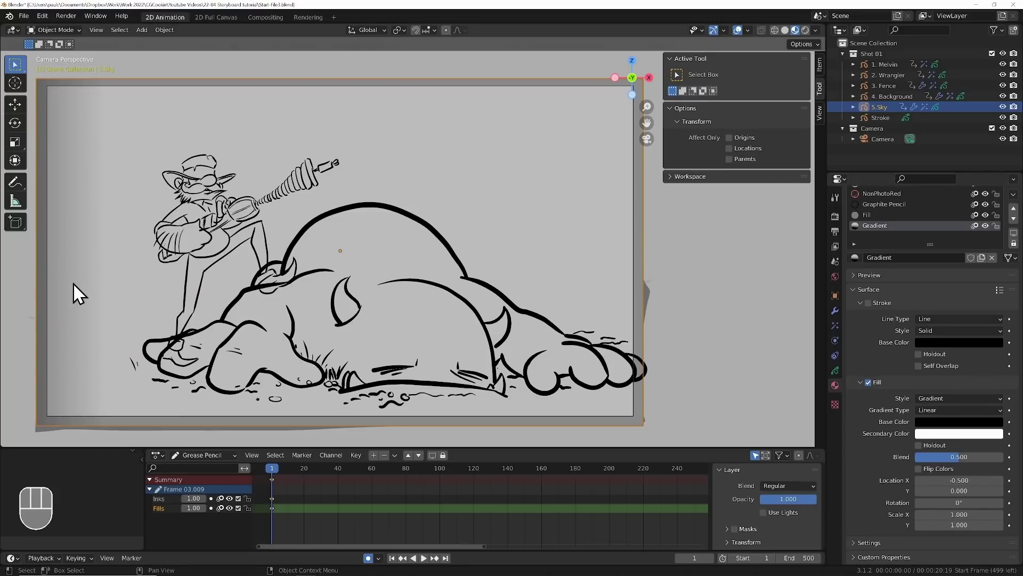
pyautogui.click(953, 501)
pyautogui.write('9')
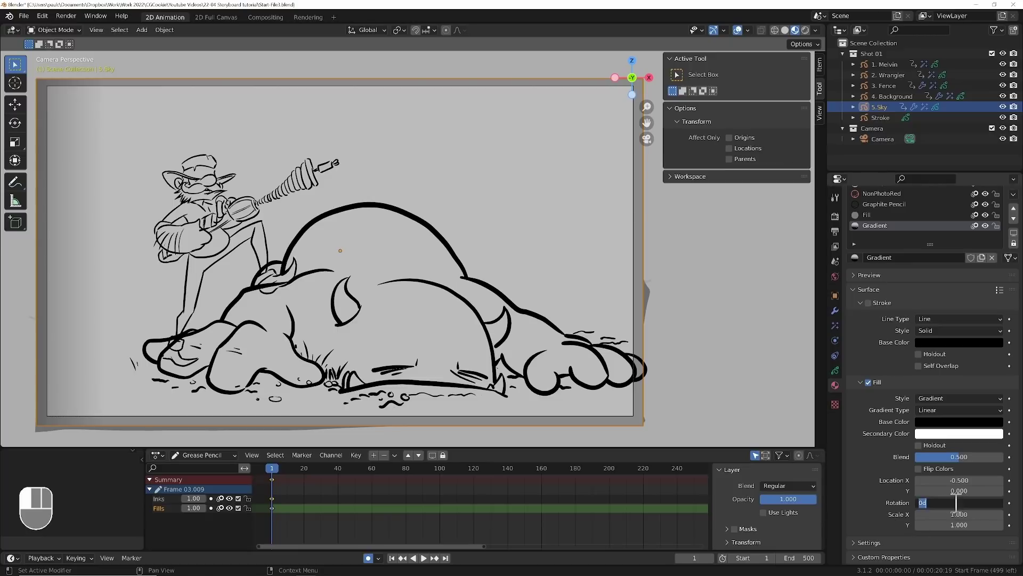
pyautogui.write('0')
pyautogui.press('Return')
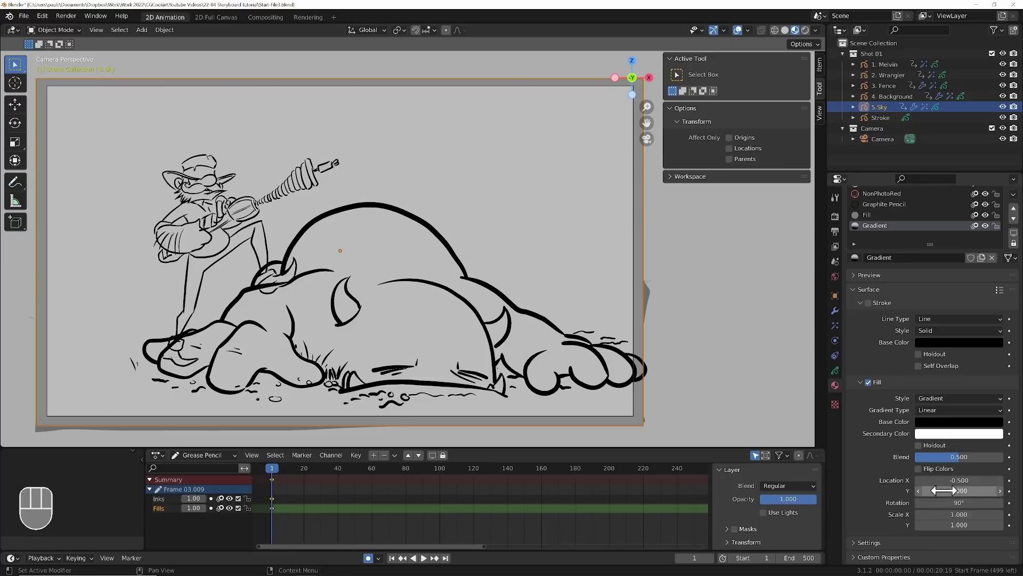
pyautogui.moveTo(954, 482); pyautogui.dragTo(953, 514)
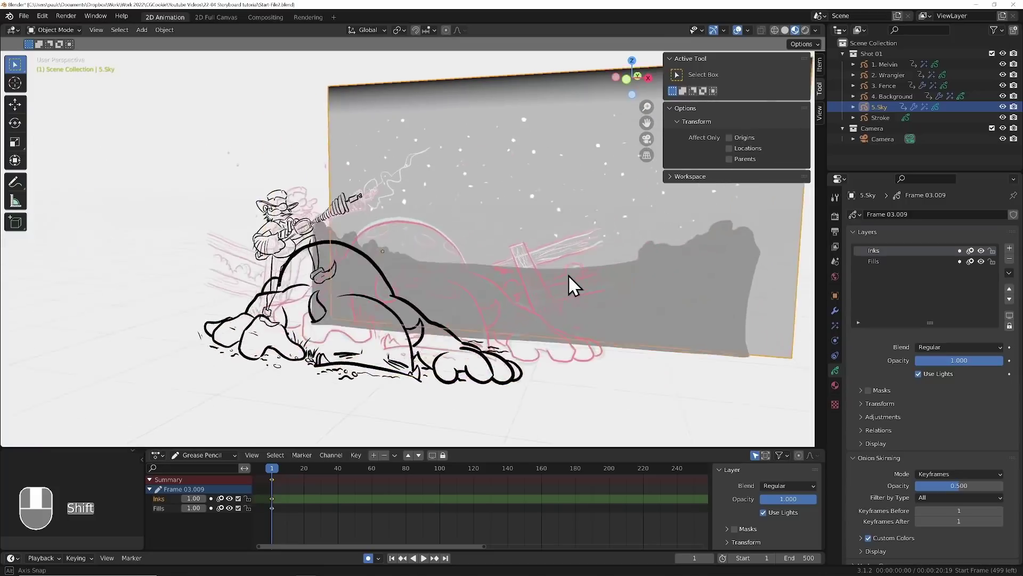
pyautogui.moveTo(568, 274); pyautogui.dragTo(612, 290, button='middle')
pyautogui.press('KP_0')
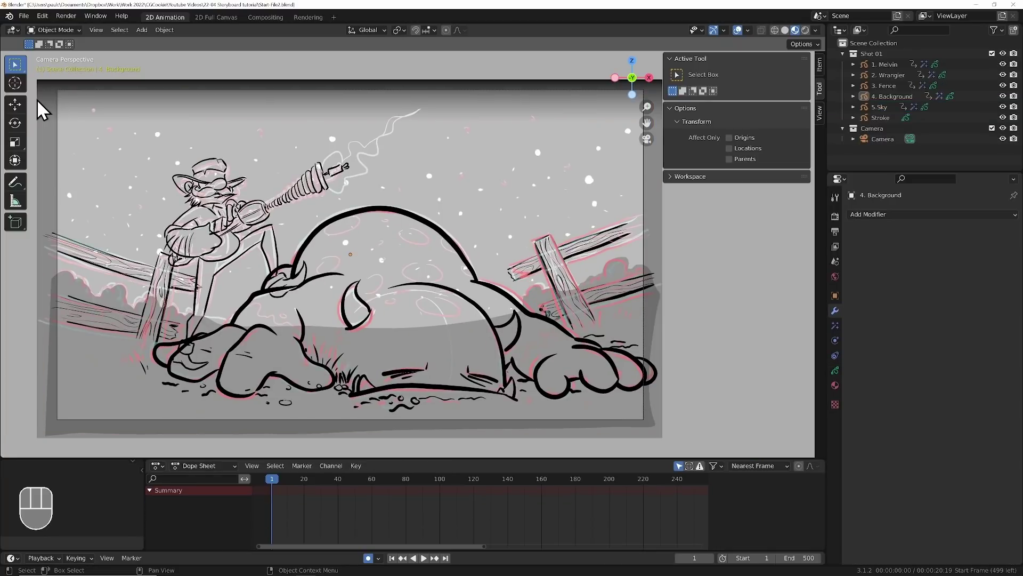
# Split off a left viewport, hide the red sketch layer and move to frame 144.
pyautogui.moveTo(4, 25); pyautogui.dragTo(384, 87)
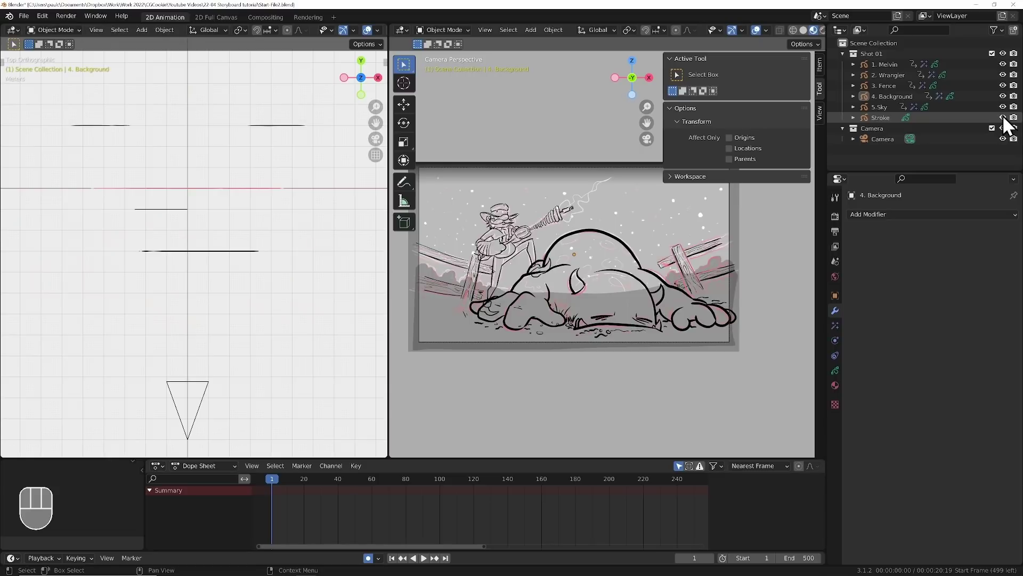
pyautogui.click(1004, 117)
pyautogui.press('space')
pyautogui.moveTo(388, 479); pyautogui.dragTo(516, 479)
# Keyframe the camera's location and rotation at frame 144.
pyautogui.click(206, 406)
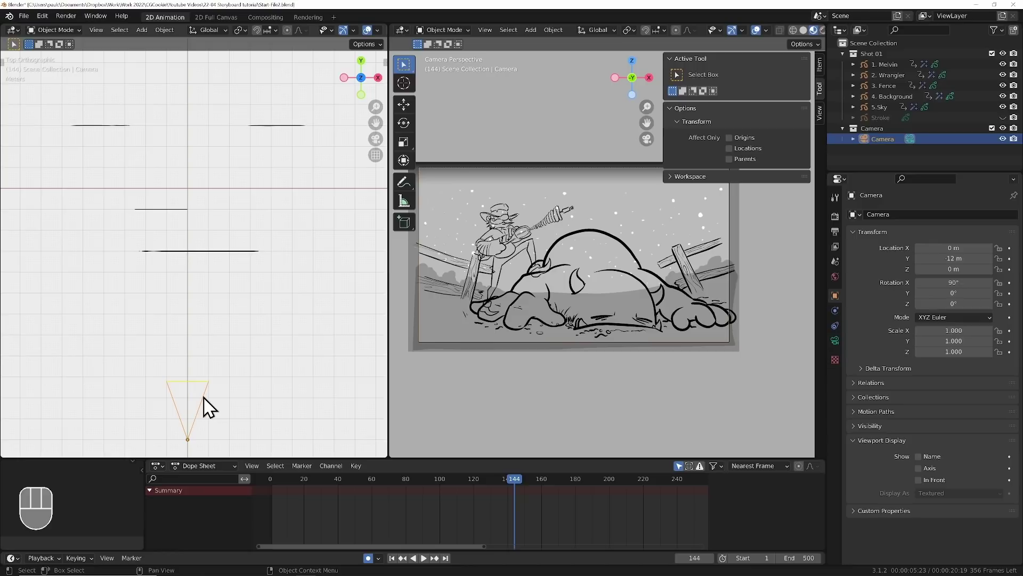
pyautogui.scroll(1, 577, 310)
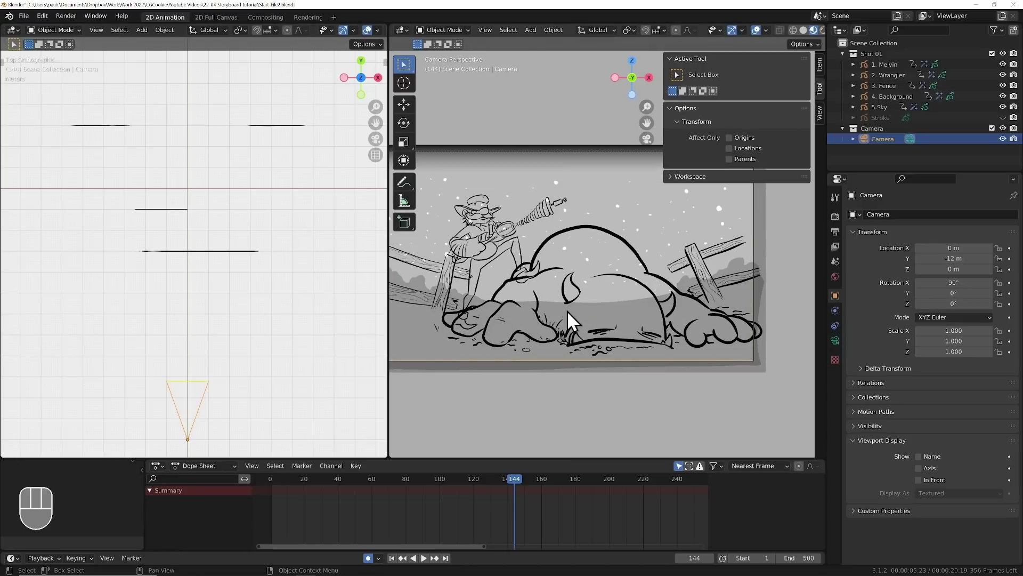
pyautogui.scroll(2, 579, 311)
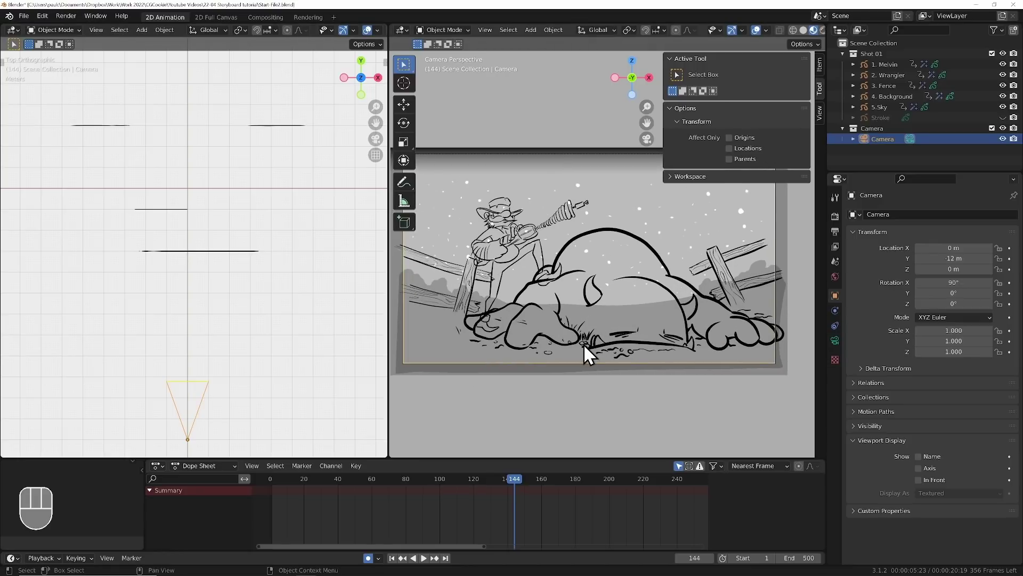
pyautogui.press('i')
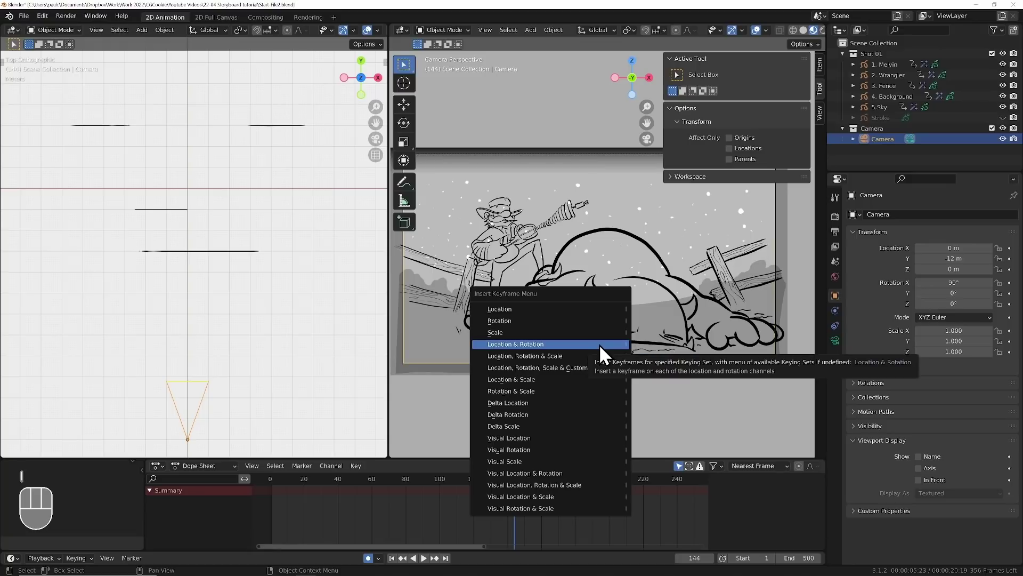
pyautogui.click(570, 343)
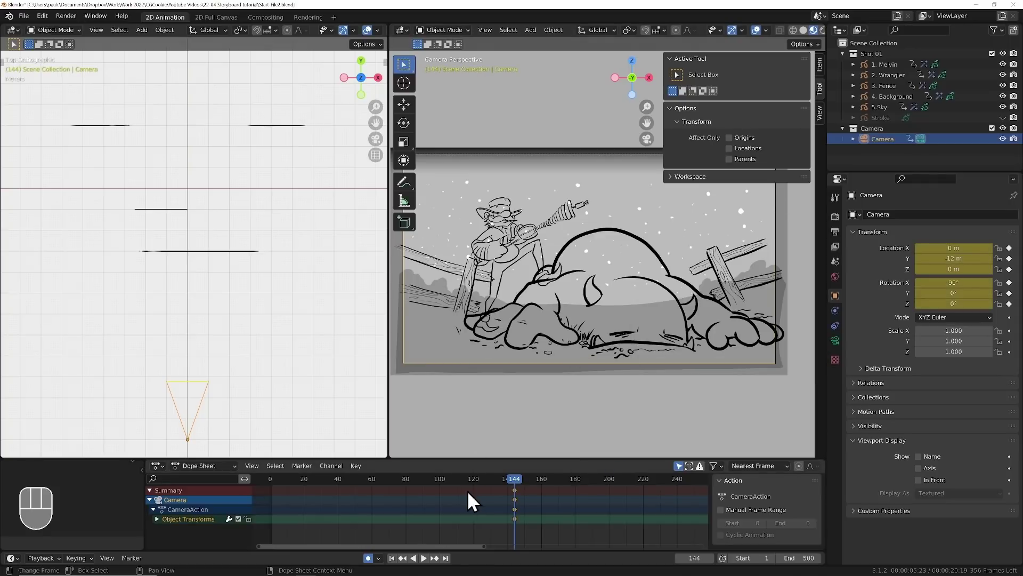
# On the first frame, reposition and tilt the camera around its local Z, then key location and rotation.
pyautogui.hotkey('shift', 'Left')
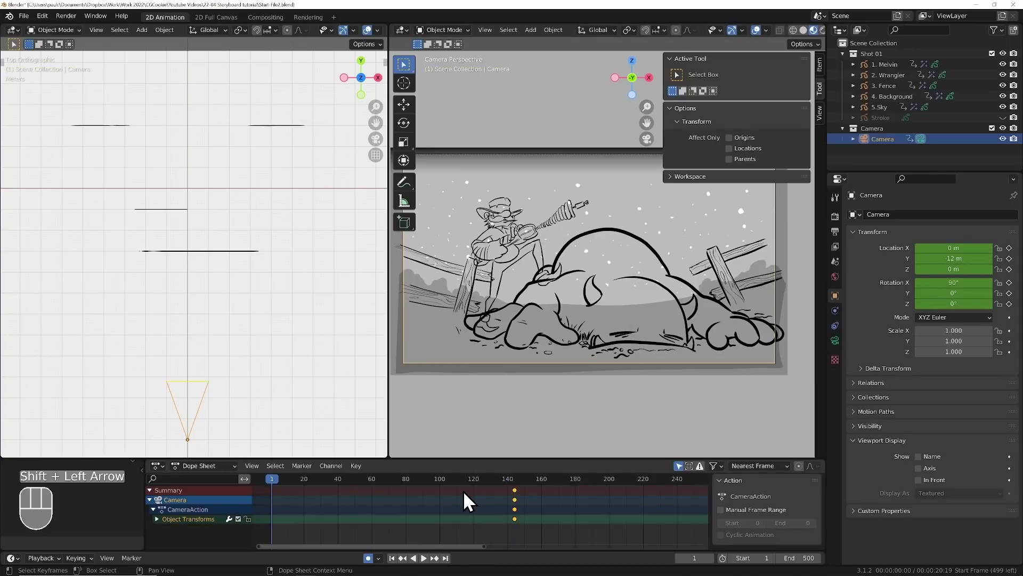
pyautogui.press('g')
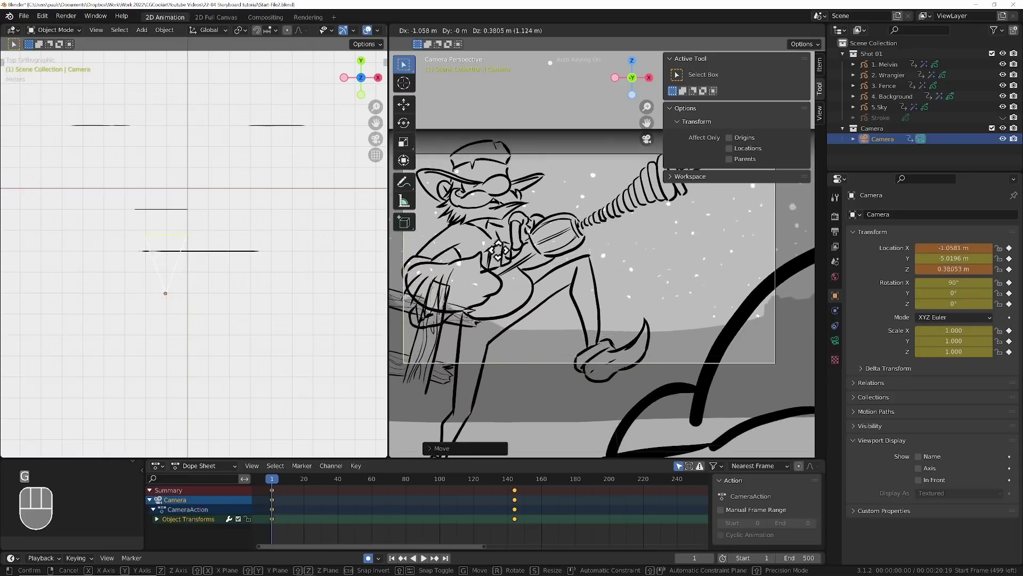
pyautogui.click(683, 262)
pyautogui.click(684, 262)
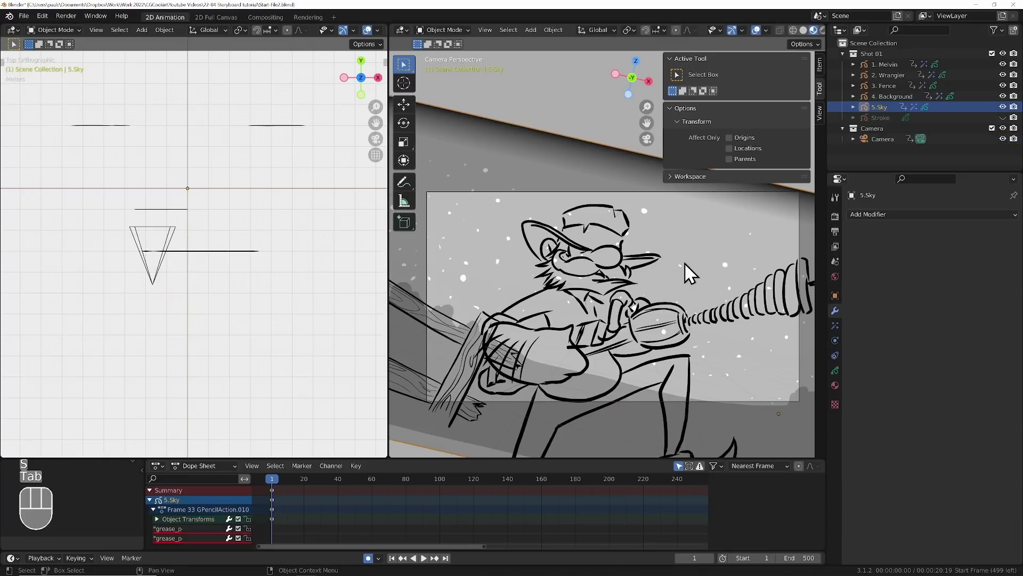
pyautogui.click(626, 191)
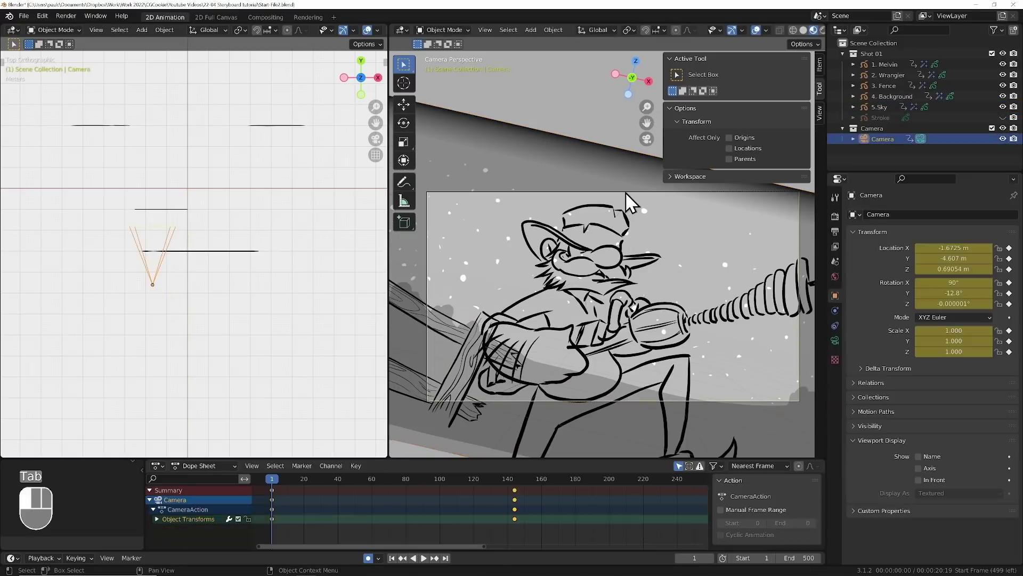
pyautogui.press('r')
pyautogui.press('z')
pyautogui.press('z')
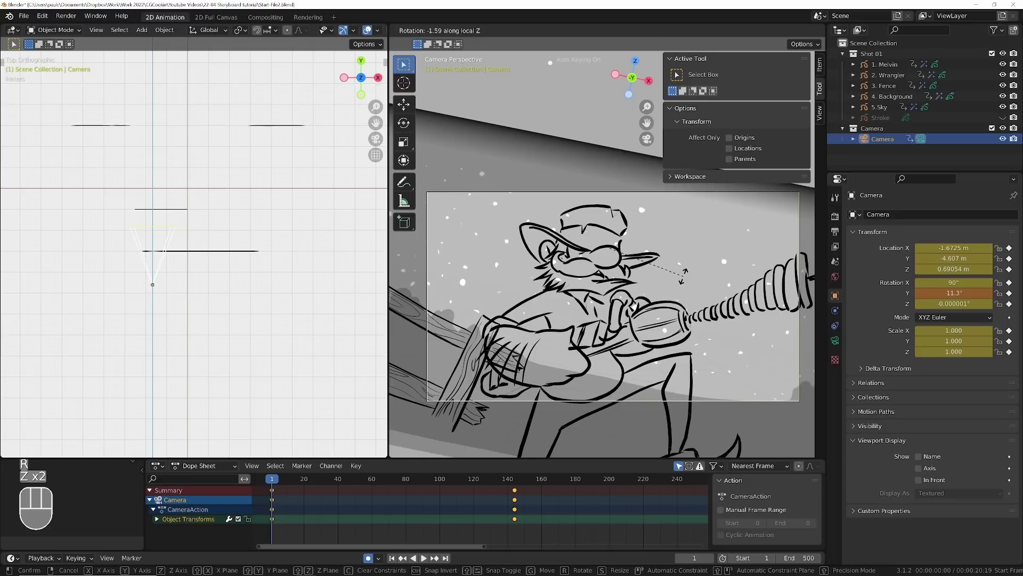
pyautogui.click(683, 277)
pyautogui.press('i')
pyautogui.click(684, 277)
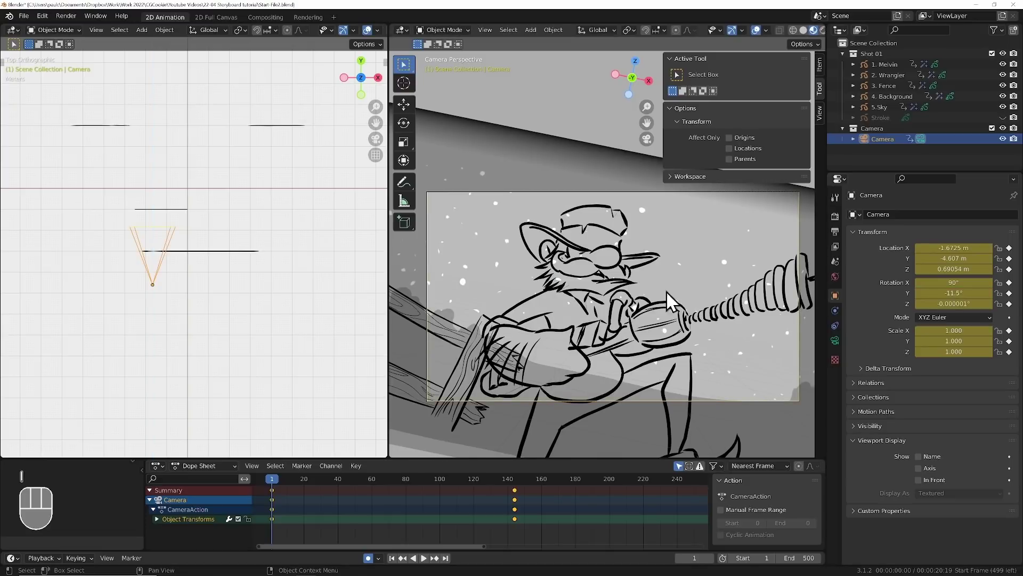
# Preview the camera move by playing and scrubbing the timeline.
pyautogui.press('space')
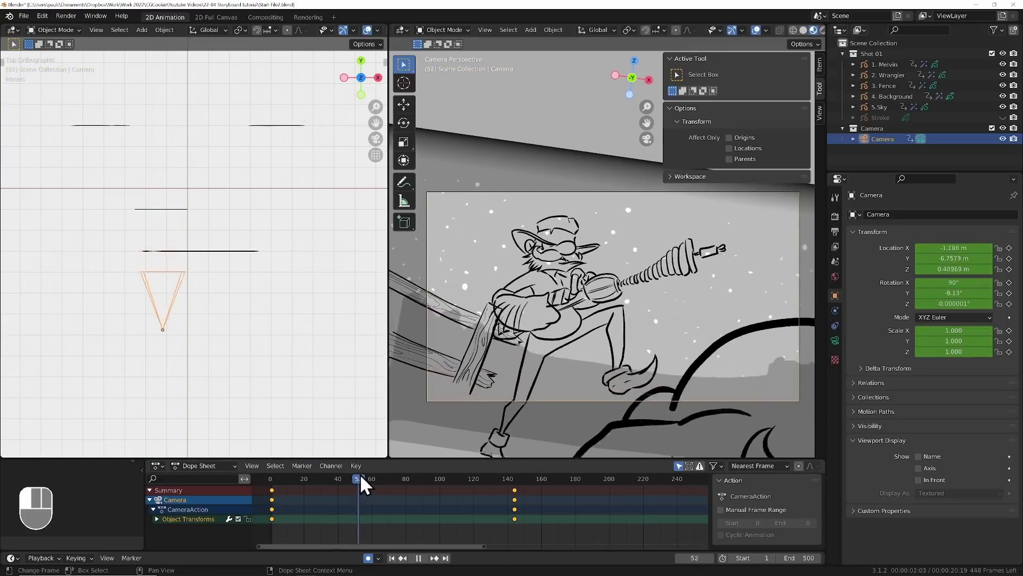
pyautogui.moveTo(363, 474); pyautogui.dragTo(484, 469)
pyautogui.press('space')
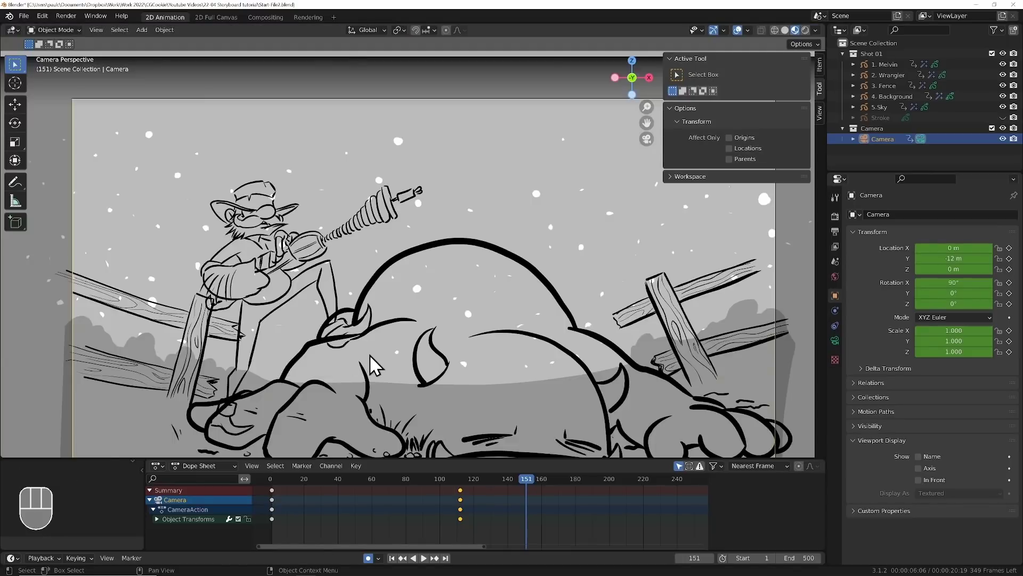
# In front view, select the buffalo drawing and exclude the Camera collection.
pyautogui.scroll(-3, 373, 365)
pyautogui.press('KP_1')
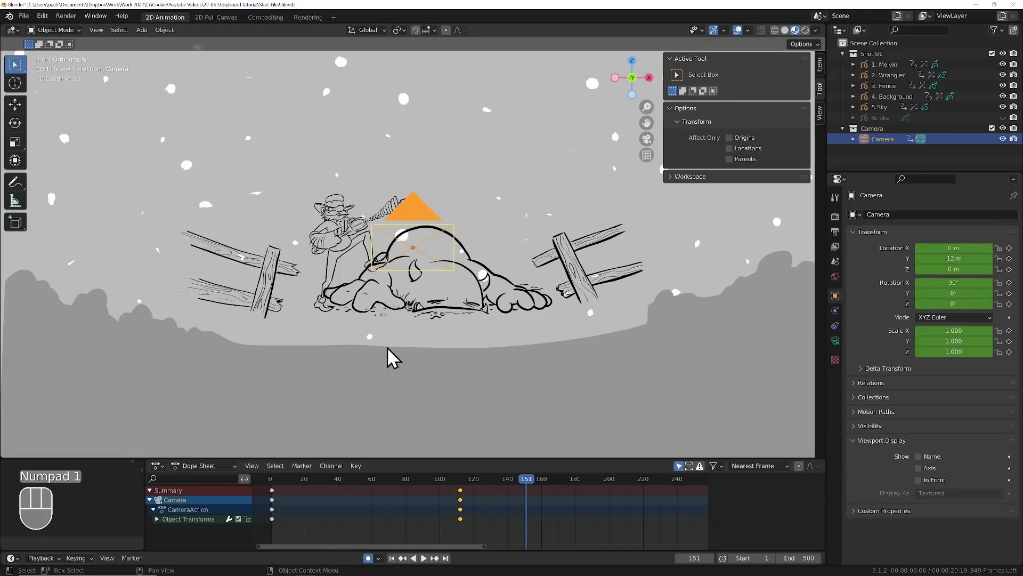
pyautogui.click(463, 306)
pyautogui.click(992, 128)
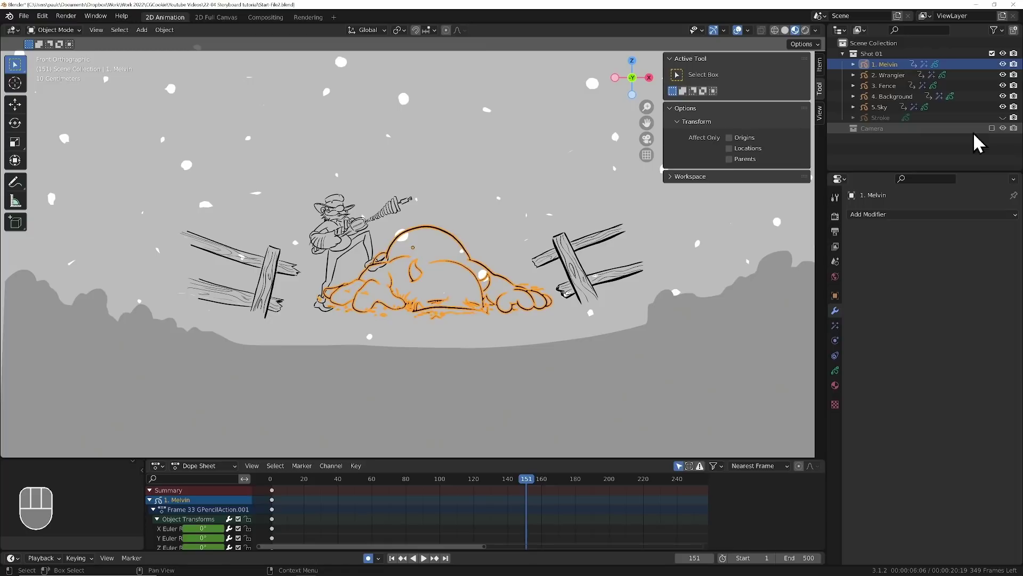
pyautogui.scroll(2, 426, 290)
pyautogui.click(835, 370)
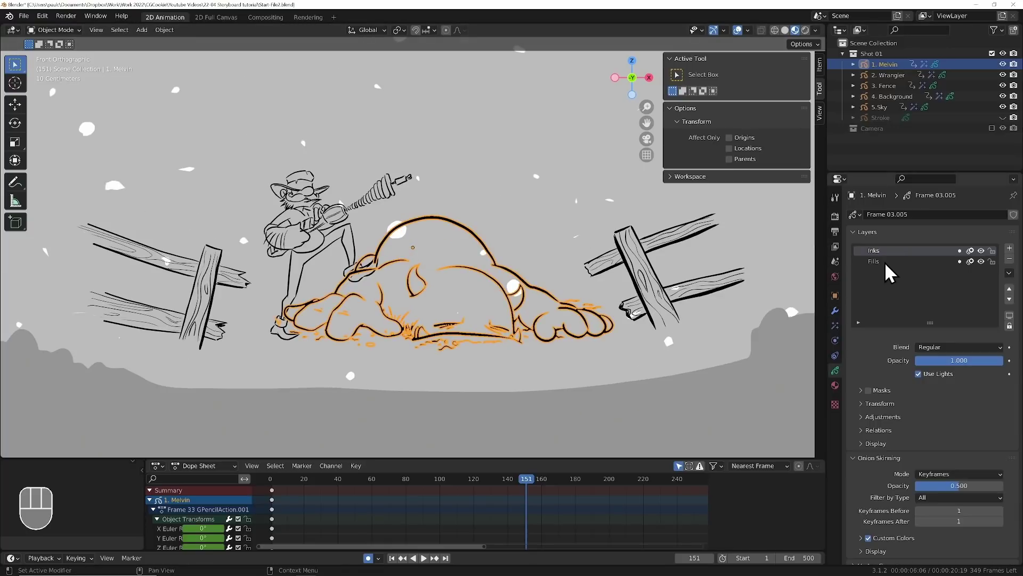
# Enter Draw Mode on the buffalo with light grey paint targeting the Fills layer at frame 1.
pyautogui.click(56, 30)
pyautogui.click(62, 65)
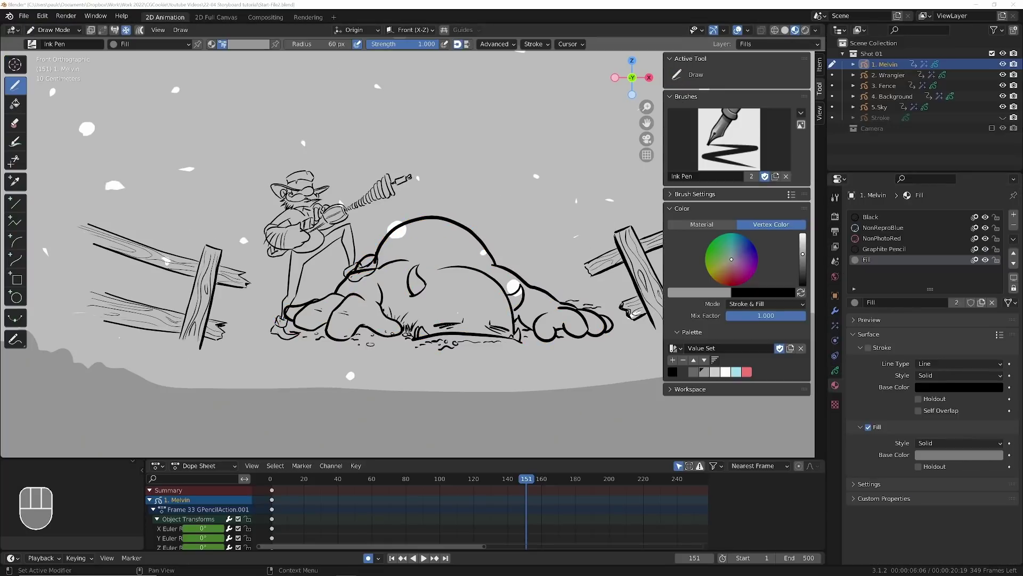
pyautogui.click(117, 45)
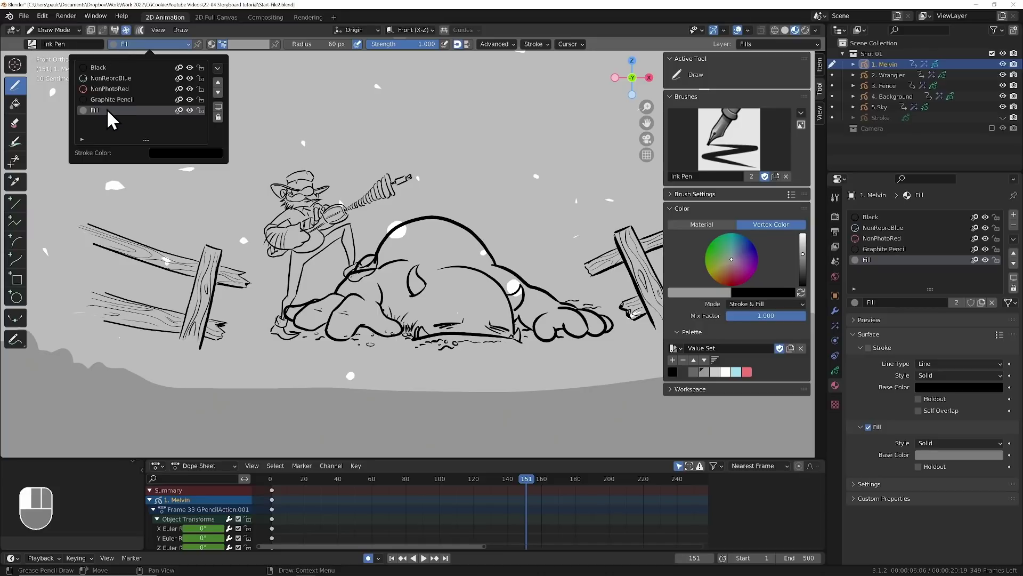
pyautogui.click(244, 46)
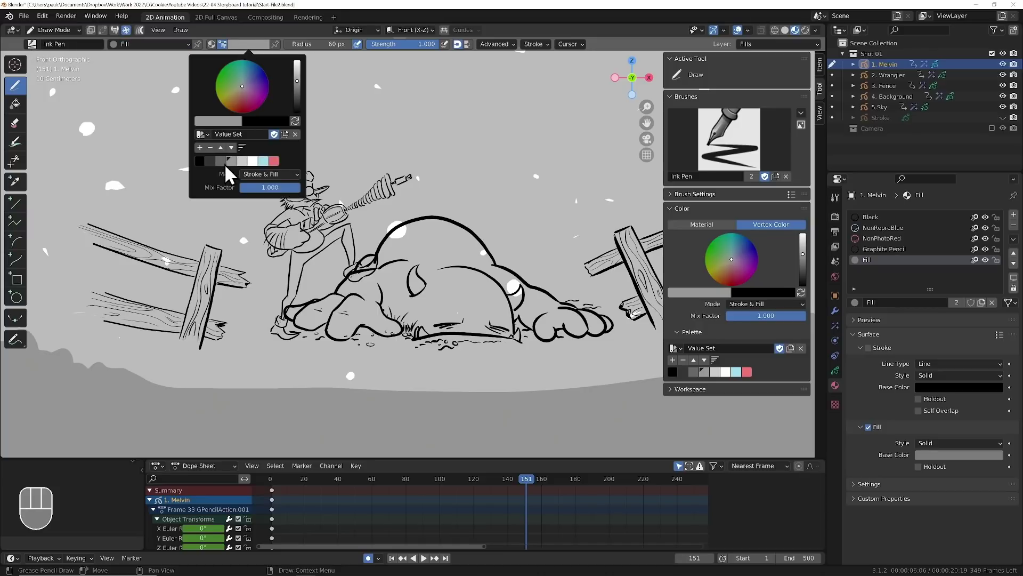
pyautogui.click(240, 162)
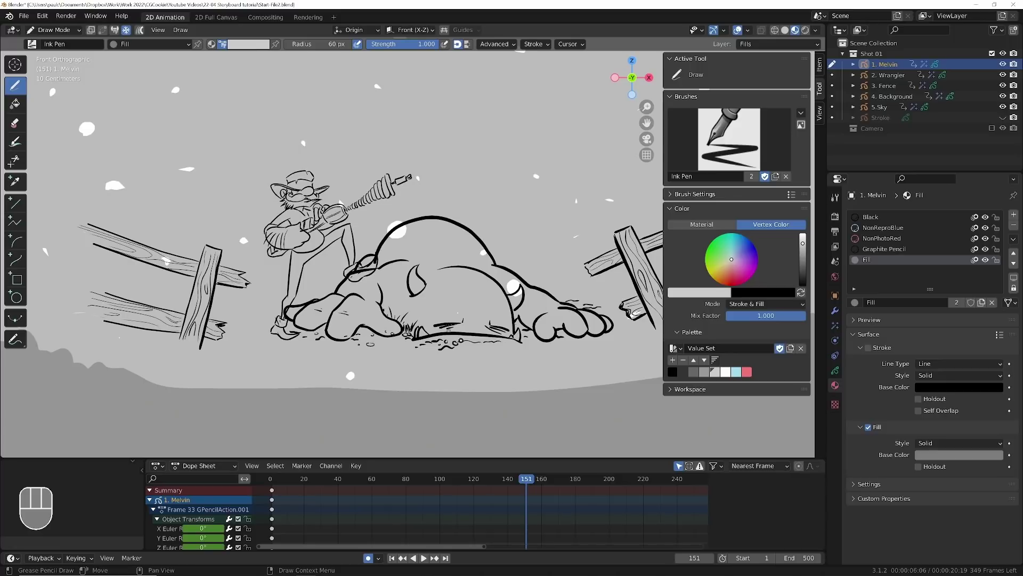
pyautogui.scroll(2, 341, 240)
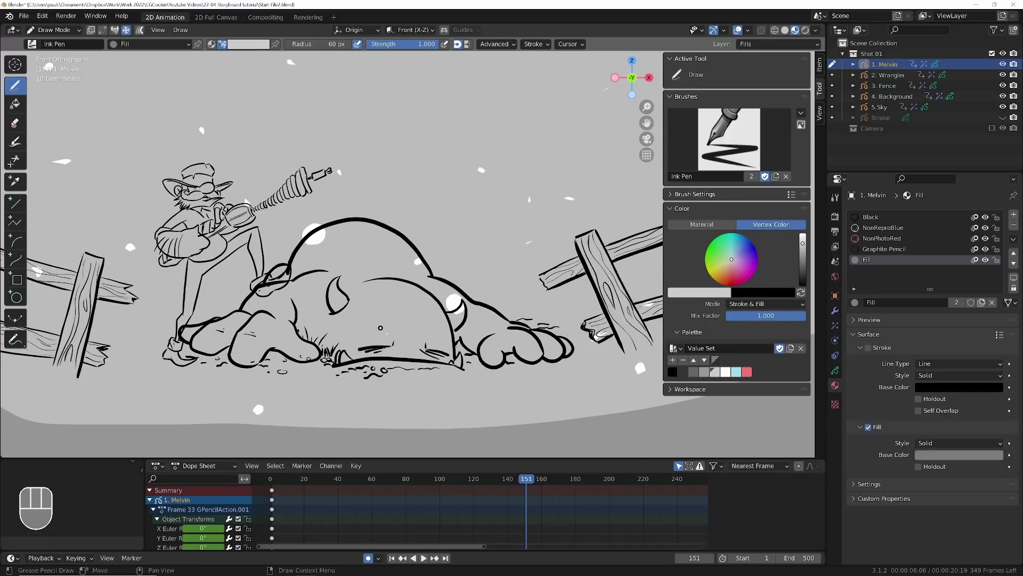
pyautogui.click(835, 371)
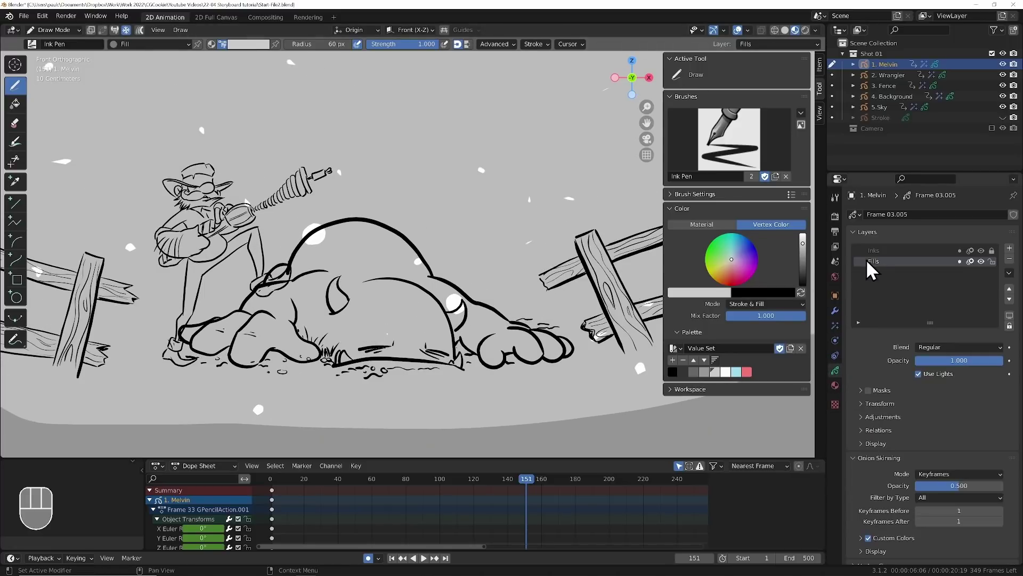
pyautogui.hotkey('shift', 'Left')
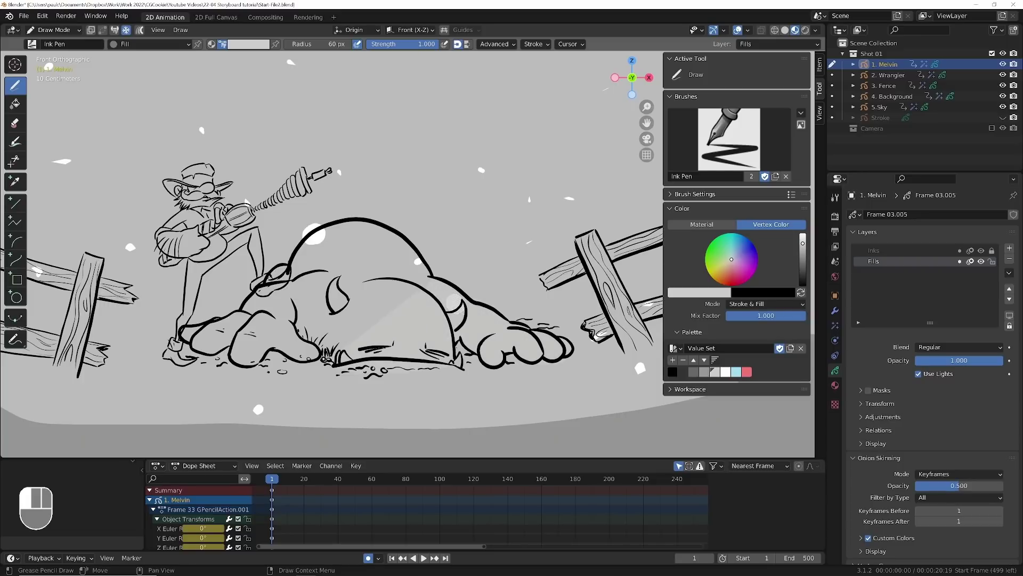
# Paint black spots on the buffalo's back and dark fills on its front and back legs.
pyautogui.rightClick(251, 128)
pyautogui.click(239, 173)
pyautogui.moveTo(385, 285)
pyautogui.mouseDown()
pyautogui.moveTo(411, 290)
pyautogui.moveTo(419, 265)
pyautogui.mouseUp()
pyautogui.moveTo(335, 224); pyautogui.dragTo(368, 233)
pyautogui.moveTo(255, 293)
pyautogui.mouseDown()
pyautogui.moveTo(303, 359)
pyautogui.moveTo(245, 364)
pyautogui.moveTo(192, 331)
pyautogui.mouseUp()
pyautogui.moveTo(569, 341)
pyautogui.mouseDown()
pyautogui.moveTo(487, 341)
pyautogui.moveTo(560, 346)
pyautogui.mouseUp()
# Fill both of the buffalo's horns white and check the result through the camera.
pyautogui.rightClick(263, 72)
pyautogui.click(271, 184)
pyautogui.moveTo(333, 283); pyautogui.dragTo(340, 305)
pyautogui.moveTo(451, 305); pyautogui.dragTo(462, 326)
pyautogui.press('KP_0')
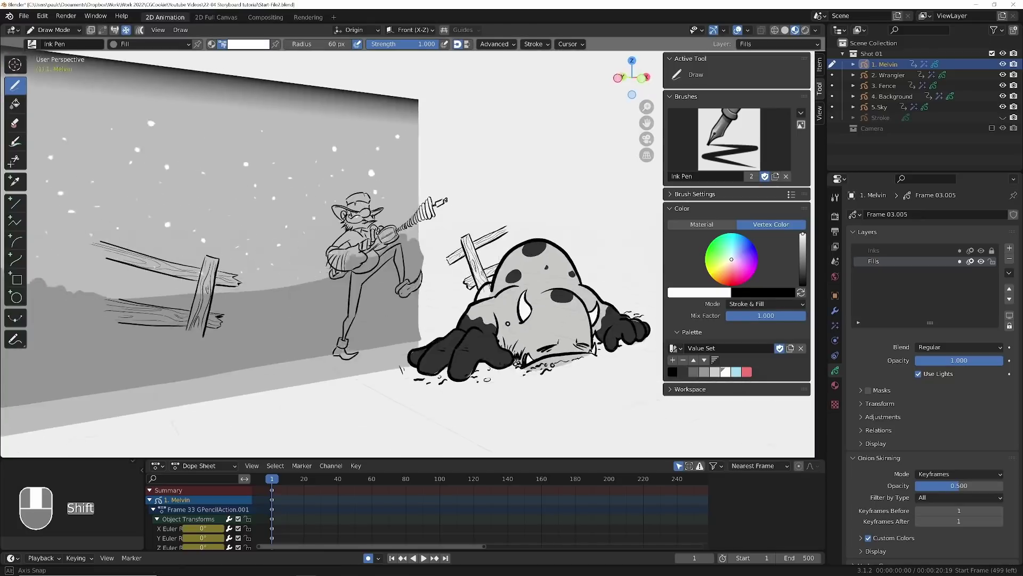
pyautogui.press('KP_0')
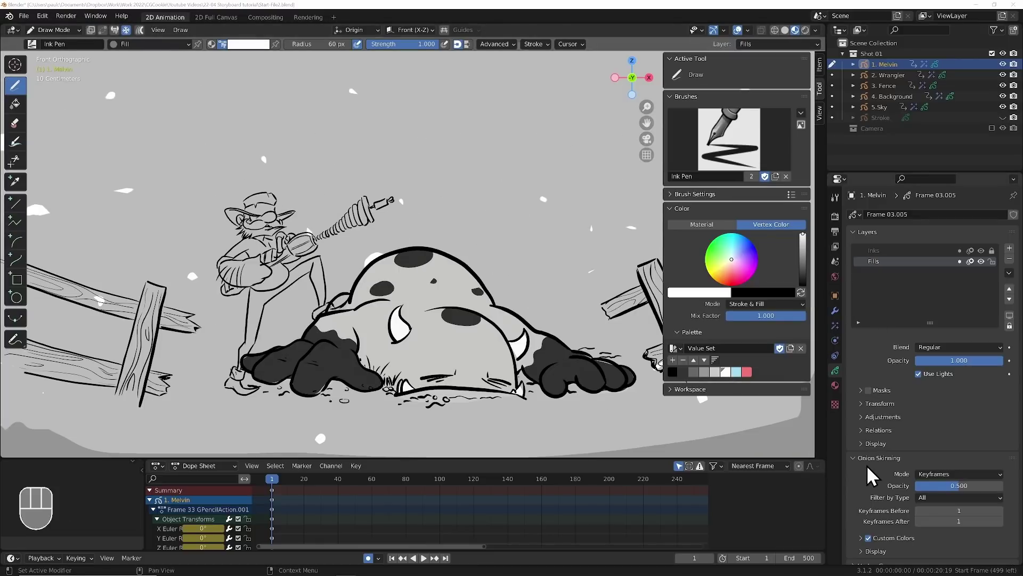
# Set Melvin's stroke depth order to 3D Location in the Strokes settings.
pyautogui.click(858, 458)
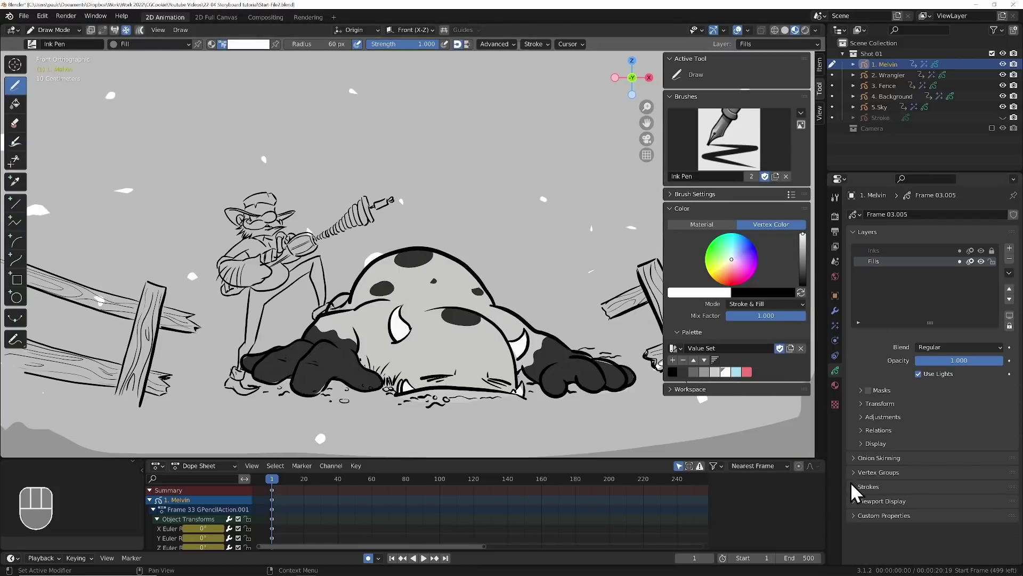
pyautogui.click(852, 486)
pyautogui.scroll(-1, 858, 511)
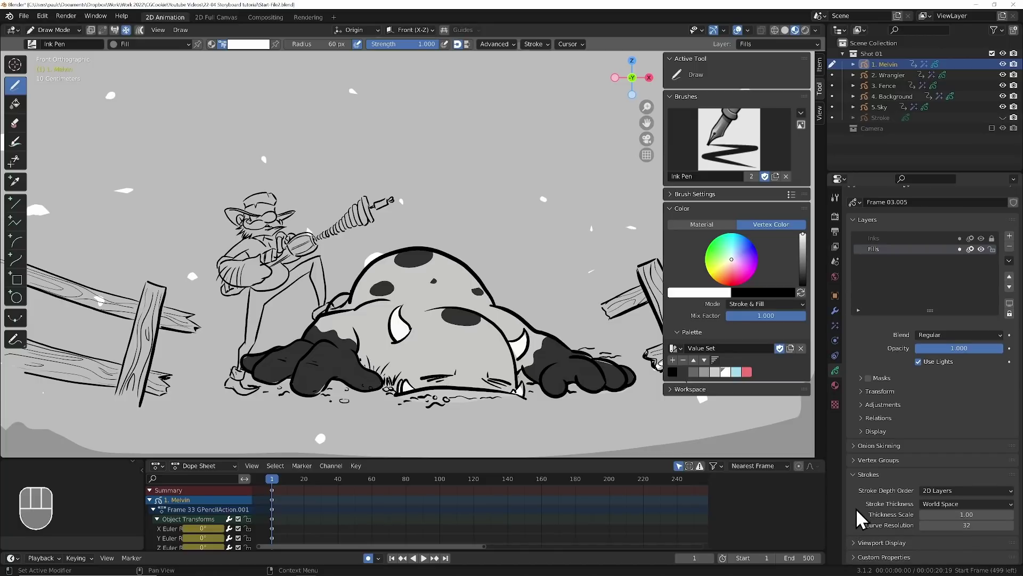
pyautogui.click(959, 491)
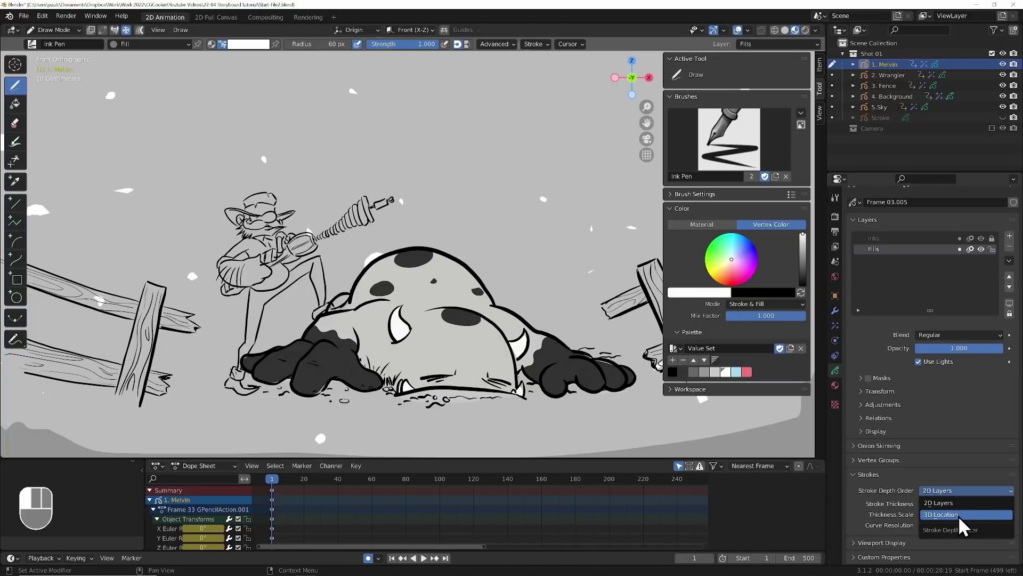
pyautogui.click(959, 515)
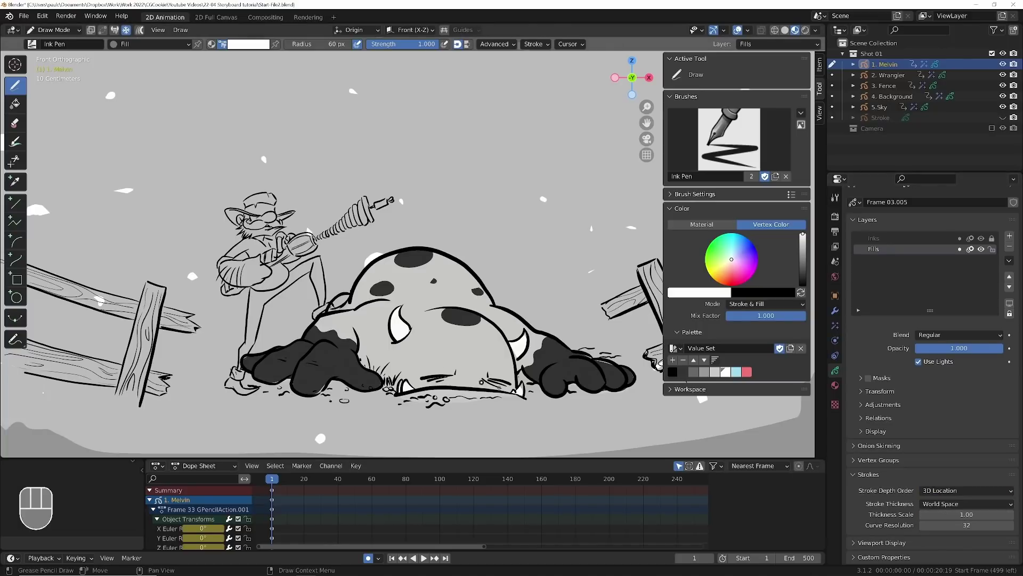
pyautogui.click(53, 30)
pyautogui.click(53, 38)
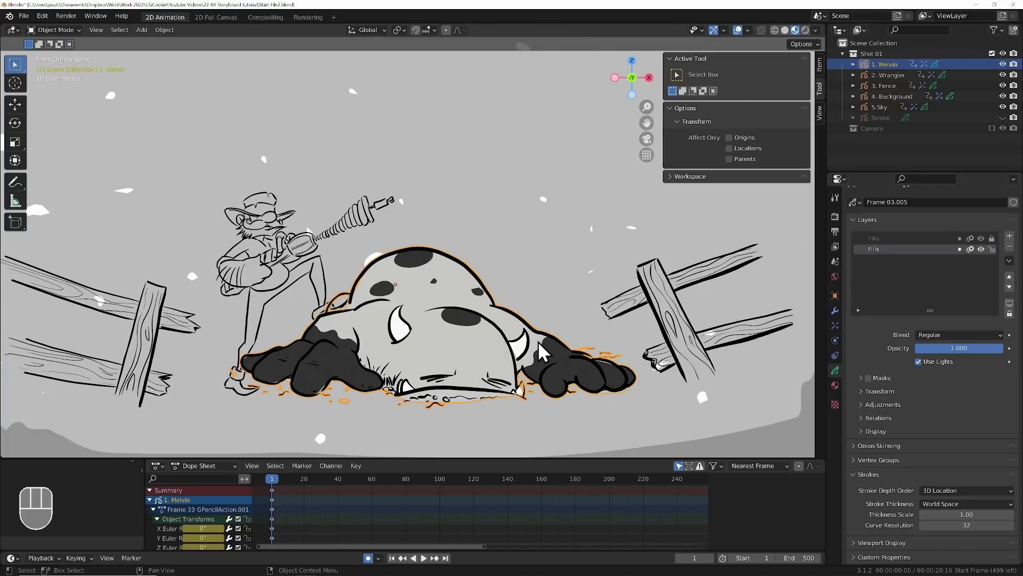
# Move all of the drawing's points along Y to shift the fills in depth.
pyautogui.moveTo(558, 346); pyautogui.dragTo(480, 258, button='middle')
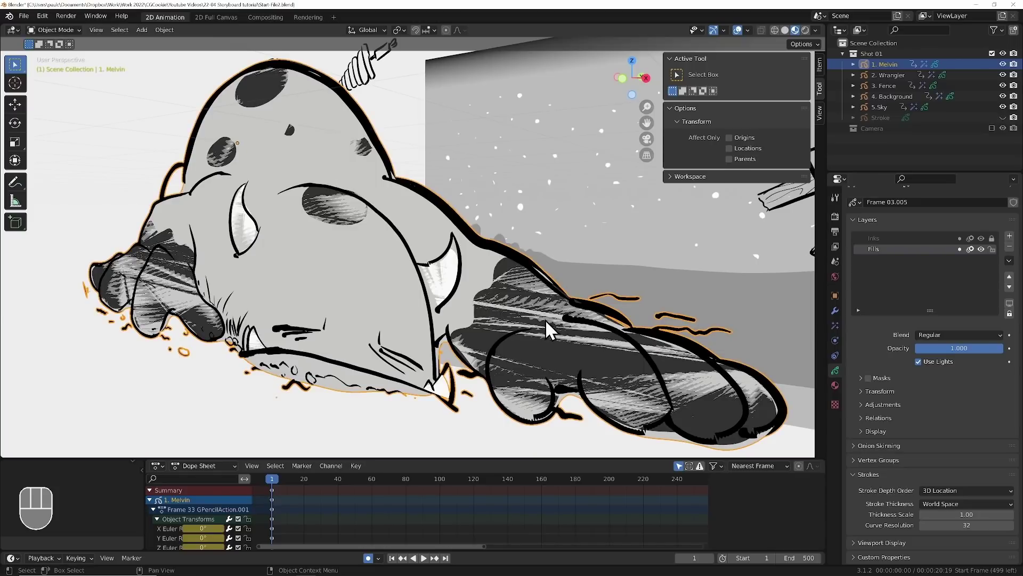
pyautogui.press('Tab')
pyautogui.press('a')
pyautogui.press('g')
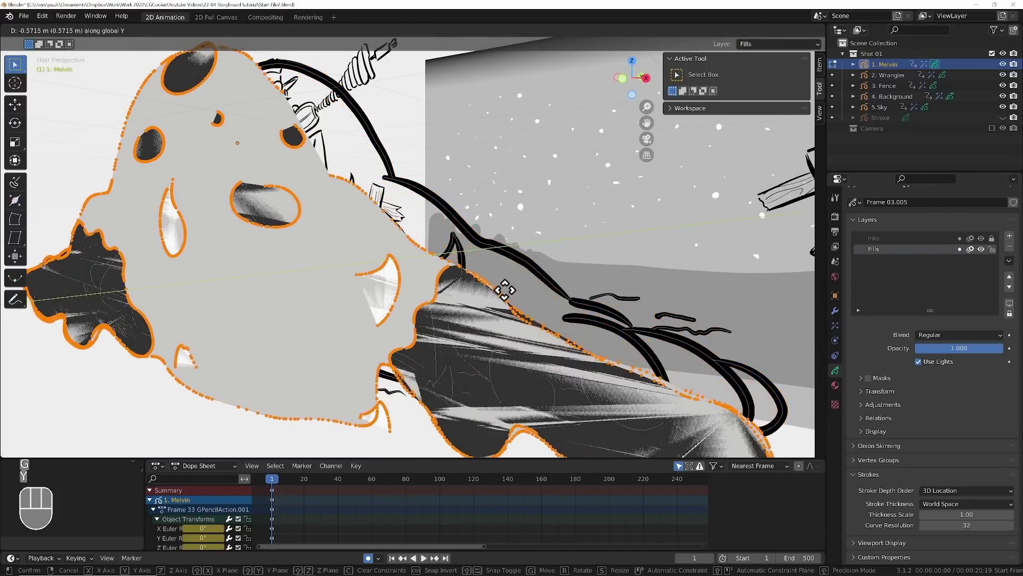
pyautogui.press('y')
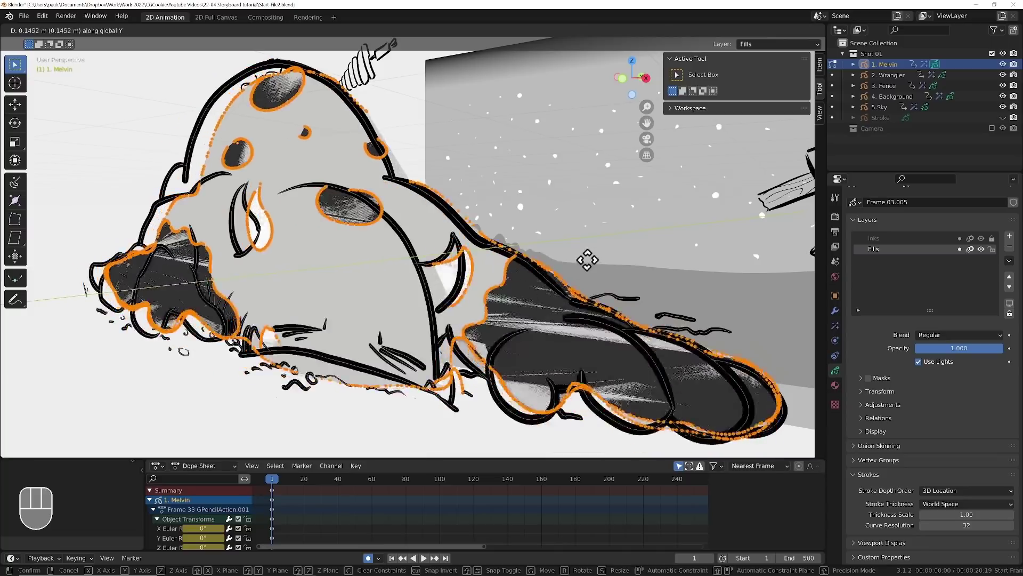
pyautogui.click(541, 279)
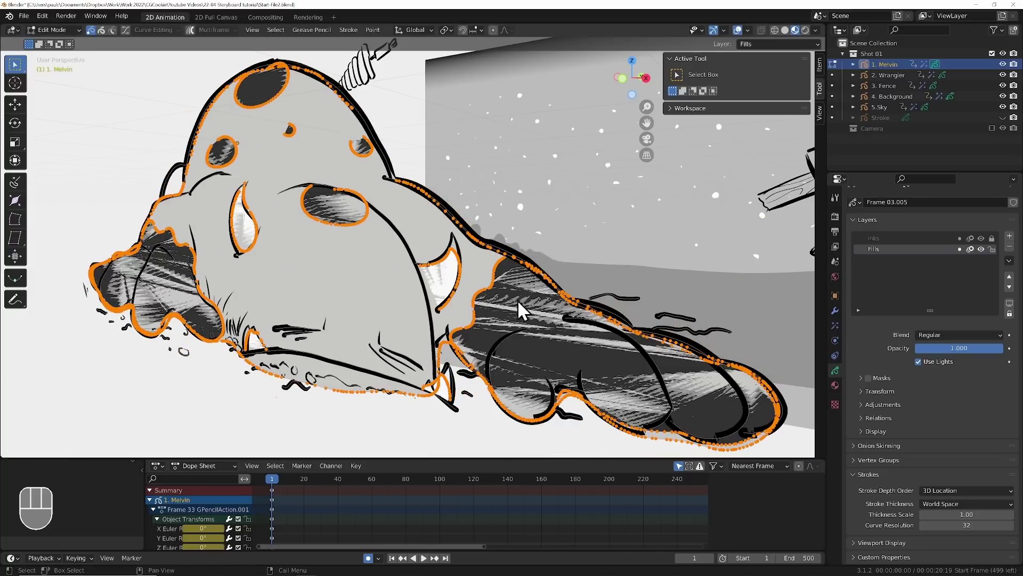
pyautogui.press('Tab')
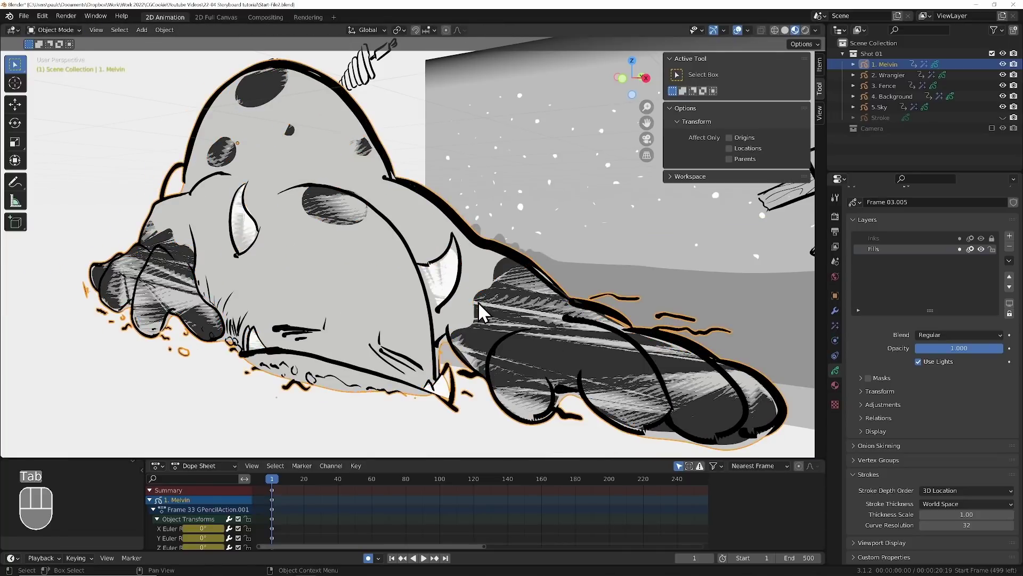
pyautogui.keyDown('shift'); pyautogui.moveTo(320, 279); pyautogui.dragTo(398, 295, button='middle'); pyautogui.keyUp('shift')
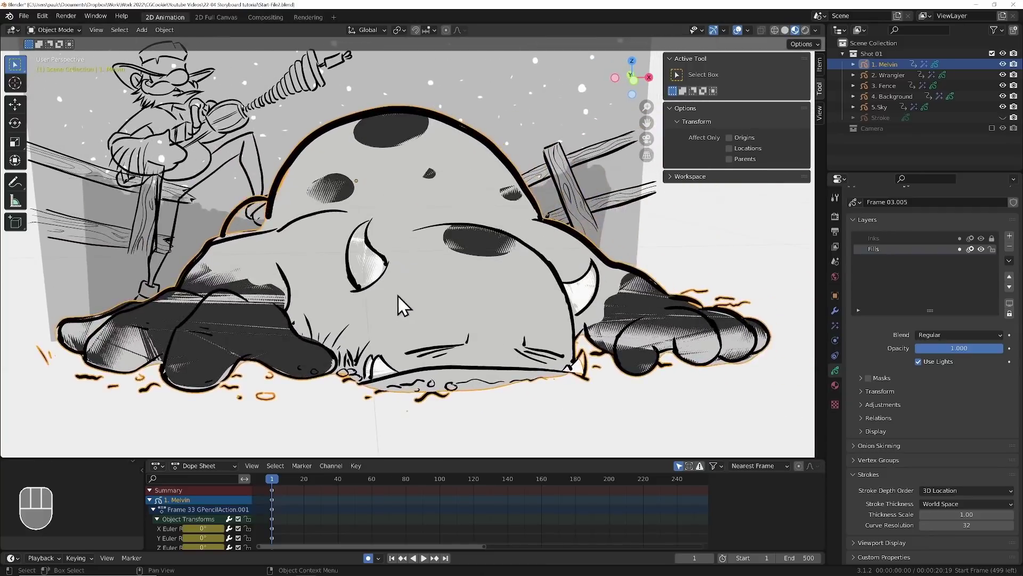
# Switch Melvin's stroke depth order to 2D Layers and orbit to check the stacking.
pyautogui.click(936, 488)
pyautogui.click(940, 501)
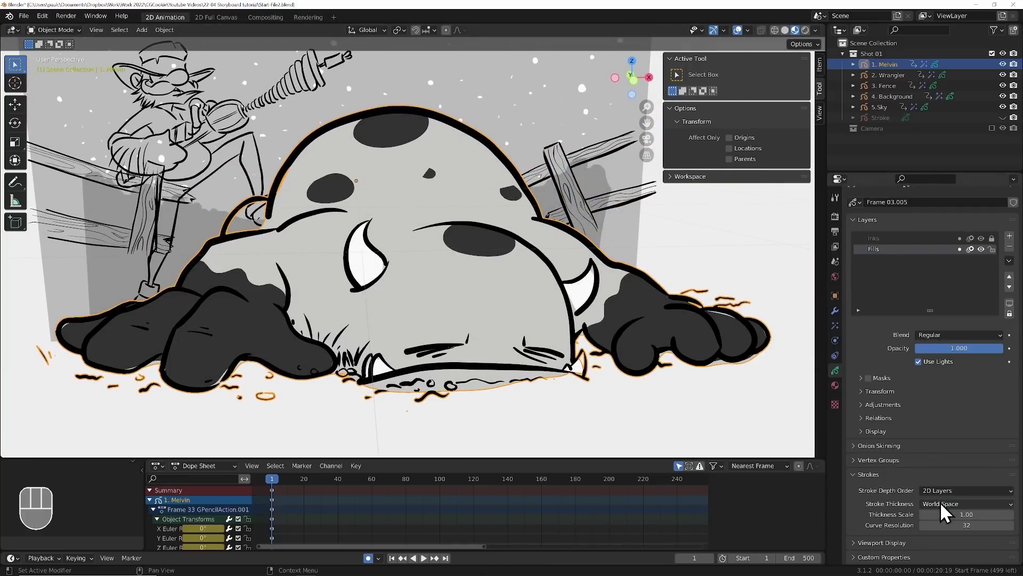
pyautogui.moveTo(629, 232); pyautogui.dragTo(605, 262, button='middle')
# Rename the new layer to Smoke and lock the Fills layer.
pyautogui.doubleClick(882, 239)
pyautogui.write('Smoke')
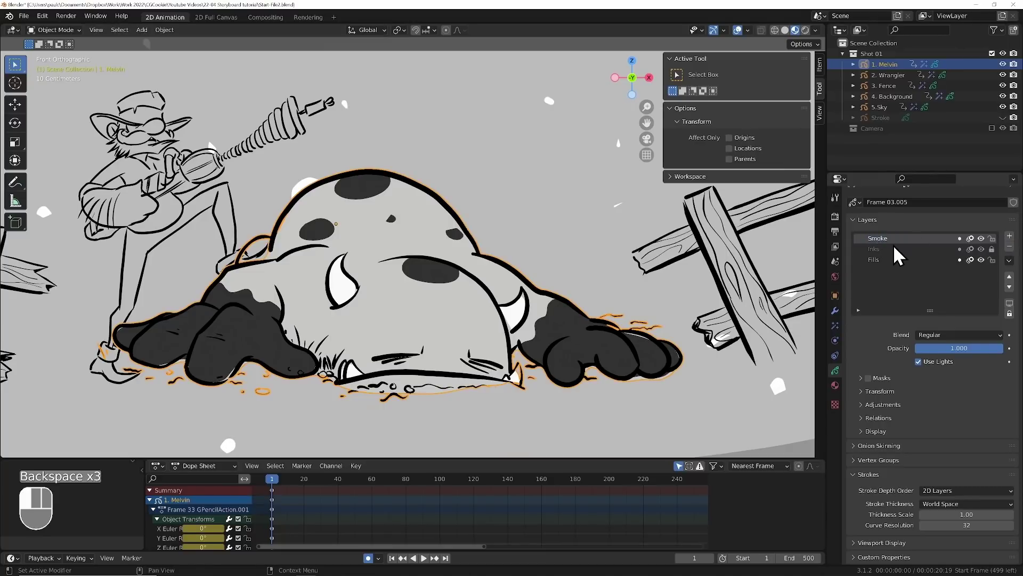
pyautogui.click(992, 259)
# Draw four white smoke strokes across the scene and the cow.
pyautogui.click(56, 30)
pyautogui.click(58, 75)
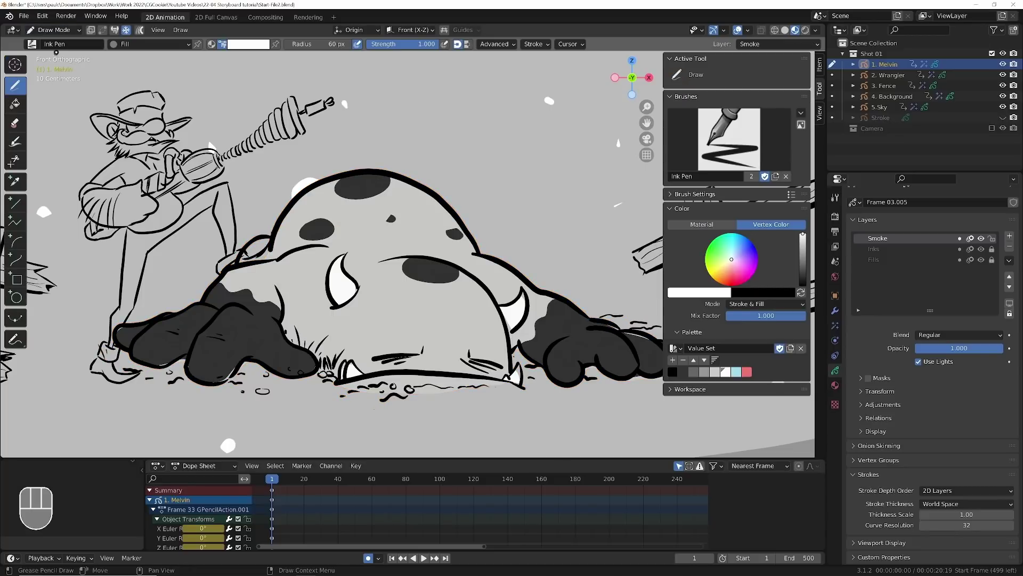
pyautogui.moveTo(418, 249); pyautogui.dragTo(80, 239)
pyautogui.moveTo(482, 255)
pyautogui.mouseDown()
pyautogui.moveTo(320, 151)
pyautogui.moveTo(61, 166)
pyautogui.mouseUp()
pyautogui.moveTo(403, 219)
pyautogui.mouseDown()
pyautogui.moveTo(235, 191)
pyautogui.moveTo(94, 199)
pyautogui.mouseUp()
pyautogui.moveTo(292, 255); pyautogui.dragTo(90, 255)
# Thicken the middle smoke stroke with Alt+S in Edit Mode using proportional editing.
pyautogui.click(56, 30)
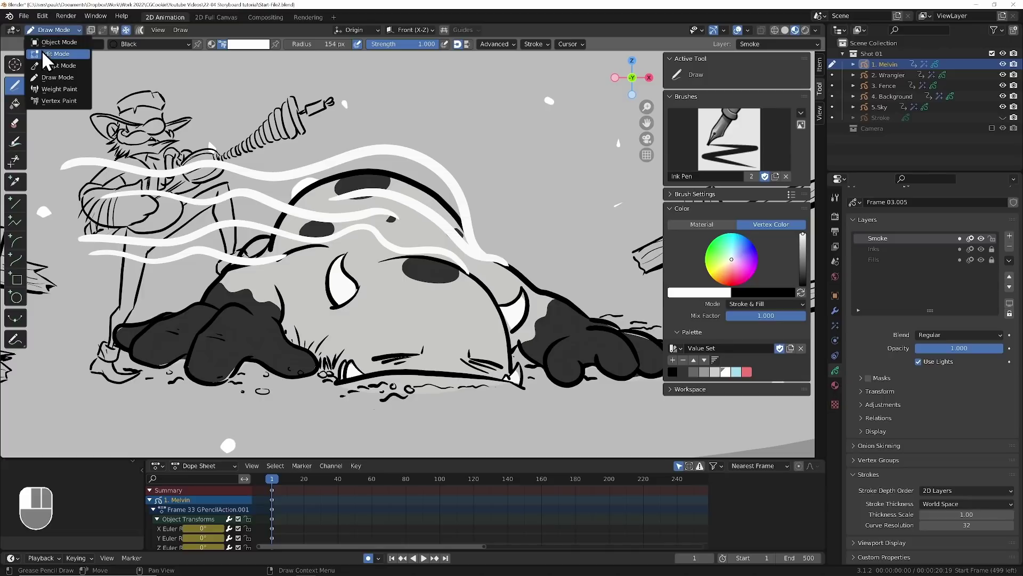
pyautogui.click(53, 53)
pyautogui.click(242, 203)
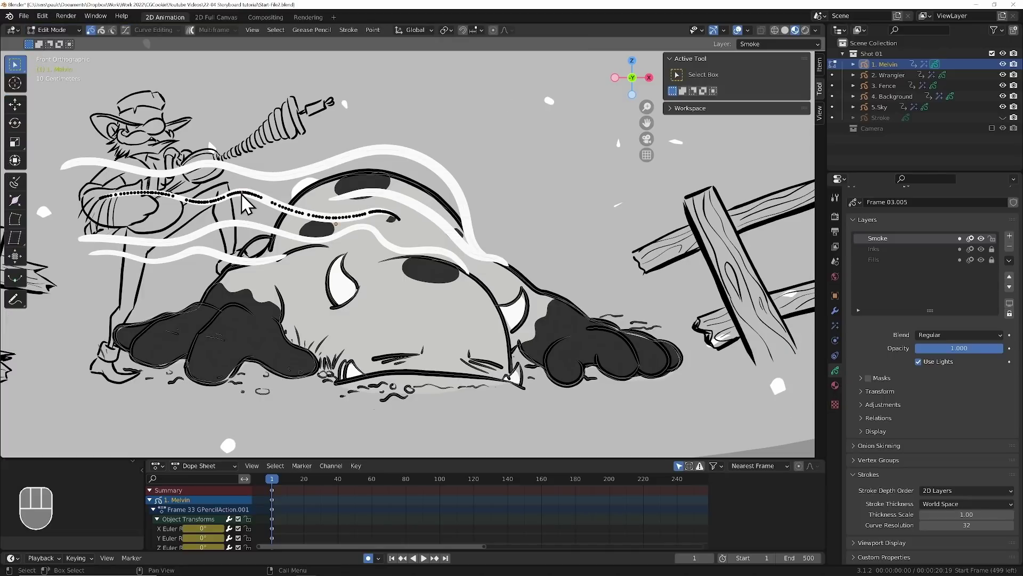
pyautogui.click(493, 30)
pyautogui.scroll(2, 360, 261)
pyautogui.keyDown('alt'); pyautogui.middleClick(360, 261); pyautogui.keyUp('alt')
pyautogui.hotkey('alt', 's')
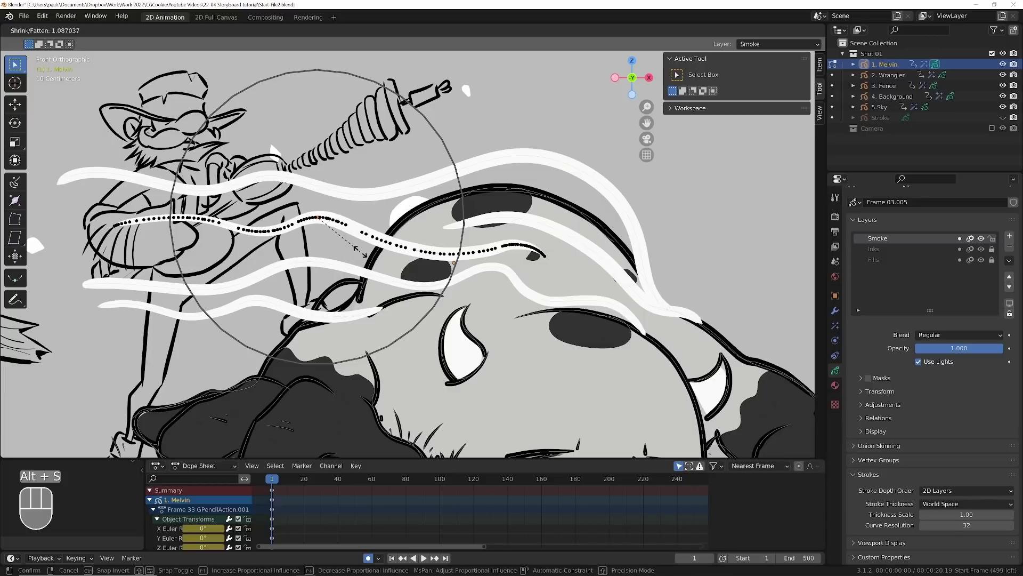
pyautogui.click(626, 229)
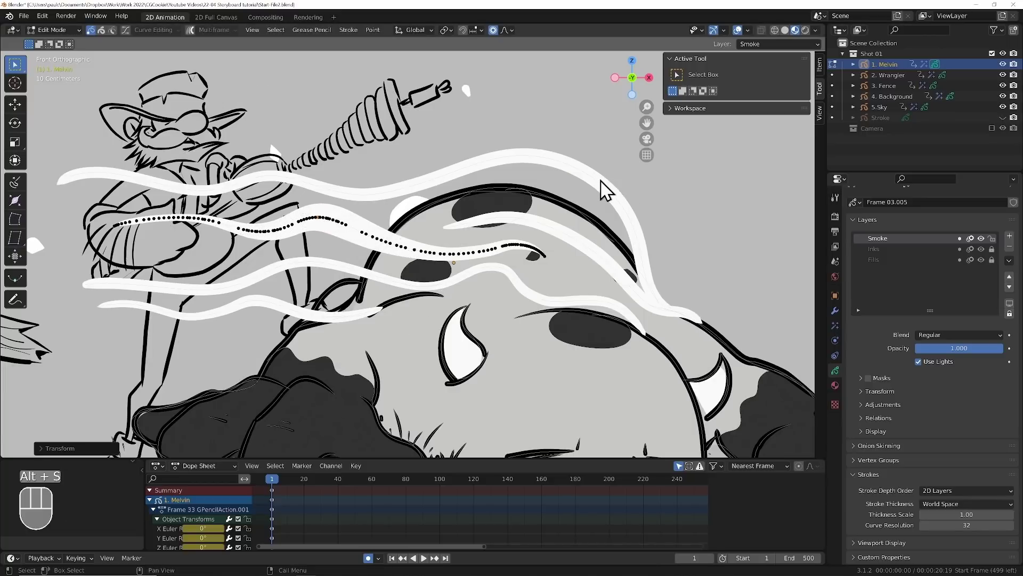
pyautogui.hotkey('alt', 's')
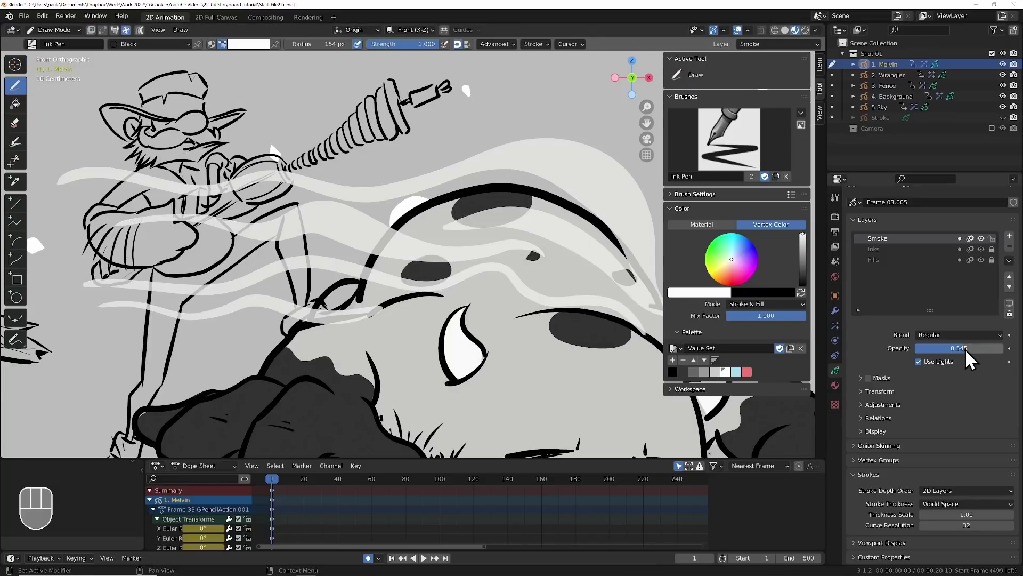
# Set the Smoke layer's opacity to 0.5 and orbit into perspective.
pyautogui.click(967, 349)
pyautogui.write('.5')
pyautogui.press('Return')
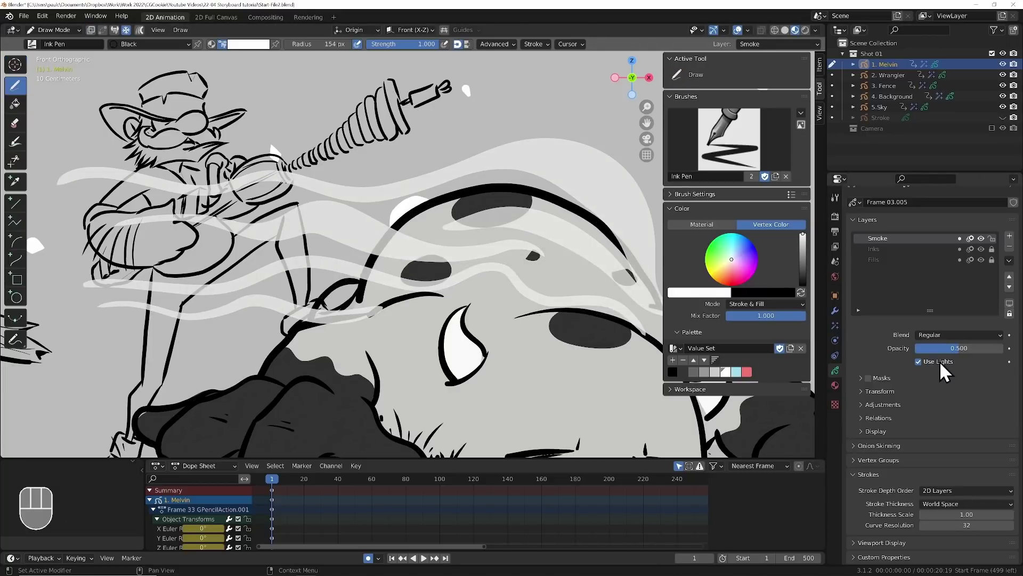
pyautogui.scroll(-3, 351, 245)
pyautogui.moveTo(351, 245); pyautogui.dragTo(447, 275, button='middle')
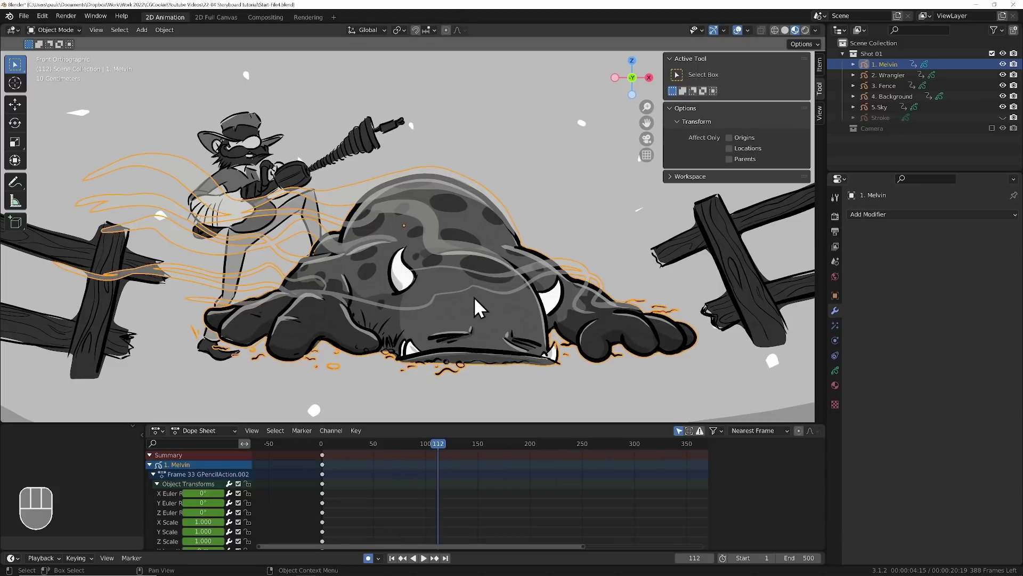
# Add a Noise modifier to Melvin limited to the Smoke layer.
pyautogui.click(921, 214)
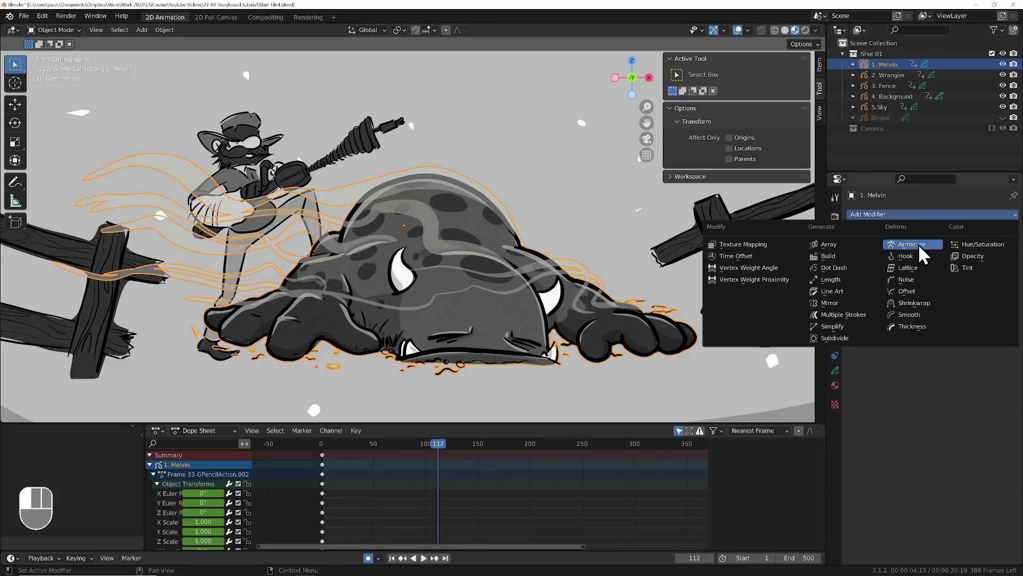
pyautogui.click(913, 280)
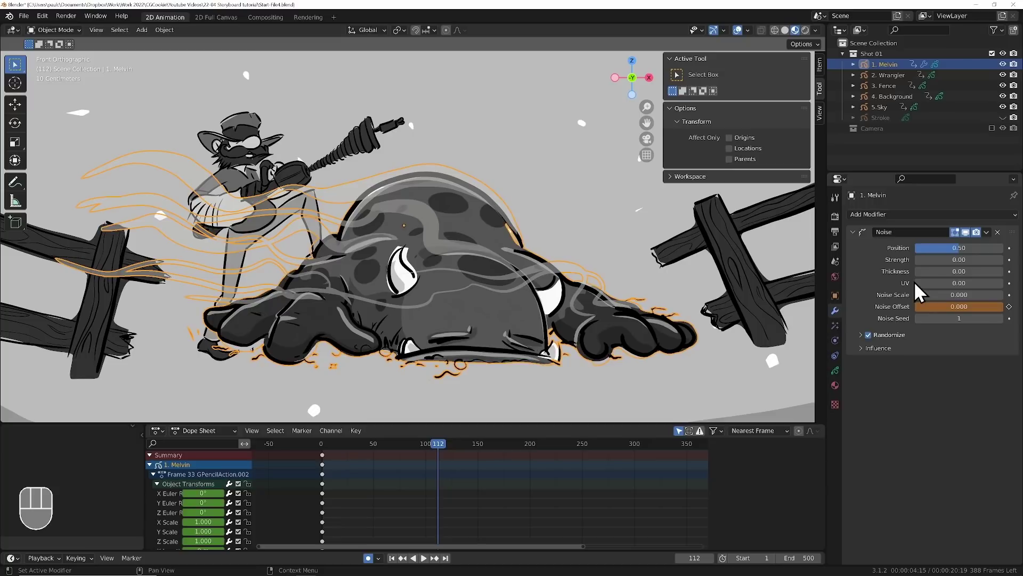
pyautogui.click(863, 348)
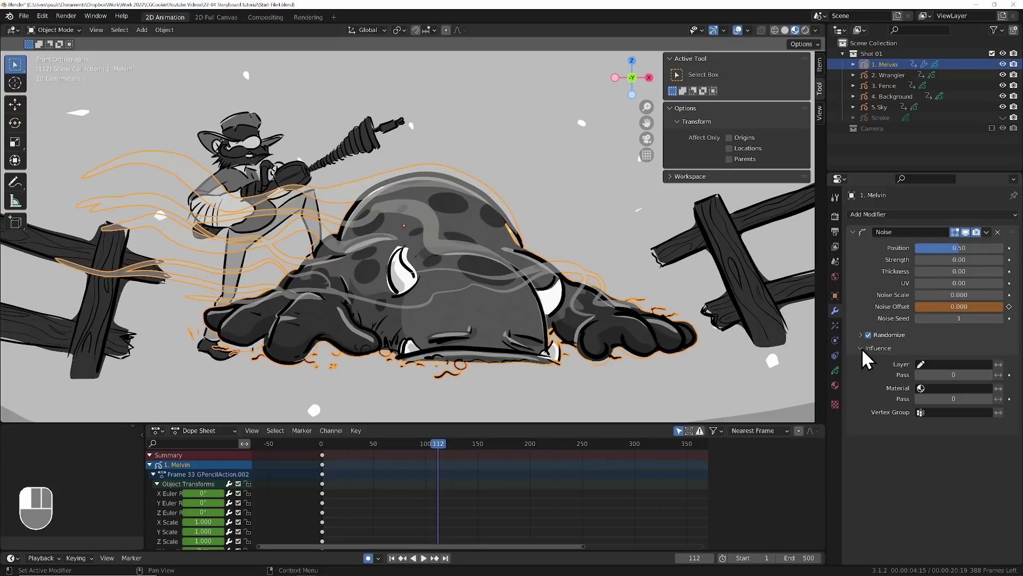
pyautogui.click(918, 364)
pyautogui.click(909, 412)
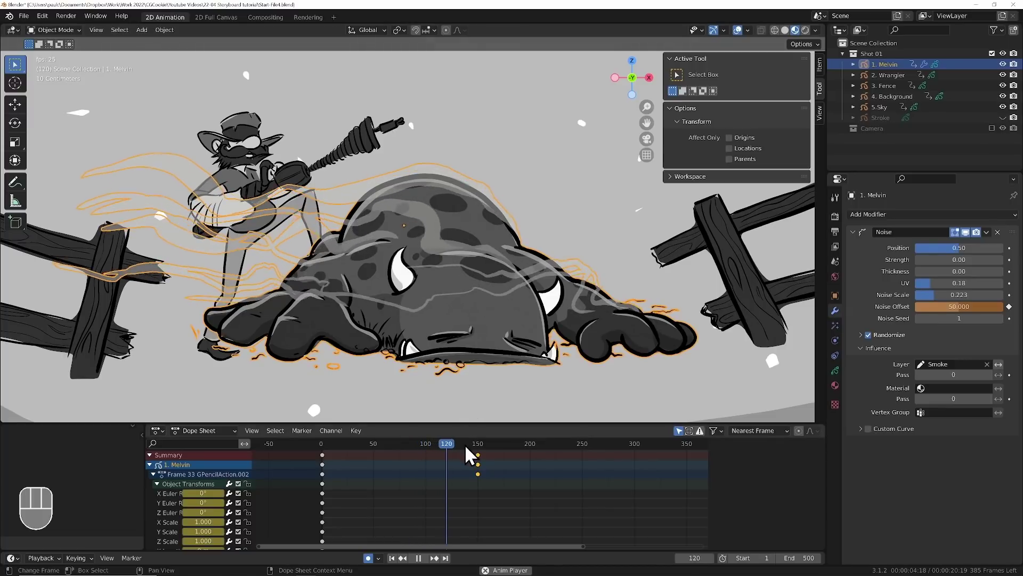
# Preview the noise by playing the animation from frame 1.
pyautogui.press('space')
pyautogui.click(343, 449)
pyautogui.moveTo(344, 449); pyautogui.dragTo(323, 448)
pyautogui.press('space')
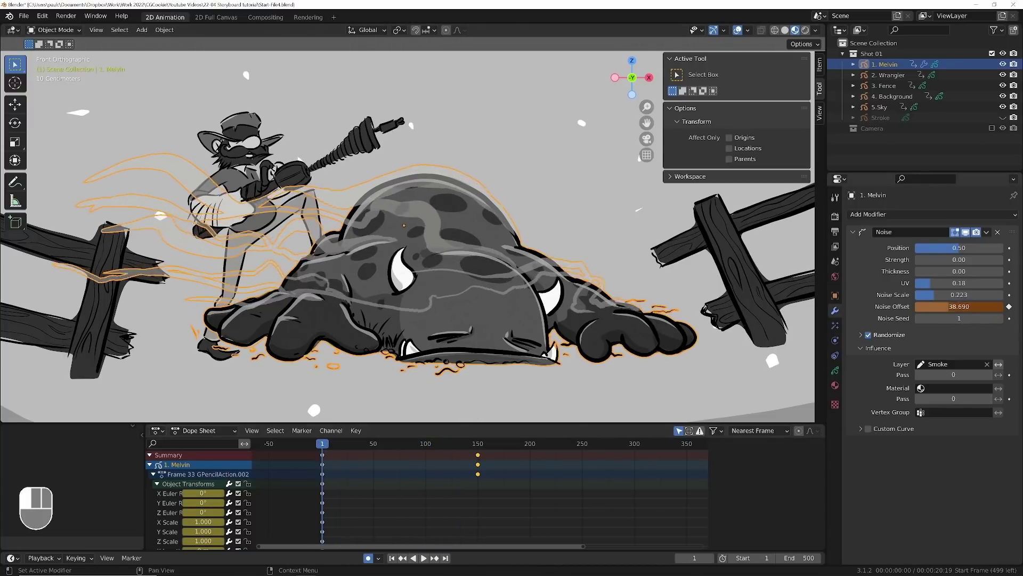
# Set the Noise Offset to 30.
pyautogui.click(948, 308)
pyautogui.write('30')
pyautogui.press('Return')
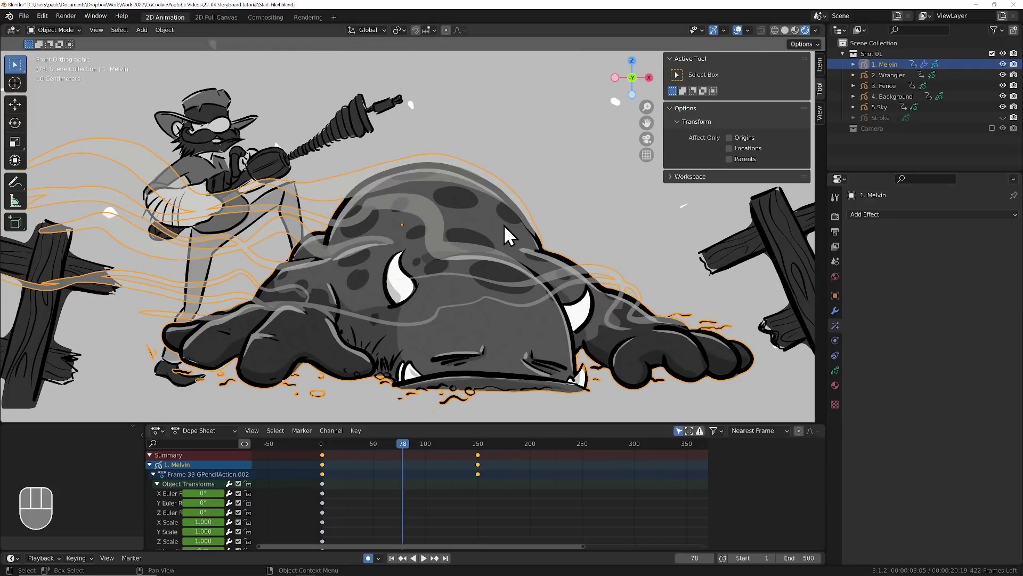
# Give Melvin a Blur effect with 32 samples using depth of field.
pyautogui.click(952, 213)
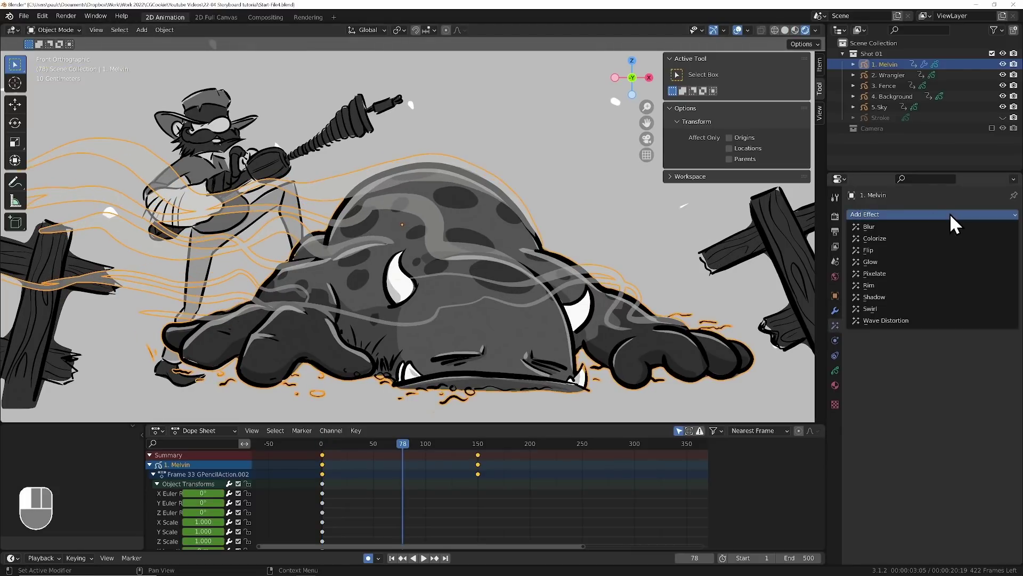
pyautogui.click(891, 226)
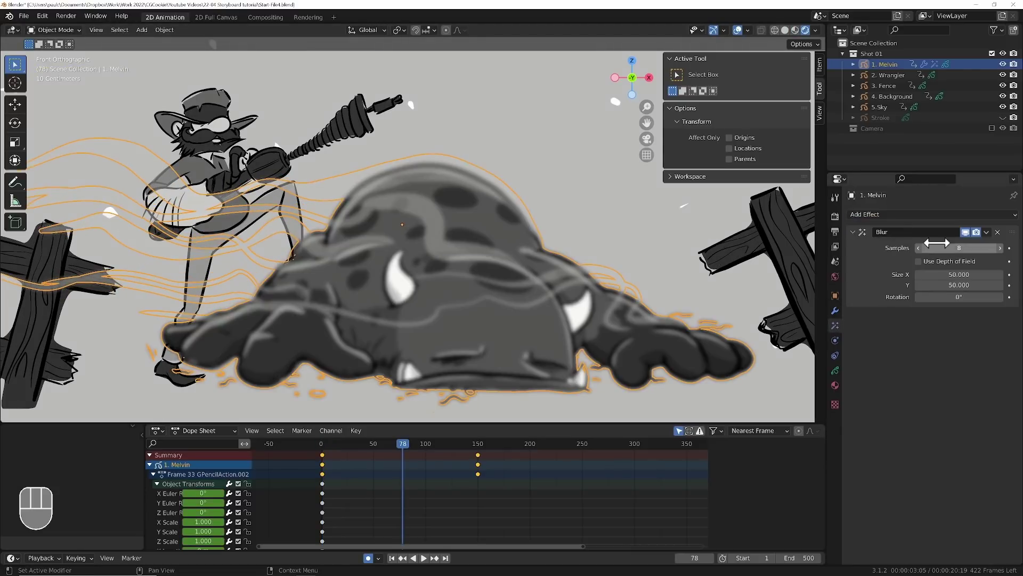
pyautogui.moveTo(959, 248); pyautogui.dragTo(981, 248)
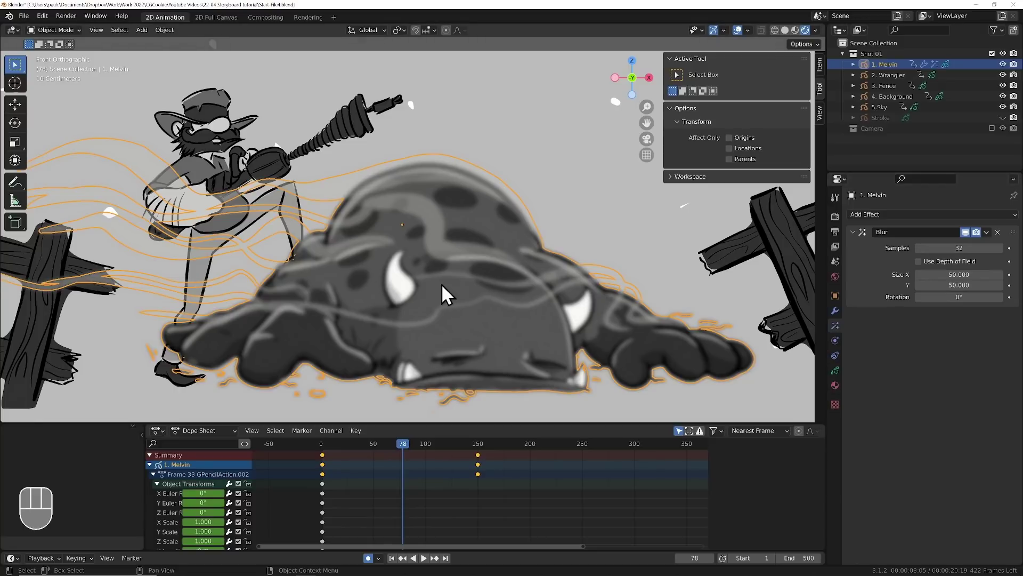
pyautogui.click(918, 261)
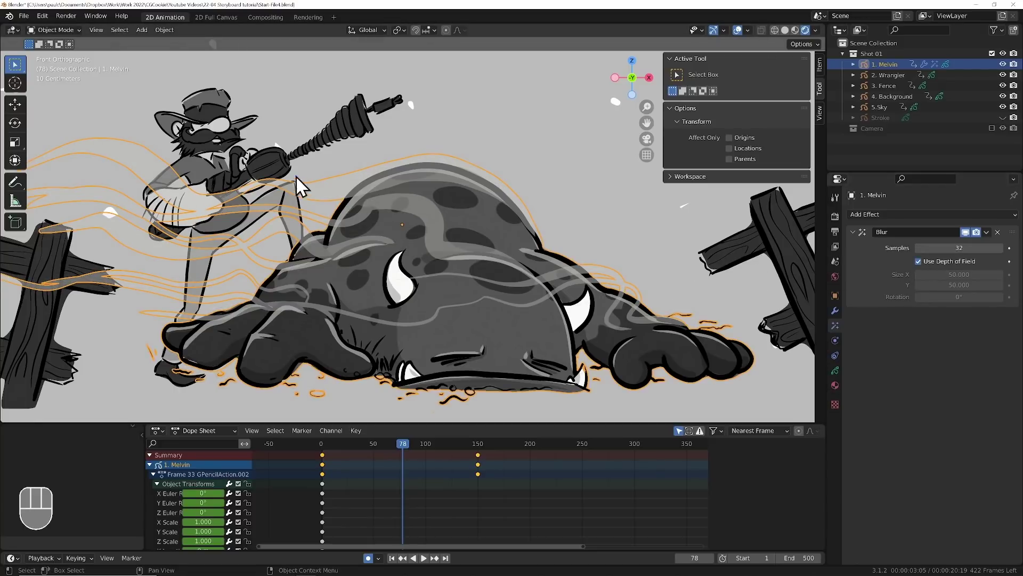
# Give Wrangler a Blur effect with 32 samples using depth of field.
pyautogui.click(272, 160)
pyautogui.click(871, 215)
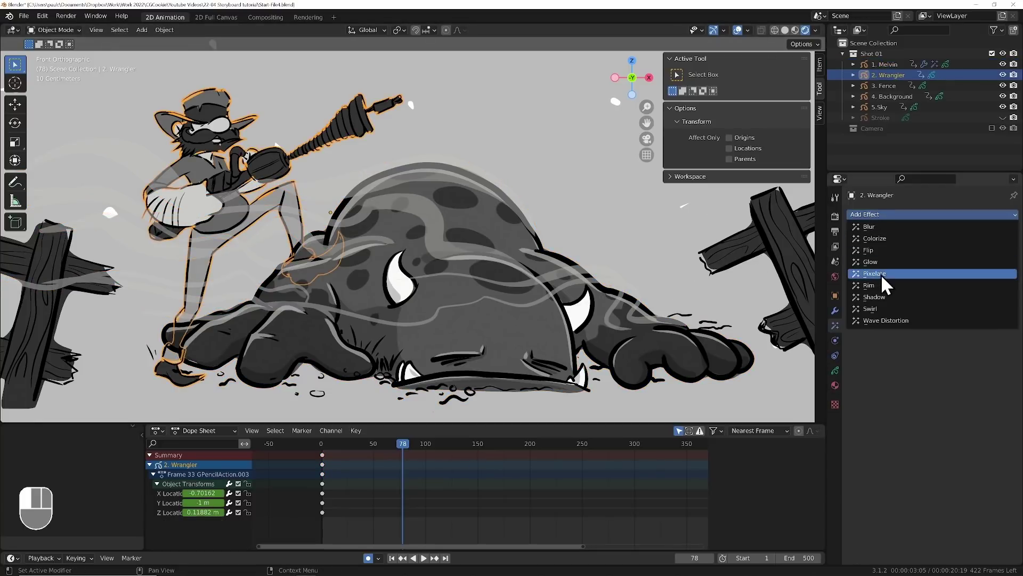
pyautogui.click(874, 228)
pyautogui.click(956, 249)
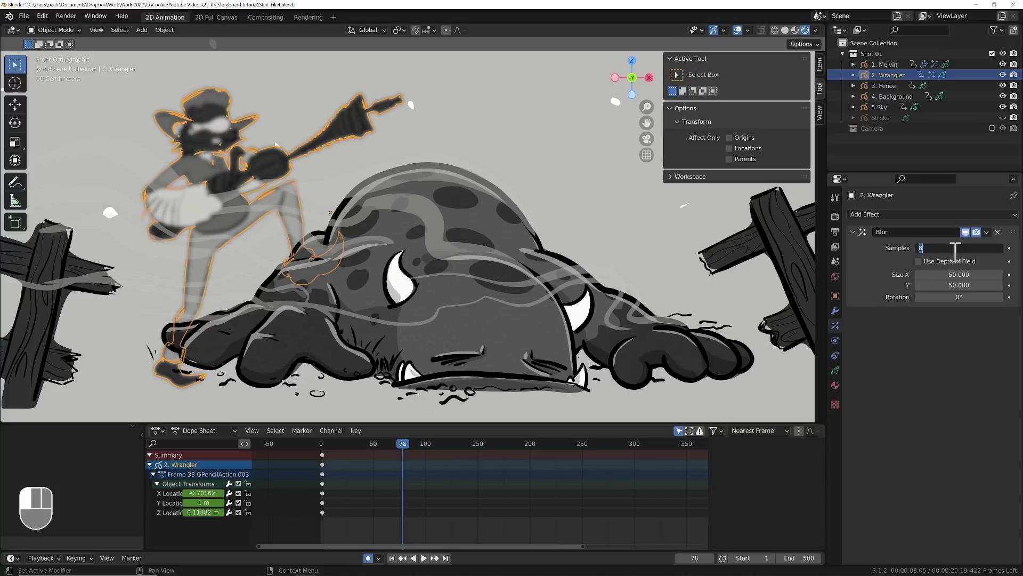
pyautogui.write('2')
pyautogui.press('BackSpace')
pyautogui.write('32')
pyautogui.press('Return')
pyautogui.click(919, 261)
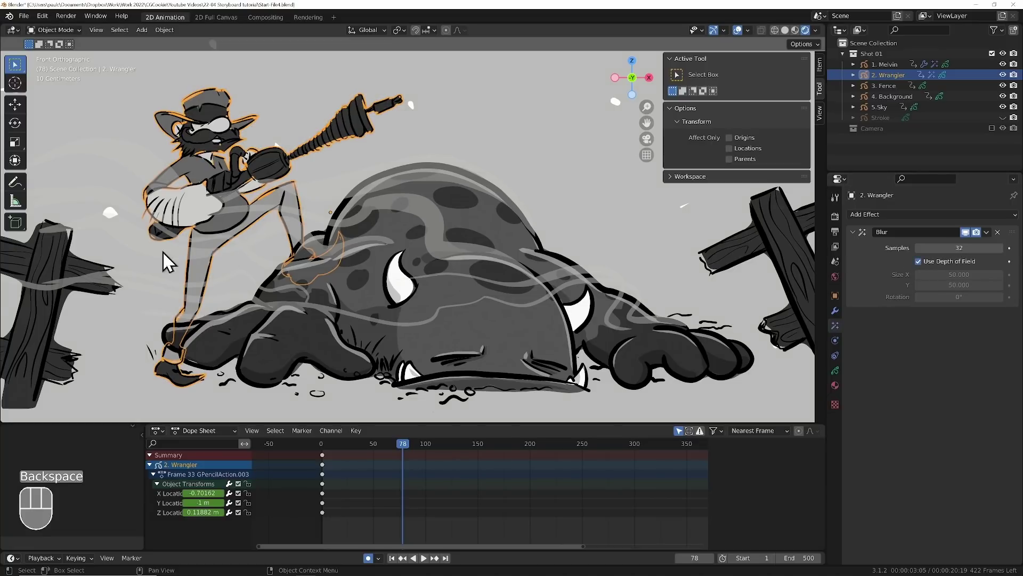
# Add Blur effects to the Fence and Sky objects.
pyautogui.click(83, 277)
pyautogui.click(188, 295)
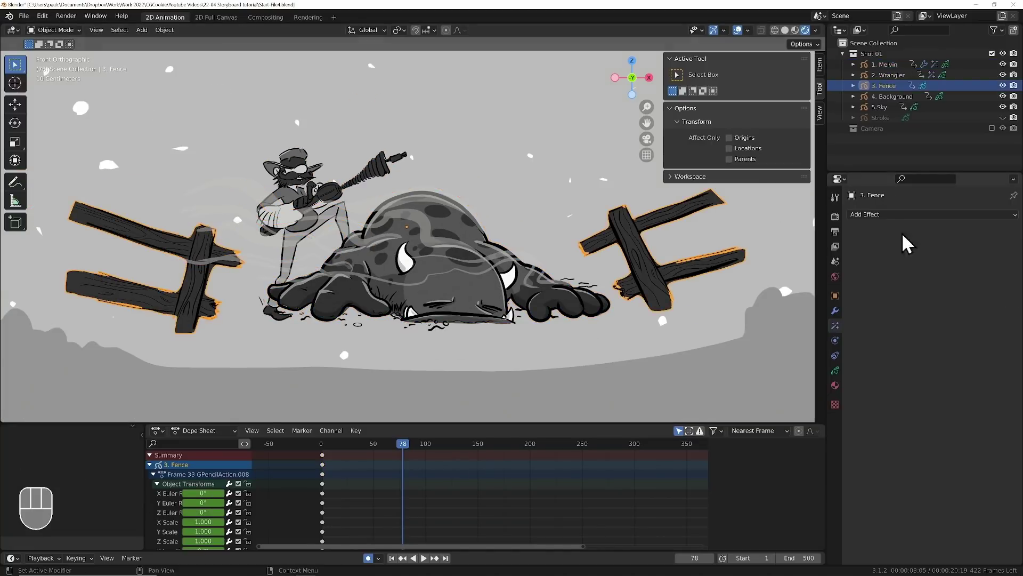
pyautogui.click(952, 216)
pyautogui.click(895, 242)
pyautogui.click(554, 146)
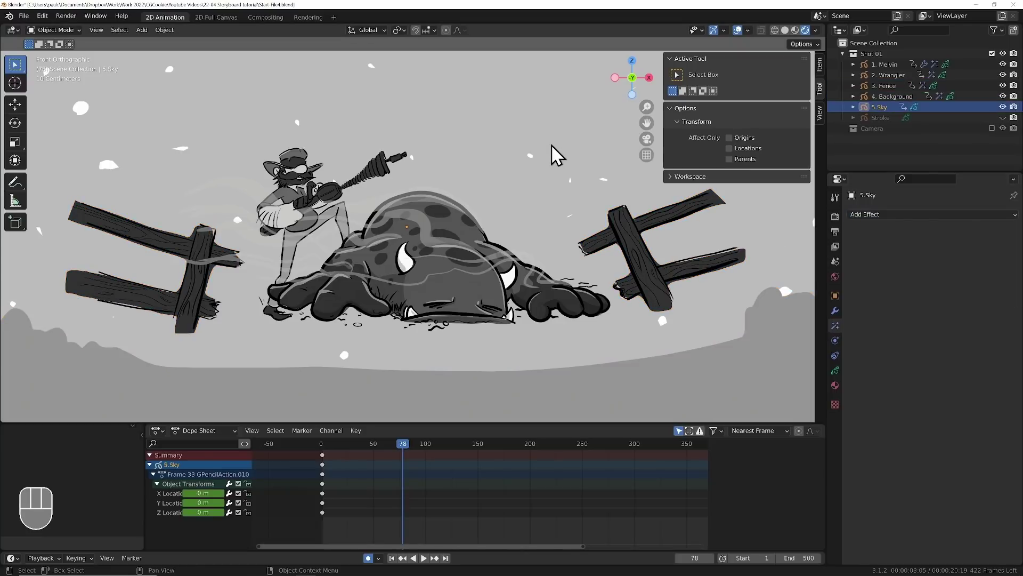
pyautogui.click(927, 215)
pyautogui.click(884, 226)
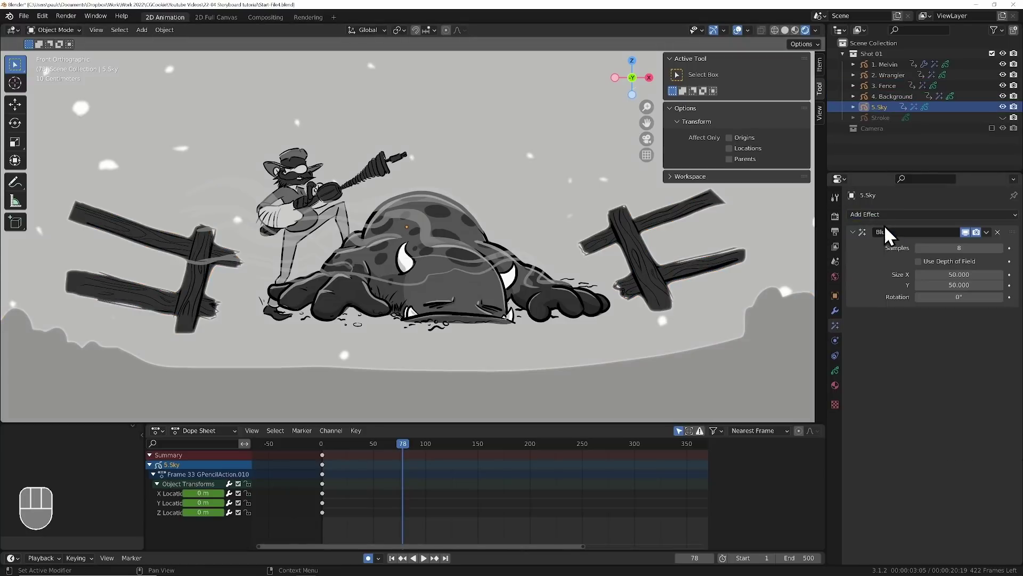
pyautogui.scroll(-2, 504, 302)
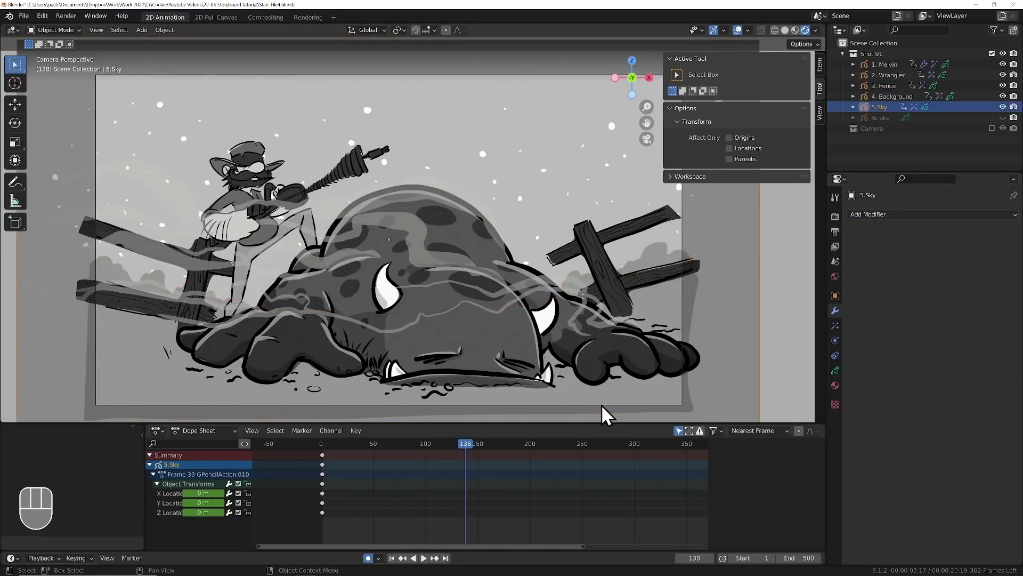
# Include the Camera collection, select the camera and go to frame 112.
pyautogui.click(992, 129)
pyautogui.click(886, 139)
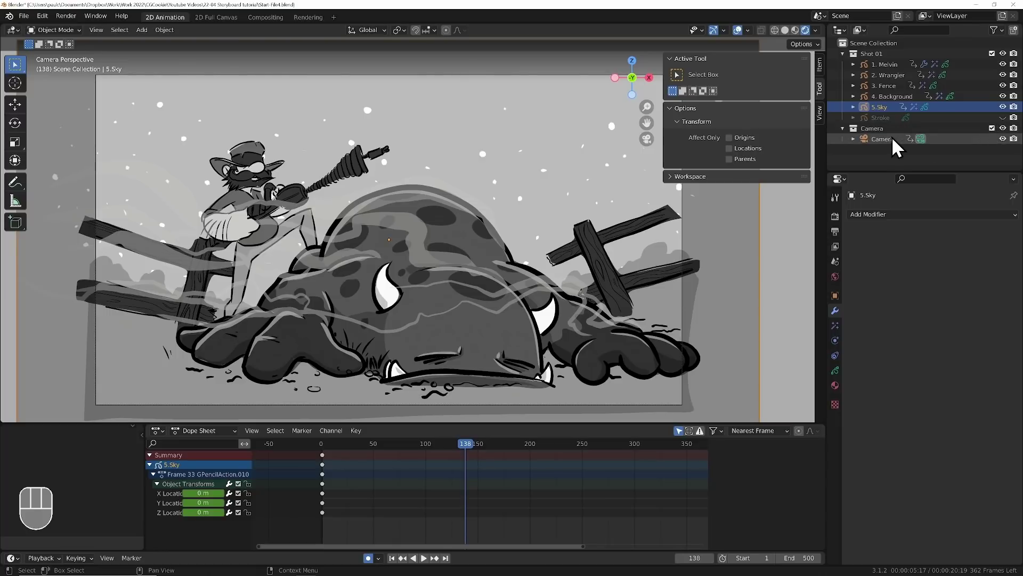
pyautogui.moveTo(439, 447); pyautogui.dragTo(439, 447)
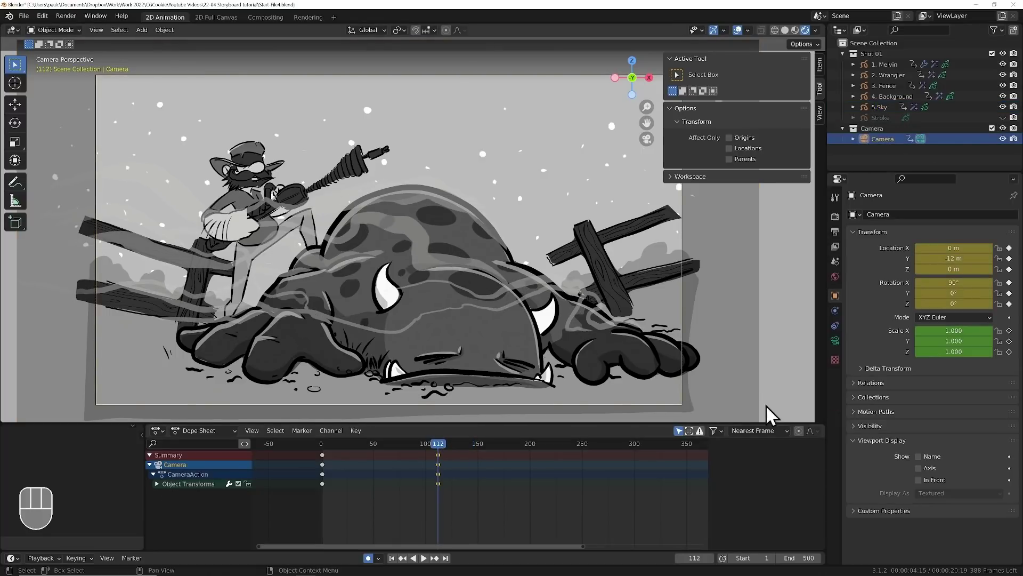
# Enable the camera's depth of field and show its limits in the viewport.
pyautogui.click(834, 341)
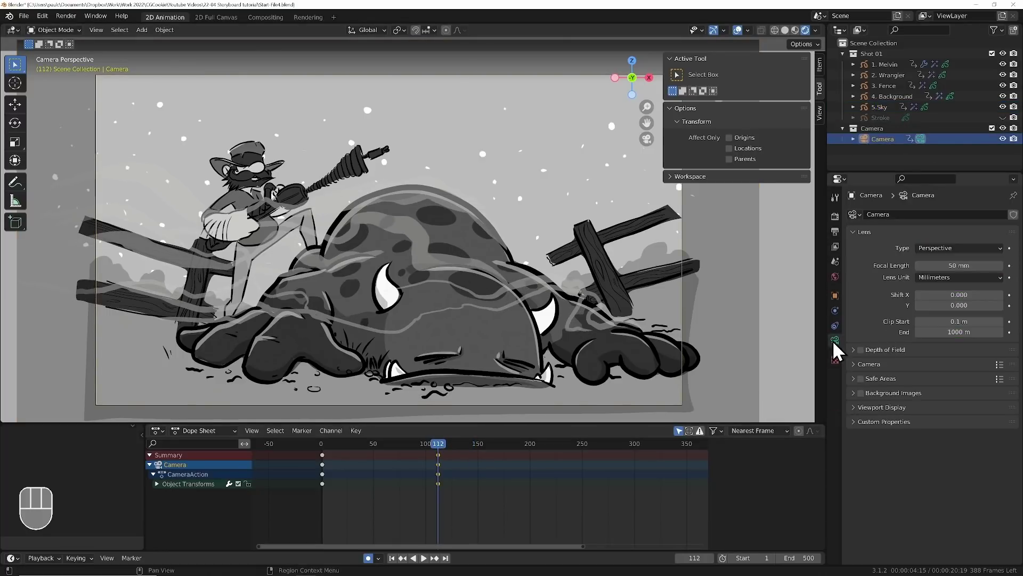
pyautogui.click(861, 350)
pyautogui.click(856, 350)
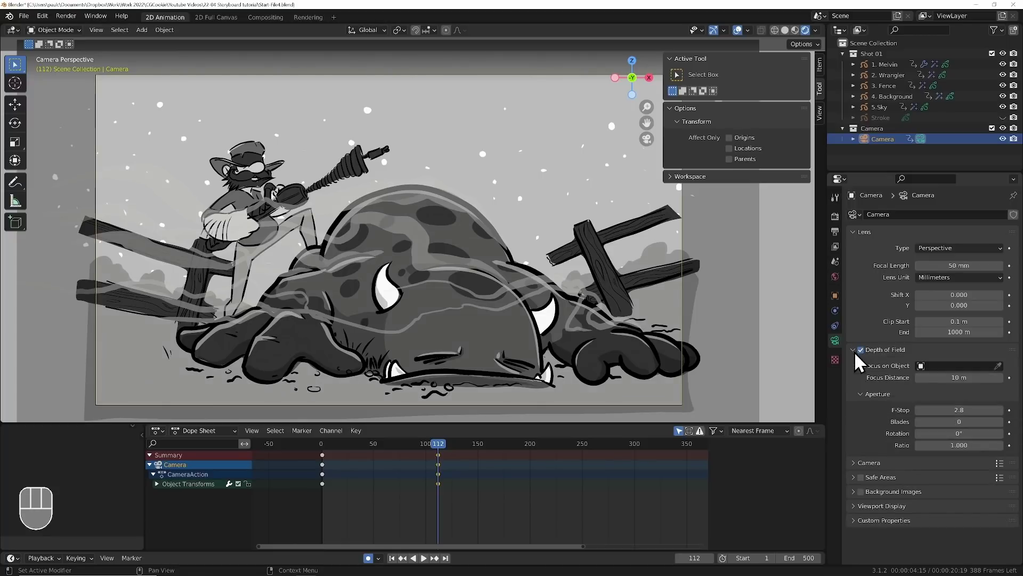
pyautogui.click(853, 507)
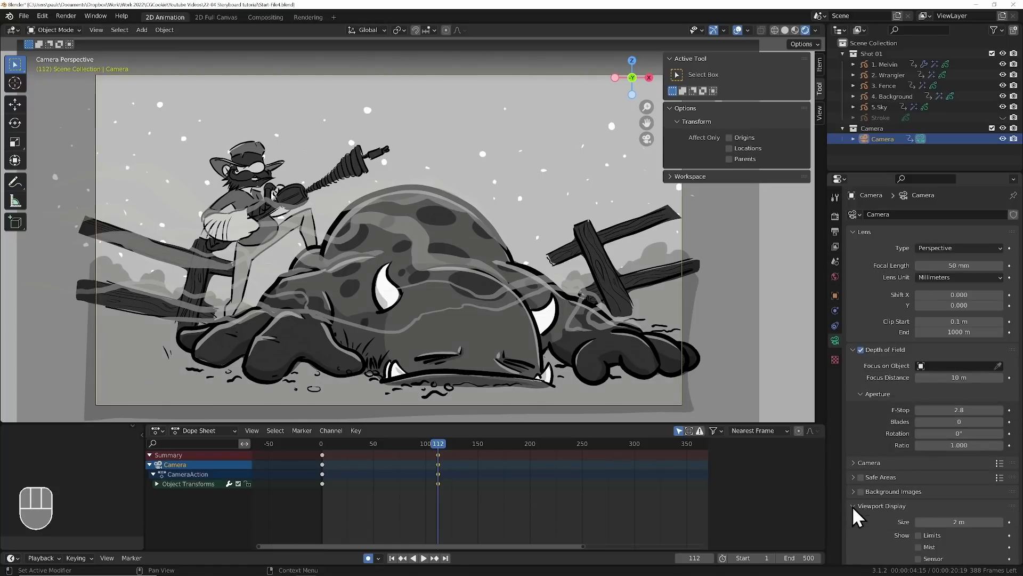
pyautogui.scroll(-3, 866, 533)
pyautogui.click(918, 483)
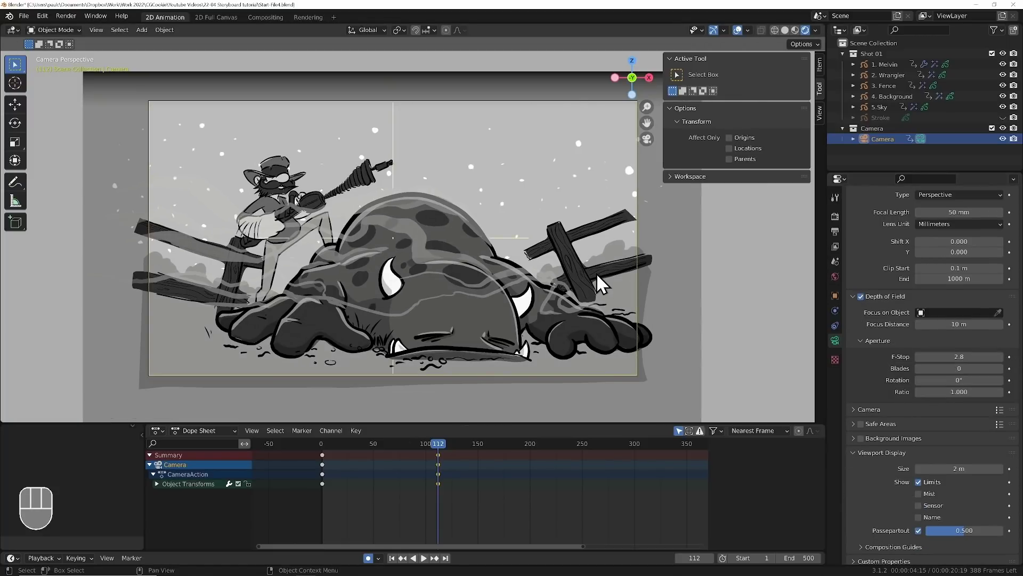
# Set the camera focus distance to 9 m, leaving Focus on Object cleared.
pyautogui.moveTo(597, 274)
pyautogui.mouseDown(button='middle')
pyautogui.moveTo(638, 276)
pyautogui.moveTo(595, 287)
pyautogui.mouseUp(button='middle')
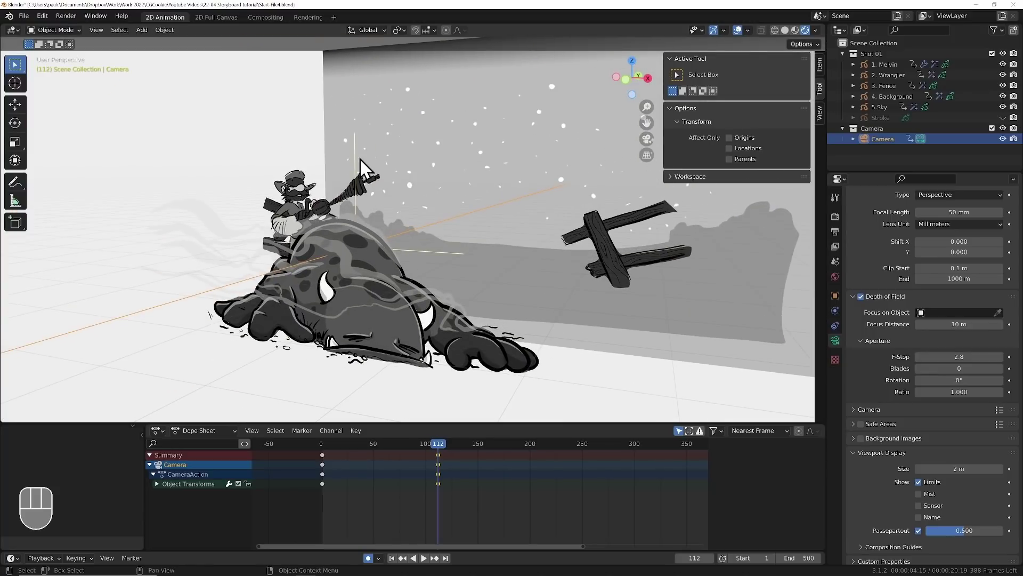
pyautogui.moveTo(956, 324); pyautogui.dragTo(945, 324)
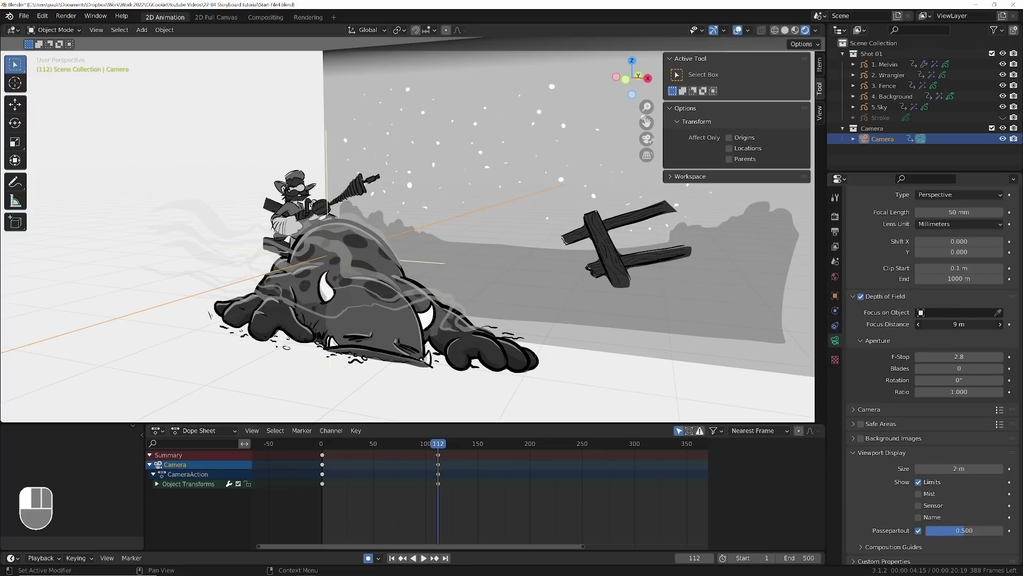
pyautogui.click(998, 312)
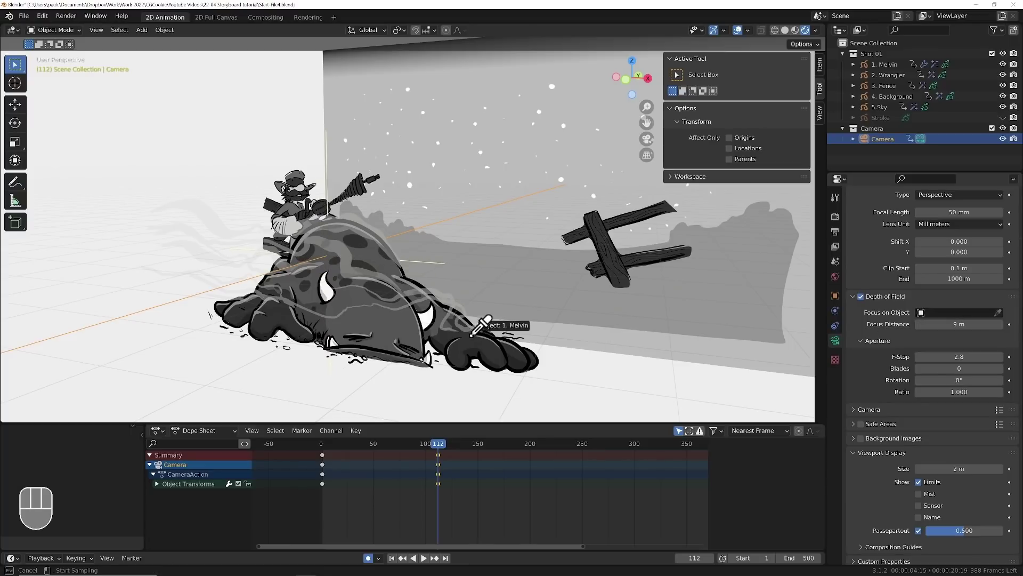
pyautogui.click(412, 319)
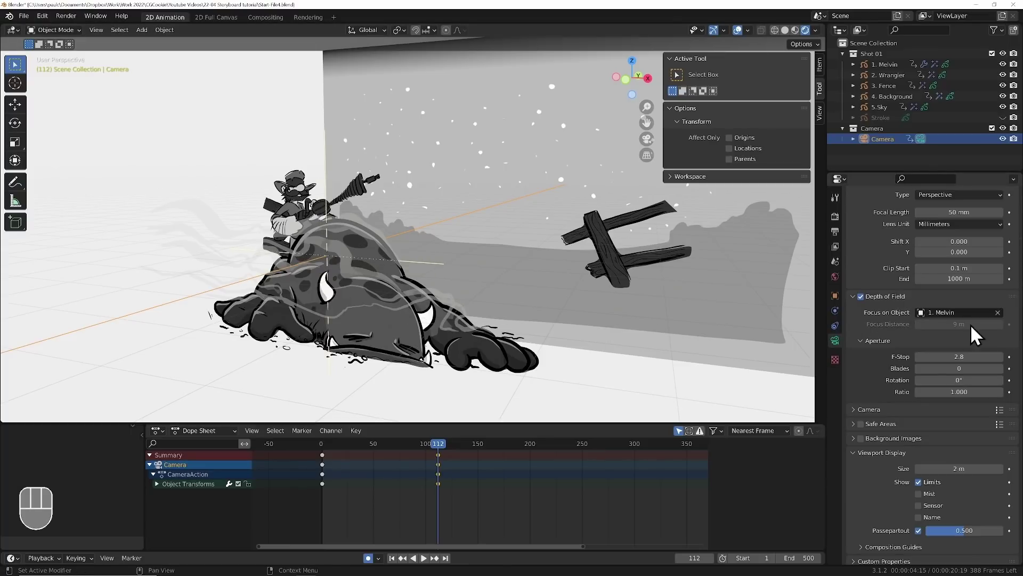
pyautogui.click(997, 313)
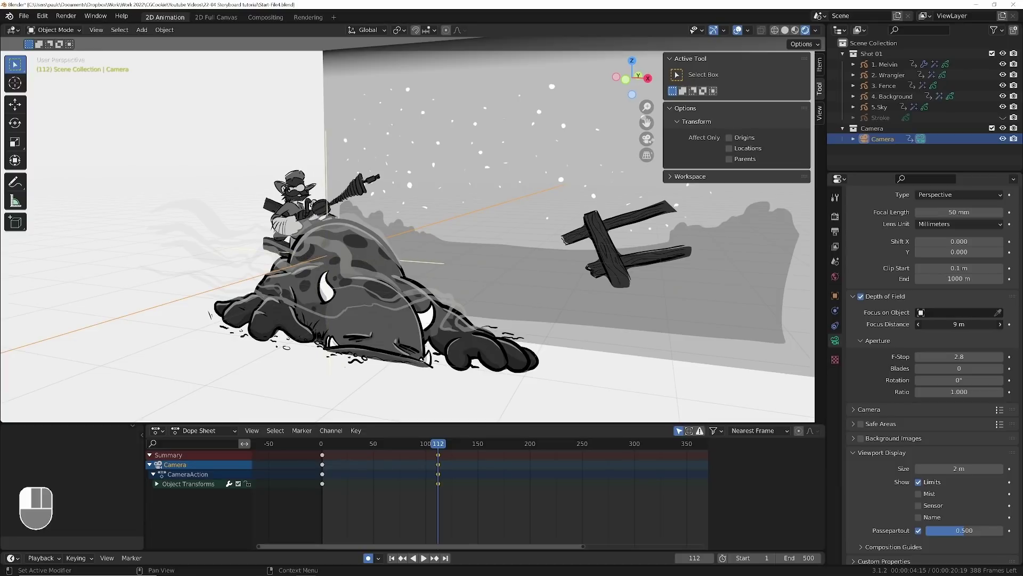
# In camera view, lower the F-Stop to 0.2 for a stronger background blur.
pyautogui.press('KP_0')
pyautogui.scroll(2, 430, 303)
pyautogui.keyDown('shift'); pyautogui.moveTo(430, 298); pyautogui.dragTo(365, 291, button='middle'); pyautogui.keyUp('shift')
pyautogui.moveTo(960, 357); pyautogui.dragTo(918, 357)
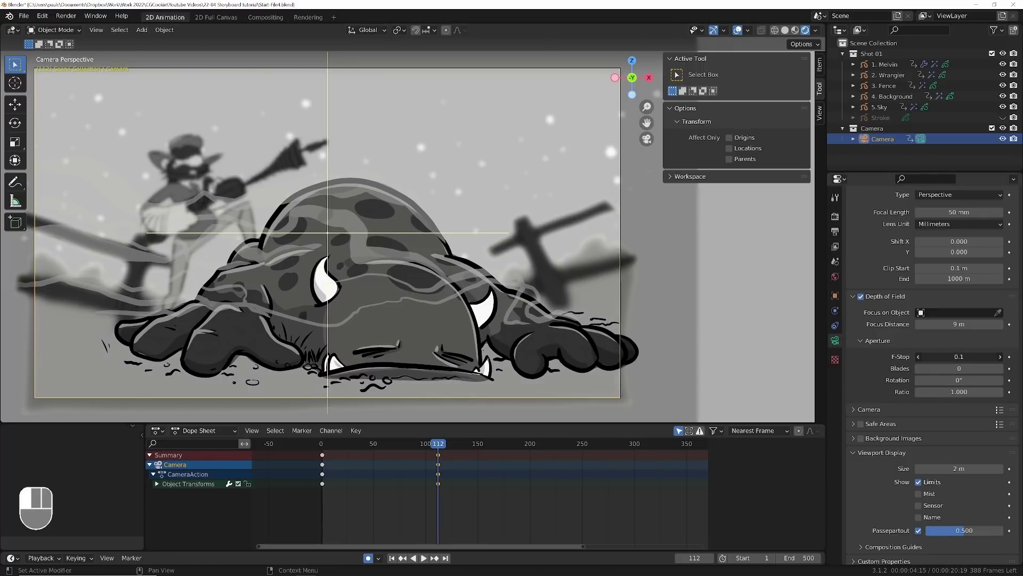
pyautogui.click(1001, 357)
# Raise the F-Stop to 0.3 and keyframe the 9 m focus distance at frame 112.
pyautogui.click(1000, 356)
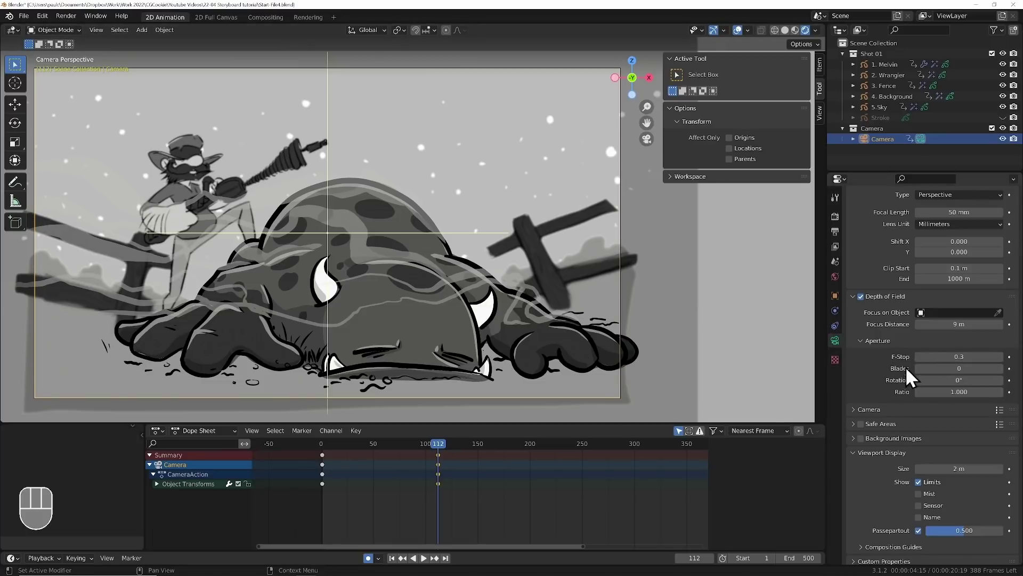
pyautogui.click(1009, 324)
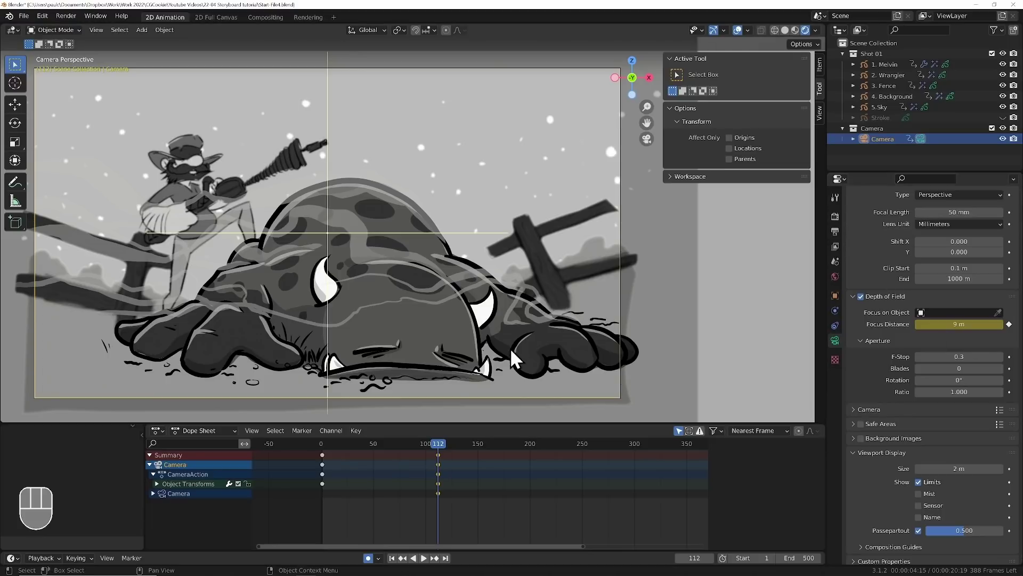
pyautogui.moveTo(433, 445); pyautogui.dragTo(322, 447)
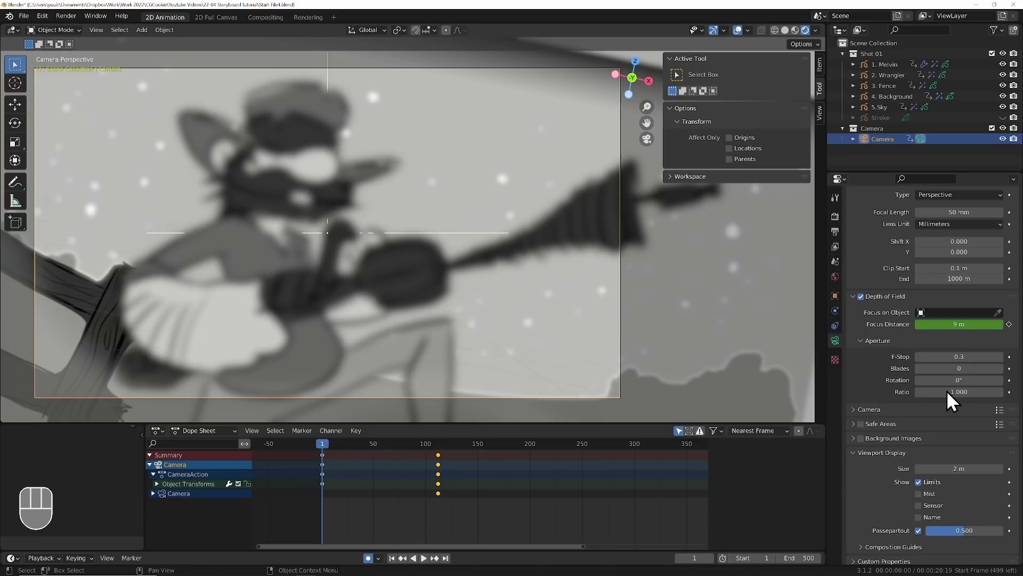
# At frame 1, keyframe a 3.6 m focus distance and play the focus pull.
pyautogui.click(328, 444)
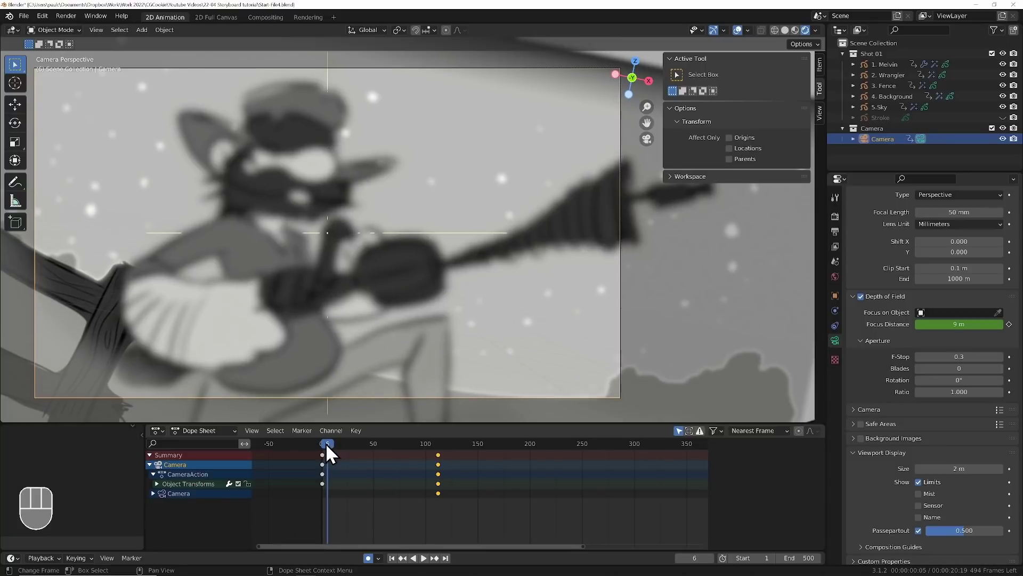
pyautogui.moveTo(327, 445); pyautogui.dragTo(322, 447)
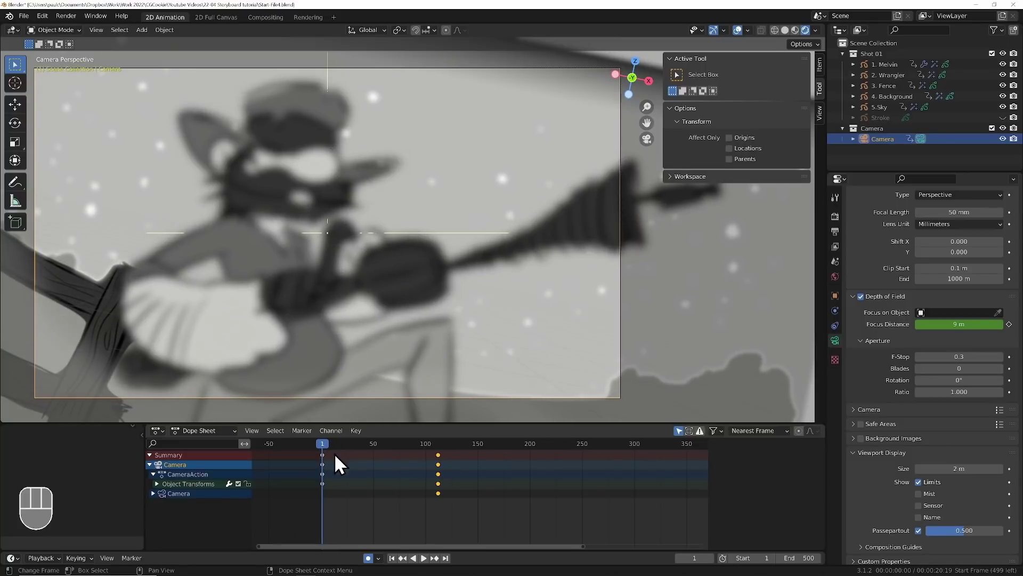
pyautogui.moveTo(960, 324); pyautogui.dragTo(911, 324)
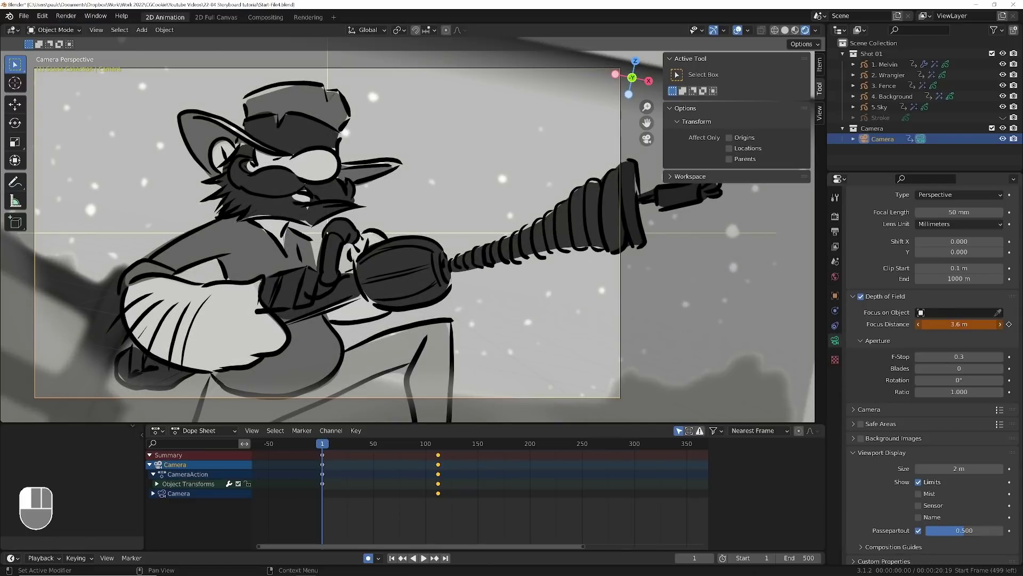
pyautogui.click(1009, 324)
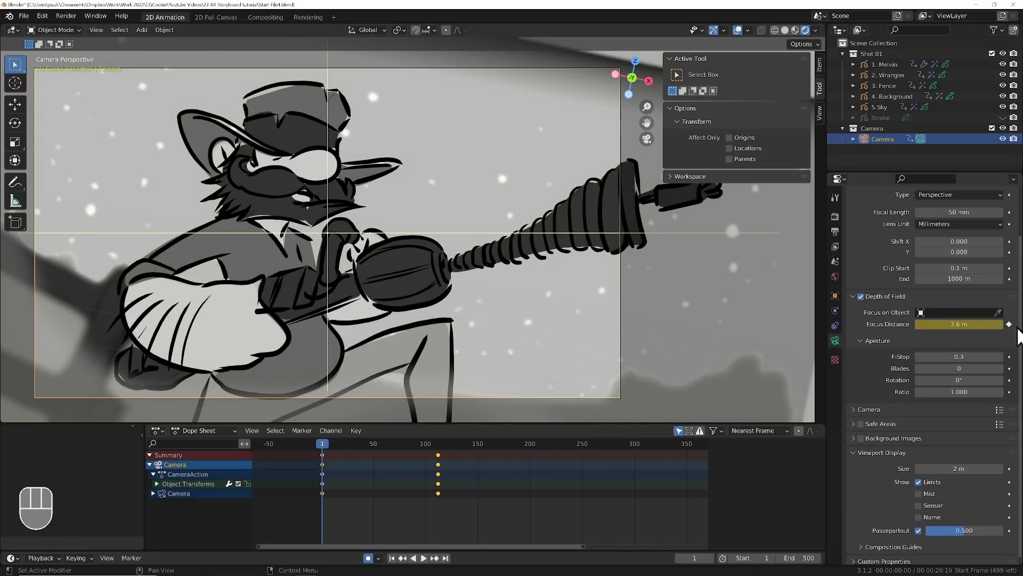
pyautogui.press('space')
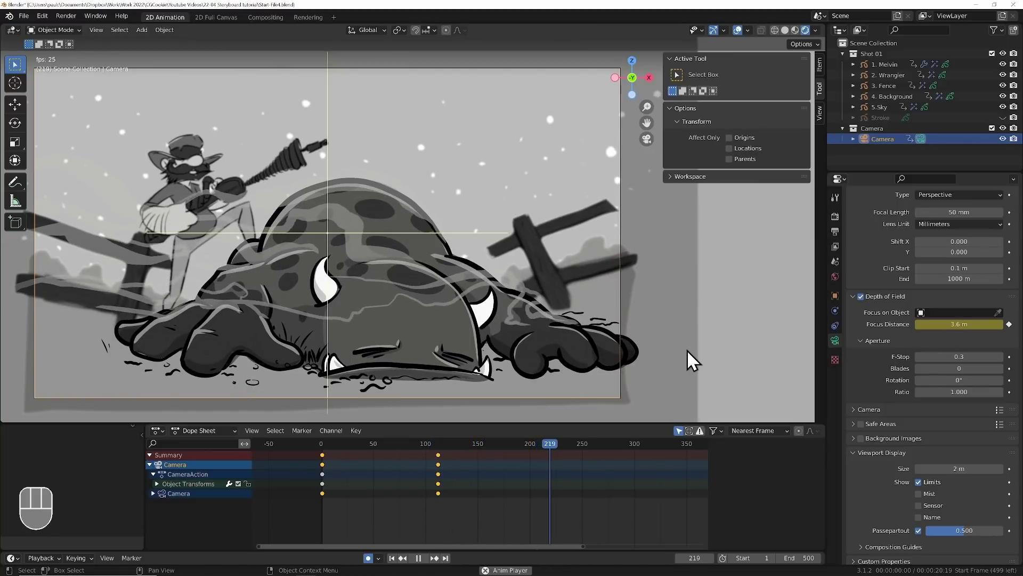
# Stop the animation playback.
pyautogui.press('space')
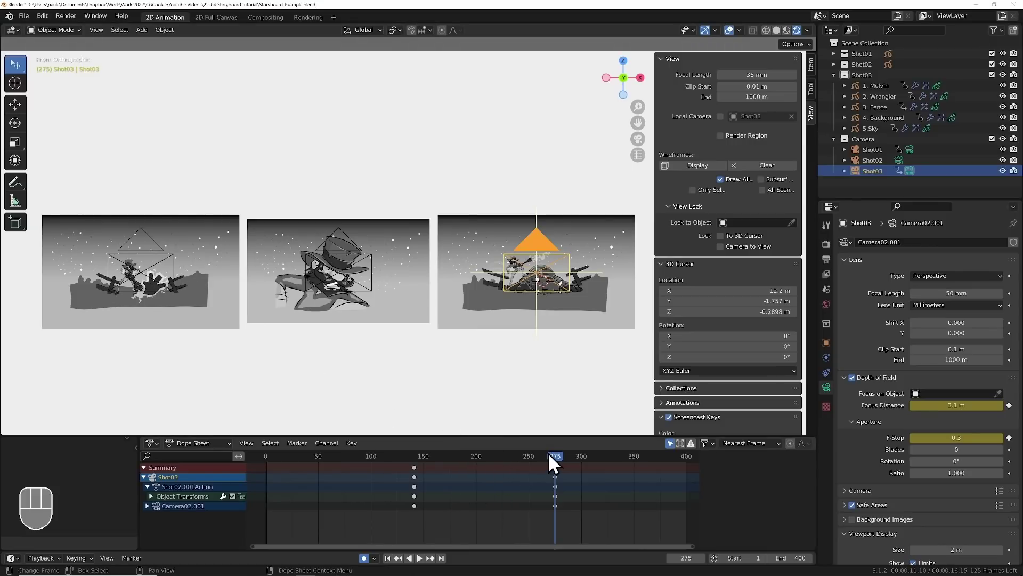
# Add a marker at frame 1 and bind the Shot01 camera to it.
pyautogui.moveTo(549, 454); pyautogui.dragTo(267, 460)
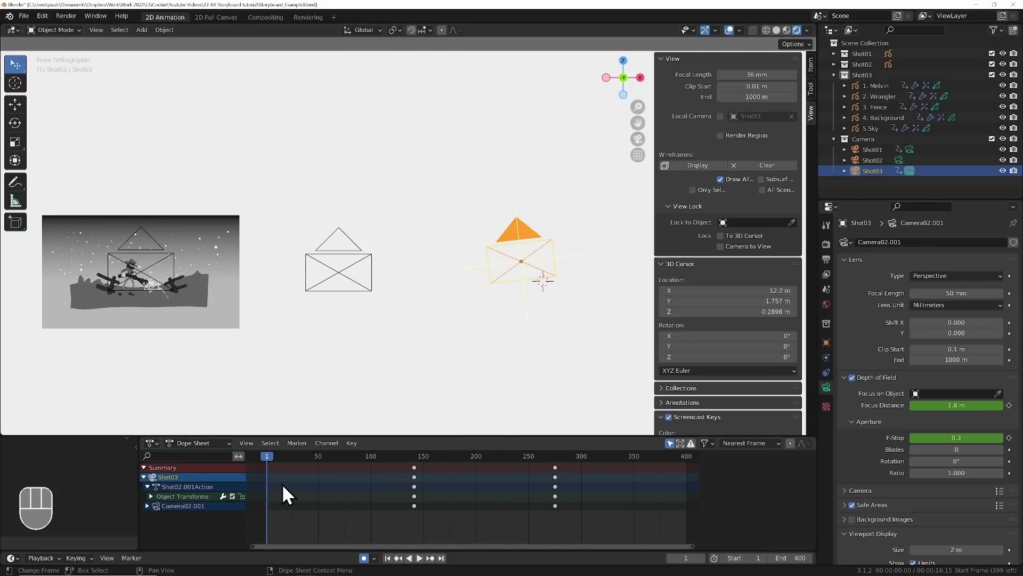
pyautogui.click(294, 442)
pyautogui.click(333, 429)
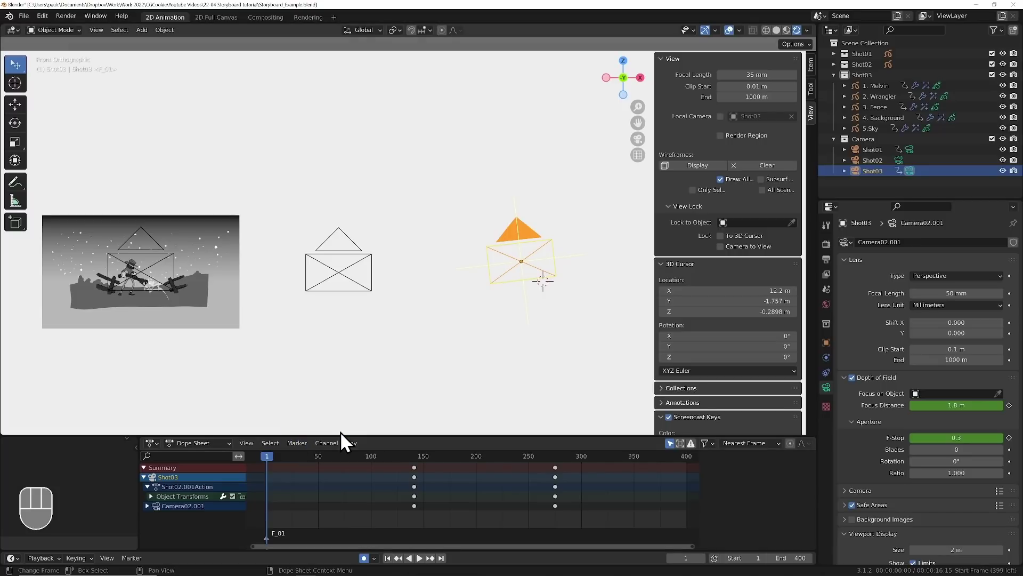
pyautogui.click(158, 254)
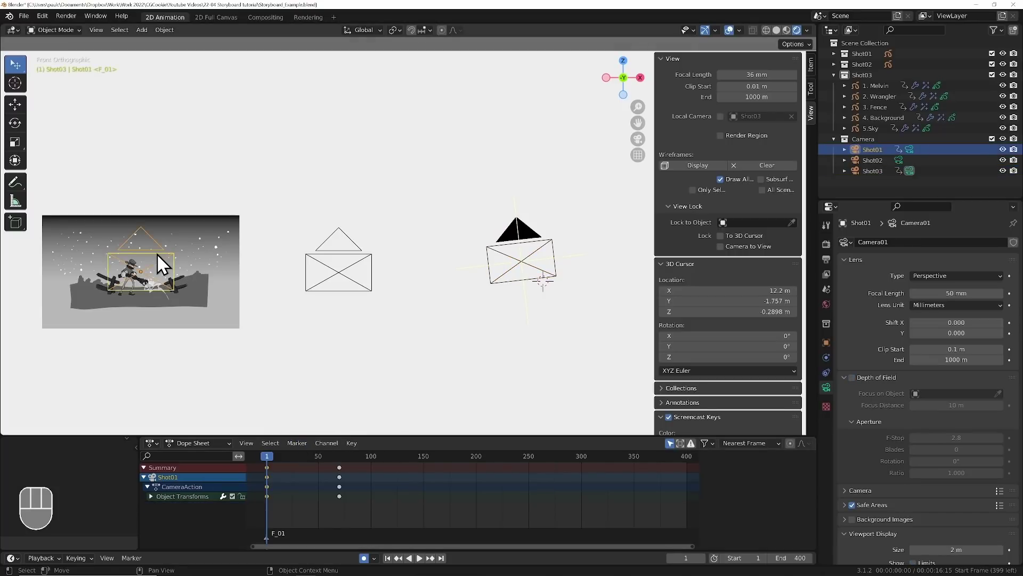
pyautogui.click(297, 441)
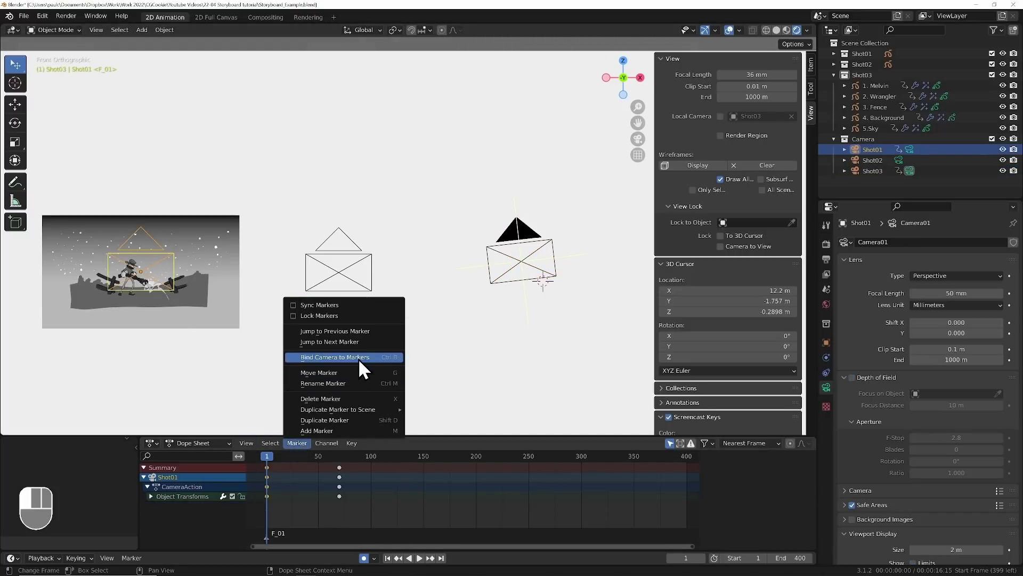
pyautogui.click(358, 358)
# Duplicate the marker to frame 112 and bind the Shot02 camera to it.
pyautogui.moveTo(394, 460); pyautogui.dragTo(383, 461)
pyautogui.press('Right')
pyautogui.click(300, 443)
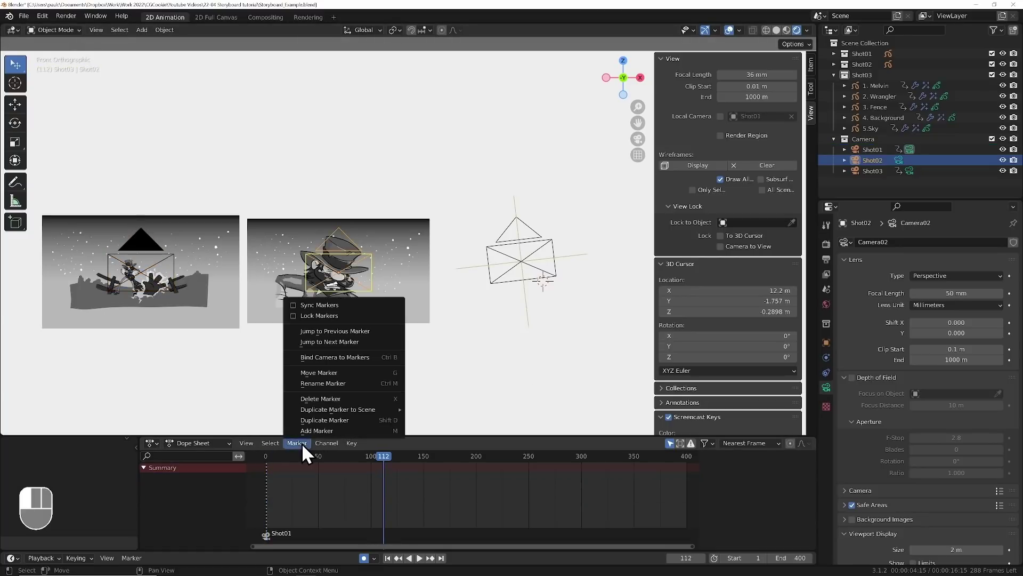
pyautogui.click(317, 425)
pyautogui.click(433, 538)
pyautogui.click(297, 442)
pyautogui.click(337, 357)
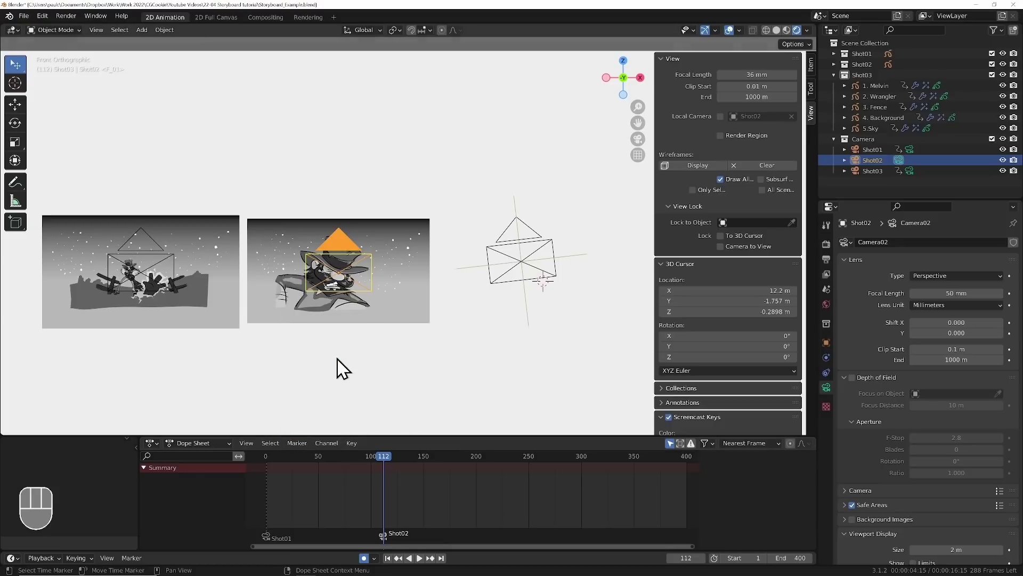
# Add a marker at frame 141 and select the Shot03 camera.
pyautogui.click(411, 457)
pyautogui.click(297, 443)
pyautogui.click(309, 430)
pyautogui.click(529, 242)
pyautogui.click(297, 443)
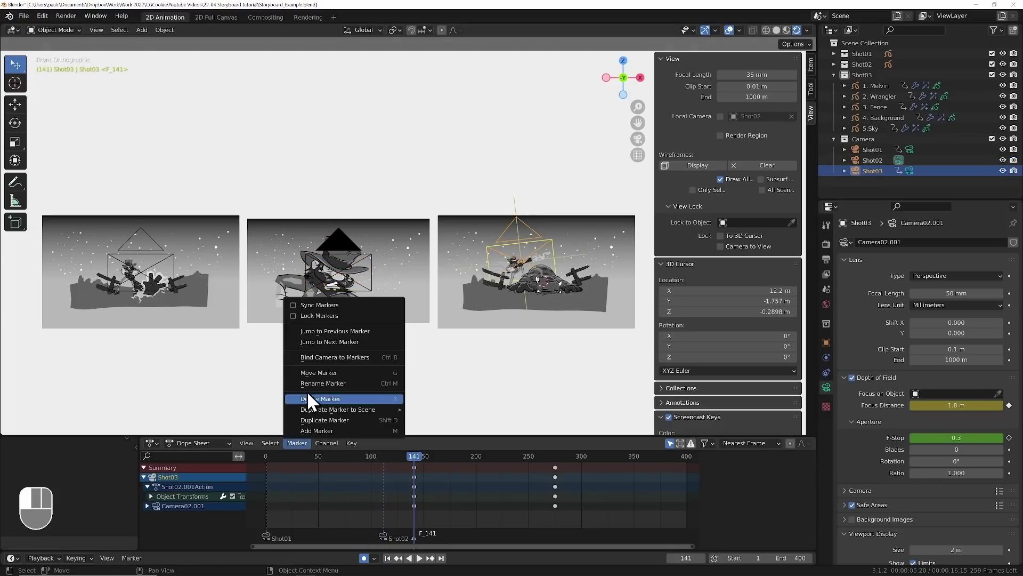
# Bind Shot03 to the frame-141 marker and replay the sequence through the camera view.
pyautogui.click(309, 357)
pyautogui.press('space')
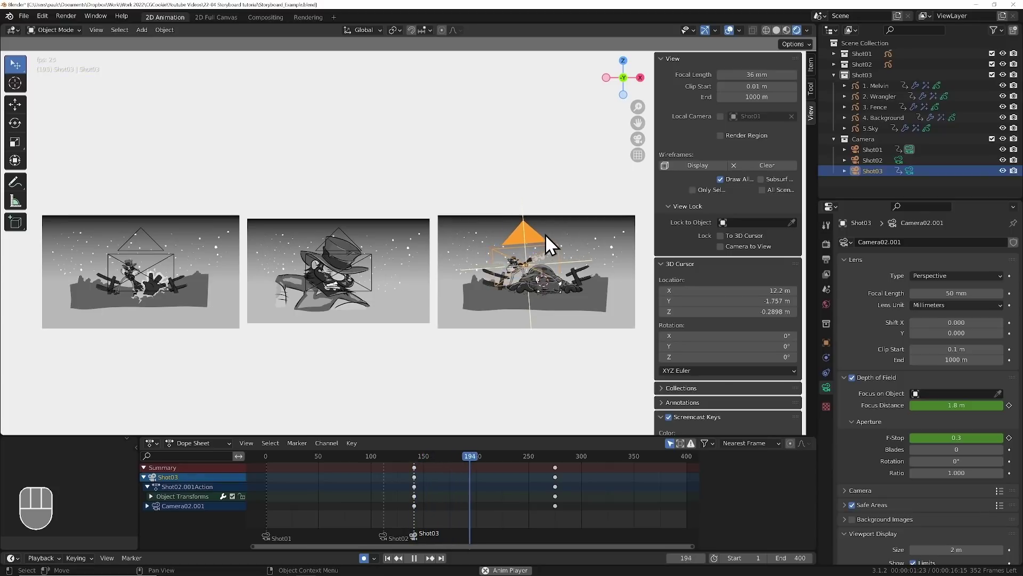
pyautogui.press('KP_0')
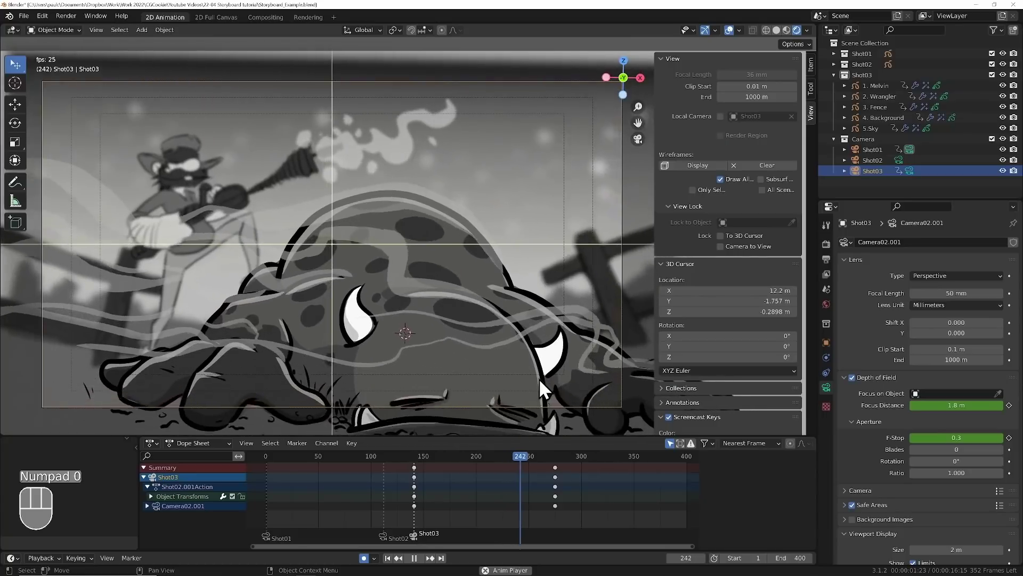
pyautogui.press('space')
pyautogui.hotkey('shift', 'Left')
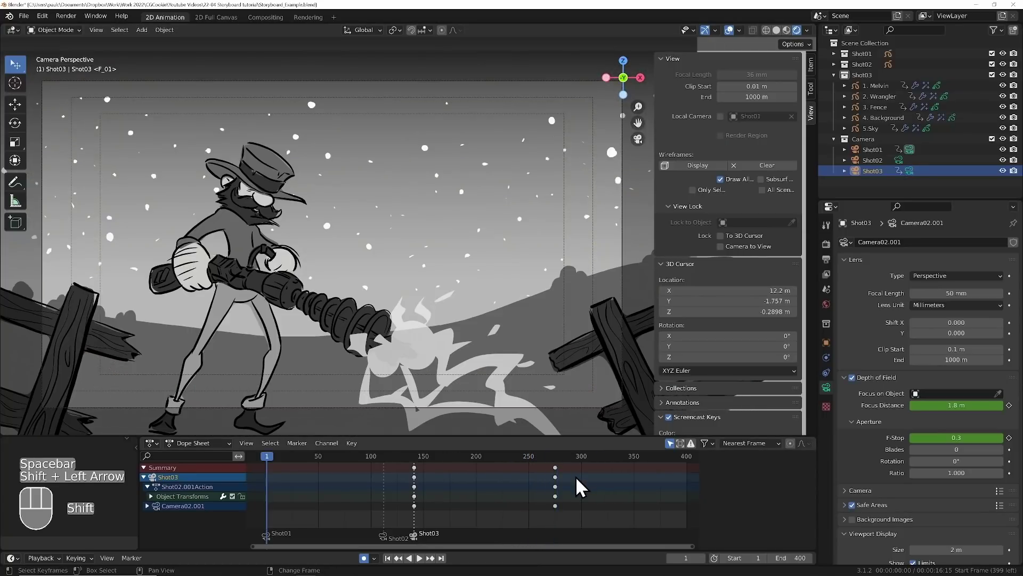
pyautogui.press('space')
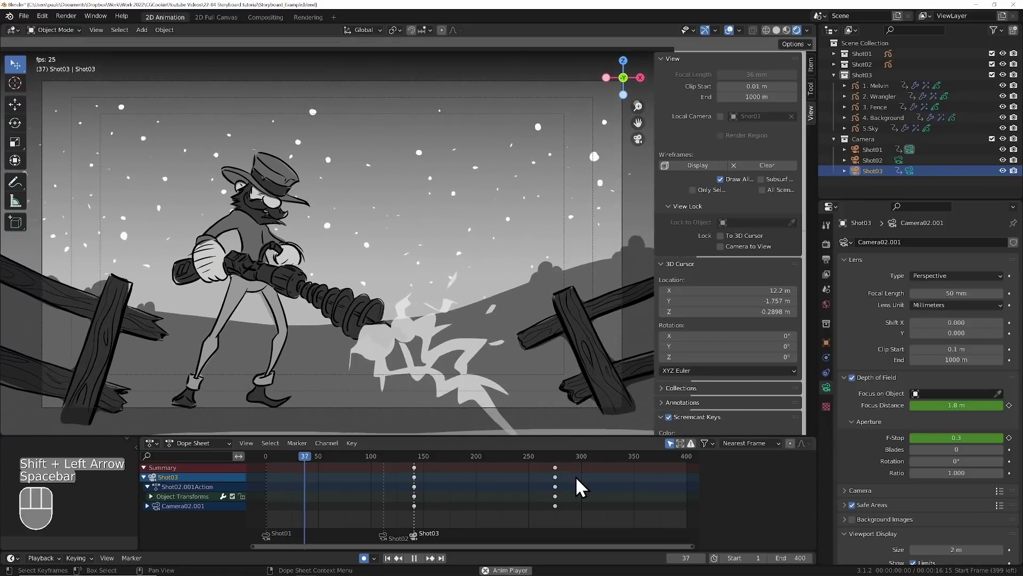